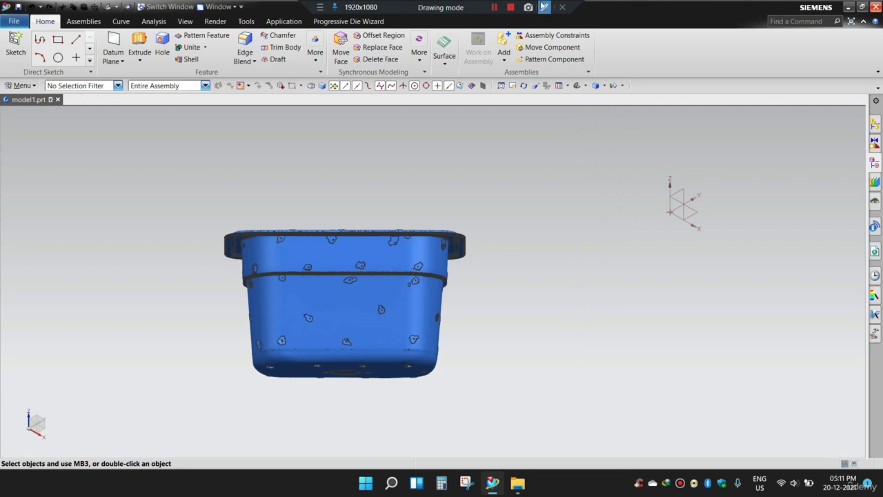
pyautogui.click(545, 7)
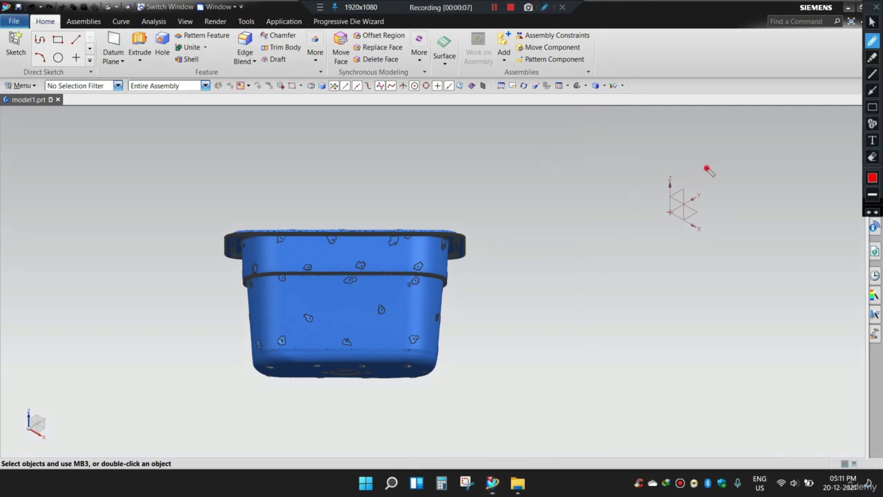
pyautogui.moveTo(707, 170)
pyautogui.mouseDown()
pyautogui.moveTo(656, 185)
pyautogui.moveTo(710, 245)
pyautogui.moveTo(712, 167)
pyautogui.mouseUp()
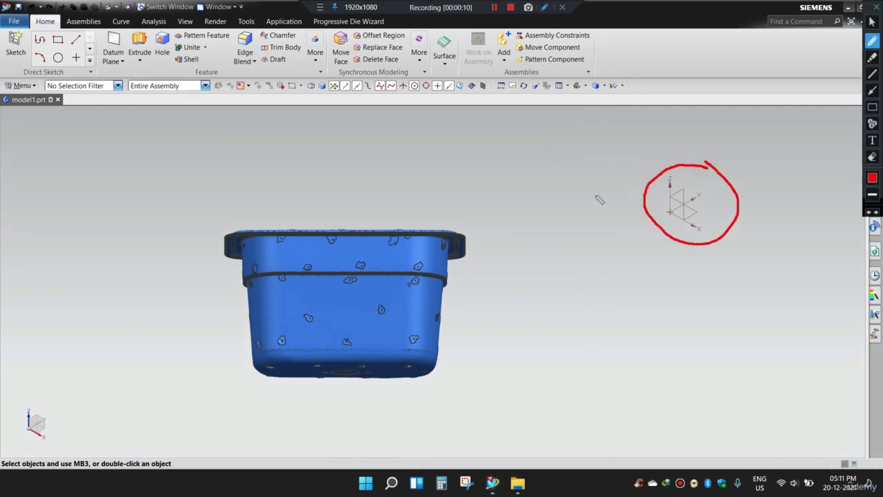
pyautogui.moveTo(392, 211)
pyautogui.mouseDown()
pyautogui.moveTo(203, 236)
pyautogui.moveTo(275, 390)
pyautogui.moveTo(487, 335)
pyautogui.moveTo(391, 199)
pyautogui.mouseUp()
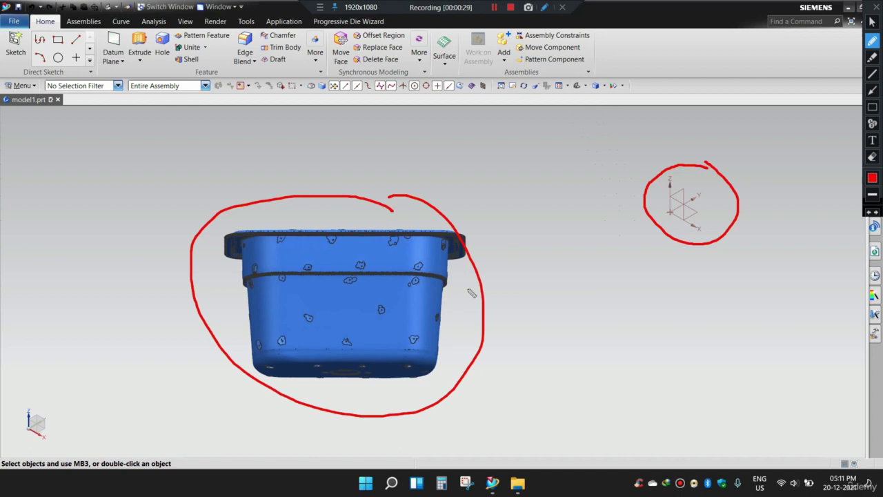
pyautogui.press('Escape')
# Step: Examine the scanned container's flange, interior and outer walls from an angled view above the opening
pyautogui.scroll(-1, 501, 289)
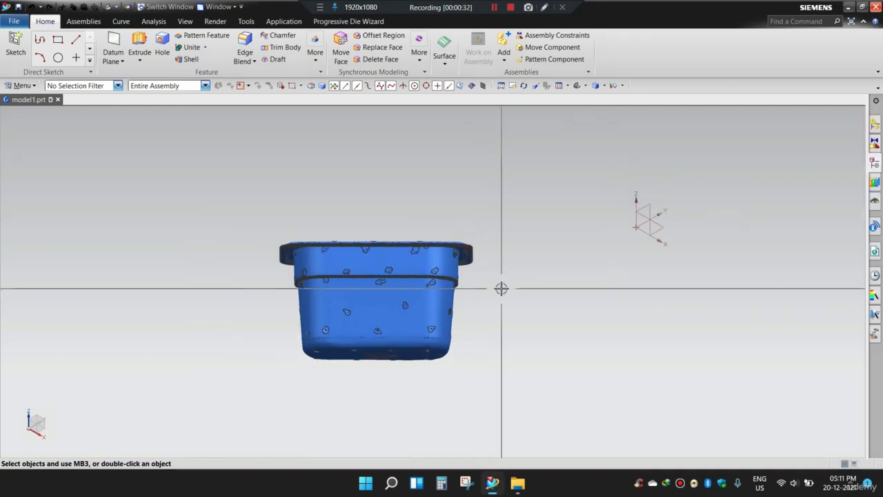
pyautogui.scroll(2, 495, 286)
pyautogui.moveTo(494, 280)
pyautogui.mouseDown(button='middle')
pyautogui.moveTo(498, 264)
pyautogui.moveTo(482, 286)
pyautogui.moveTo(483, 309)
pyautogui.mouseUp(button='middle')
pyautogui.scroll(-2, 483, 309)
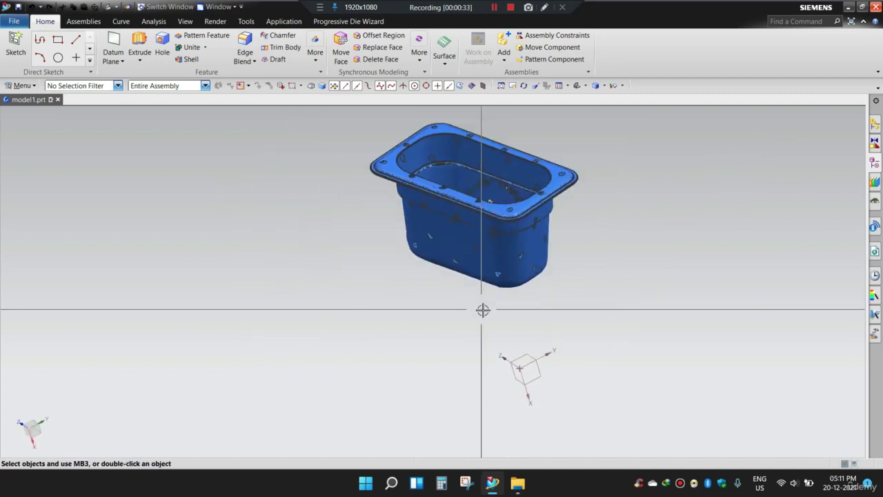
pyautogui.scroll(2, 520, 270)
pyautogui.moveTo(580, 238); pyautogui.dragTo(564, 272, button='middle')
pyautogui.moveTo(598, 246); pyautogui.dragTo(605, 283, button='middle')
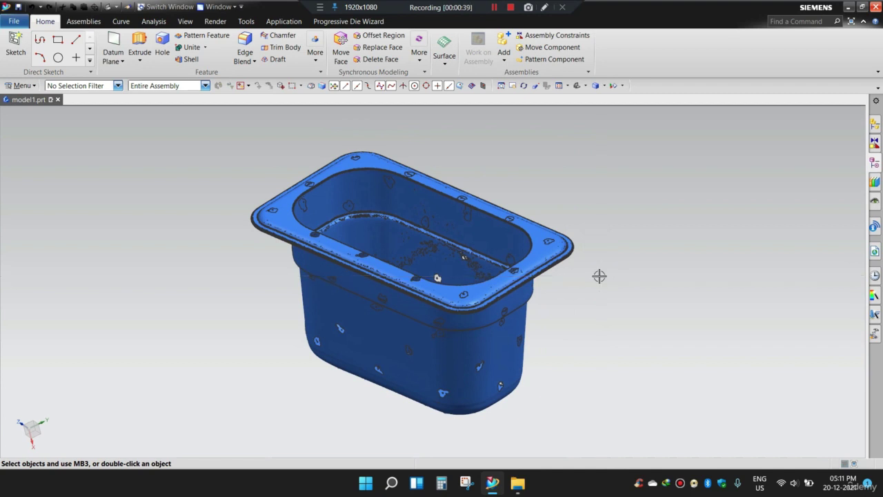
pyautogui.click(544, 7)
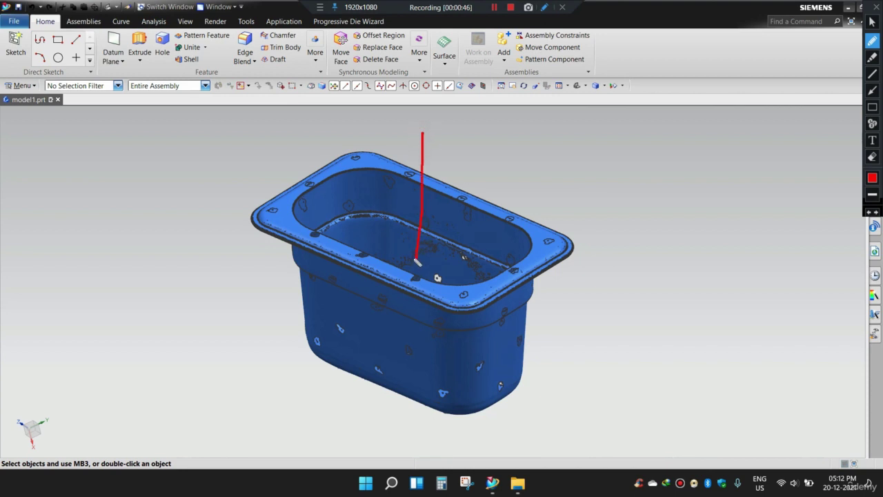
pyautogui.moveTo(543, 345); pyautogui.dragTo(572, 365)
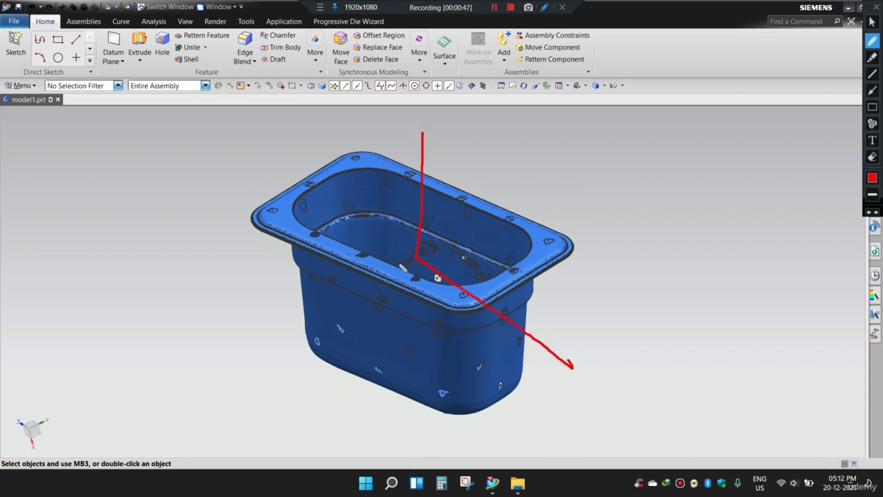
pyautogui.moveTo(362, 317); pyautogui.dragTo(286, 397)
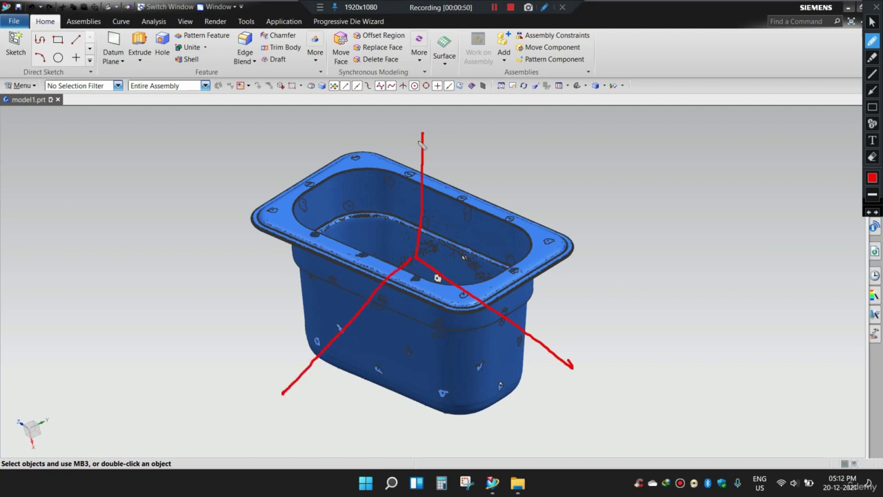
pyautogui.moveTo(565, 351)
pyautogui.mouseDown()
pyautogui.moveTo(569, 358)
pyautogui.moveTo(538, 371)
pyautogui.mouseUp()
pyautogui.moveTo(279, 381); pyautogui.dragTo(308, 399)
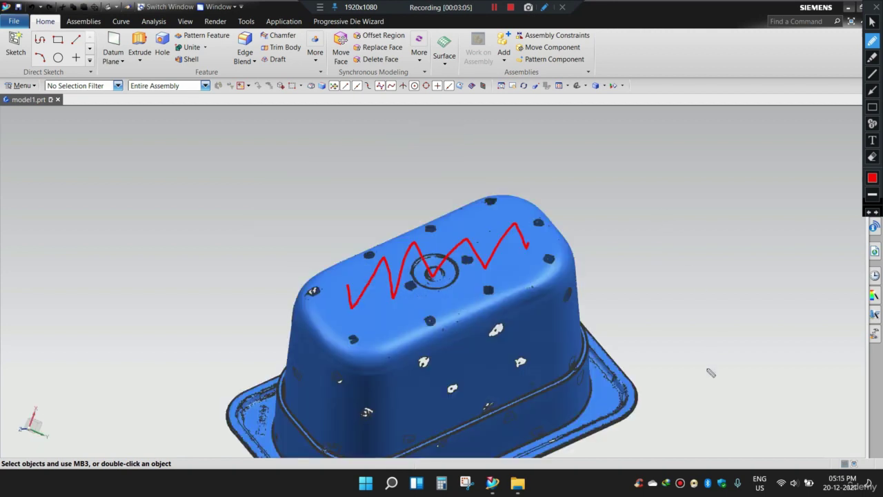
pyautogui.moveTo(639, 424); pyautogui.dragTo(693, 406)
pyautogui.moveTo(503, 197); pyautogui.dragTo(569, 182)
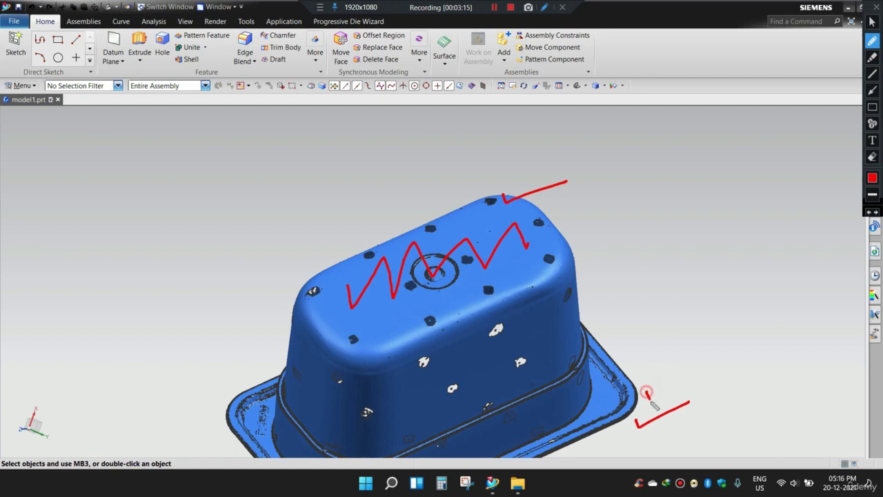
pyautogui.moveTo(646, 393); pyautogui.dragTo(710, 375)
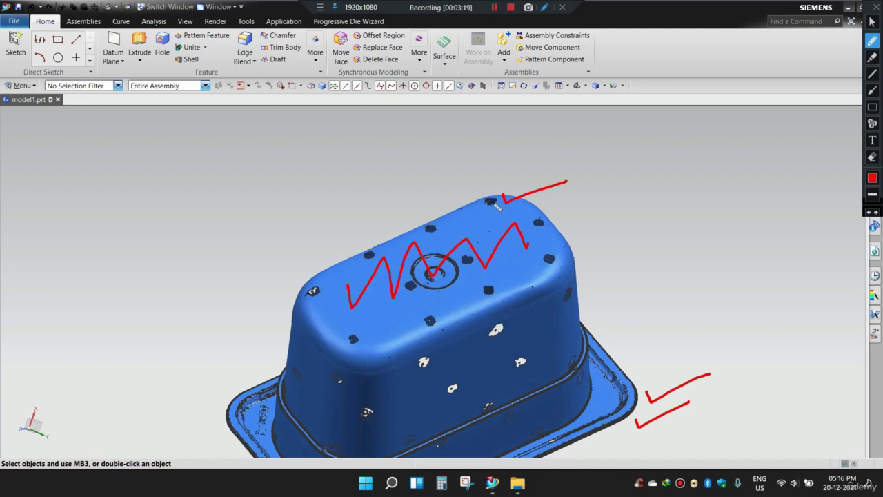
pyautogui.moveTo(358, 297)
pyautogui.mouseDown()
pyautogui.moveTo(407, 236)
pyautogui.moveTo(474, 247)
pyautogui.mouseUp()
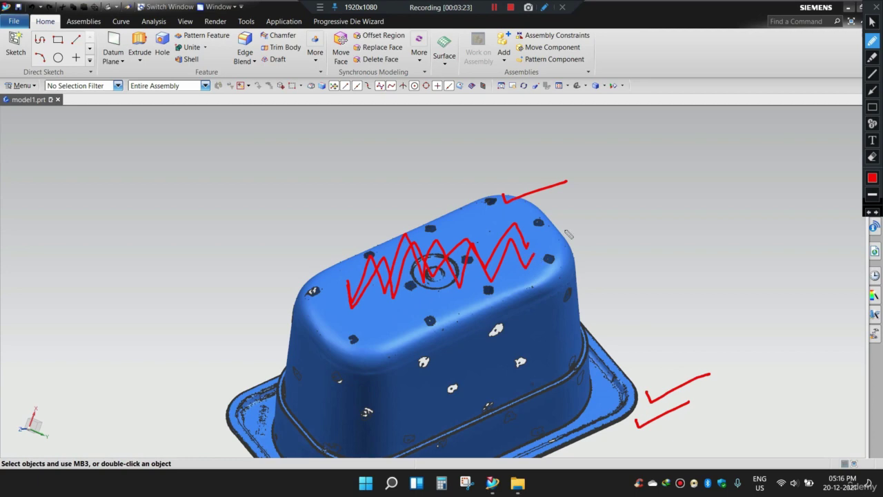
pyautogui.press('Escape')
# Step: Start the Line command with the container's flange in view and enable snapping to points on surfaces
pyautogui.scroll(-5, 549, 205)
pyautogui.moveTo(550, 205); pyautogui.dragTo(595, 298, button='middle')
pyautogui.scroll(5, 520, 210)
pyautogui.moveTo(517, 199); pyautogui.dragTo(481, 246, button='middle')
pyautogui.scroll(5, 456, 207)
pyautogui.scroll(-3, 528, 214)
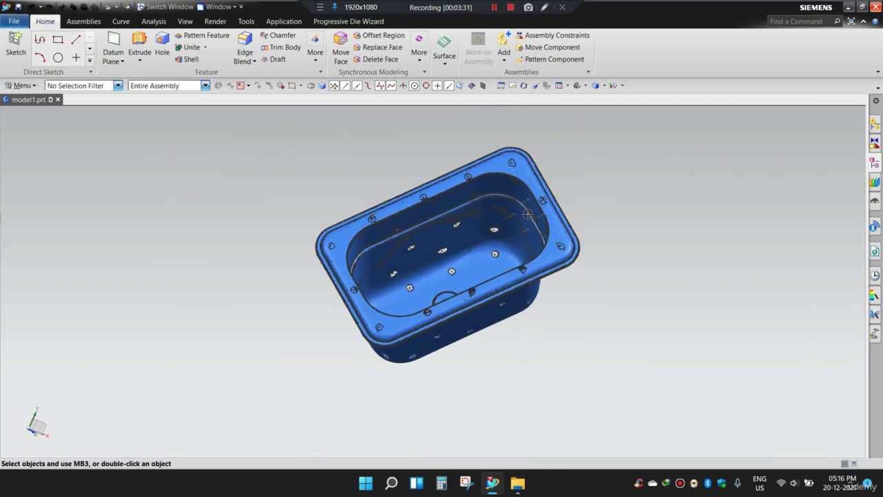
pyautogui.scroll(3, 616, 205)
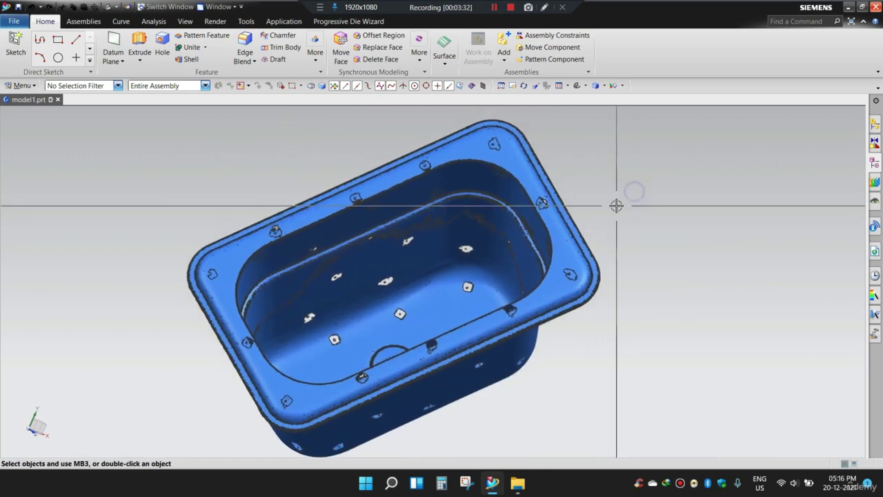
pyautogui.click(122, 21)
pyautogui.click(128, 44)
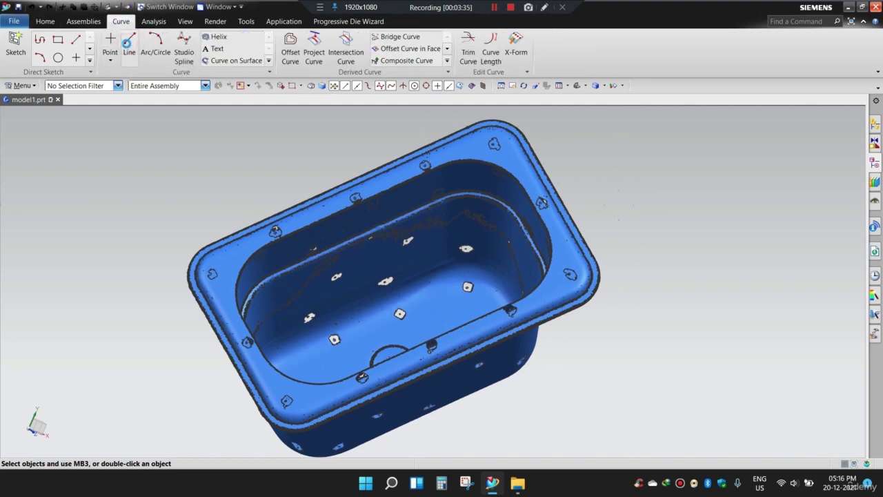
pyautogui.scroll(-2, 276, 142)
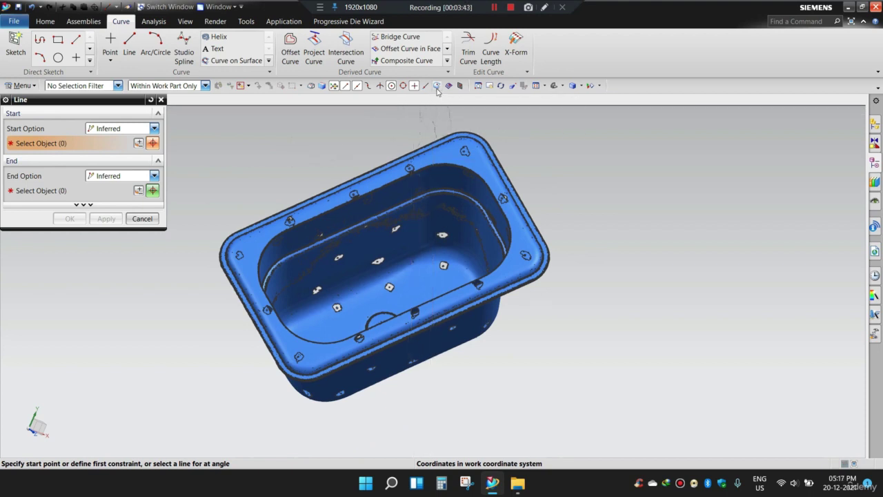
pyautogui.click(437, 89)
# Step: Set the line's start point on the flange's flat face beside the marker at one corner, accepting a fixed, non-associative location
pyautogui.scroll(3, 351, 197)
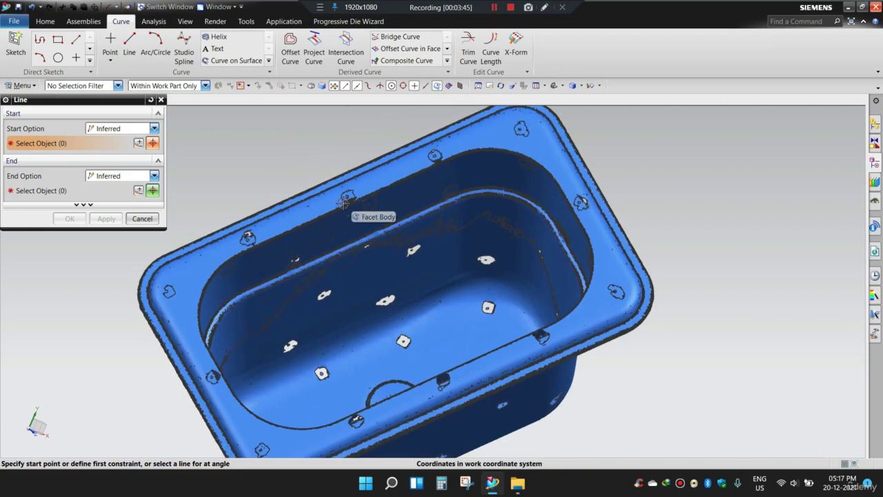
pyautogui.keyDown('shift'); pyautogui.moveTo(351, 202); pyautogui.dragTo(408, 207, button='middle'); pyautogui.keyUp('shift')
pyautogui.scroll(-6, 407, 210)
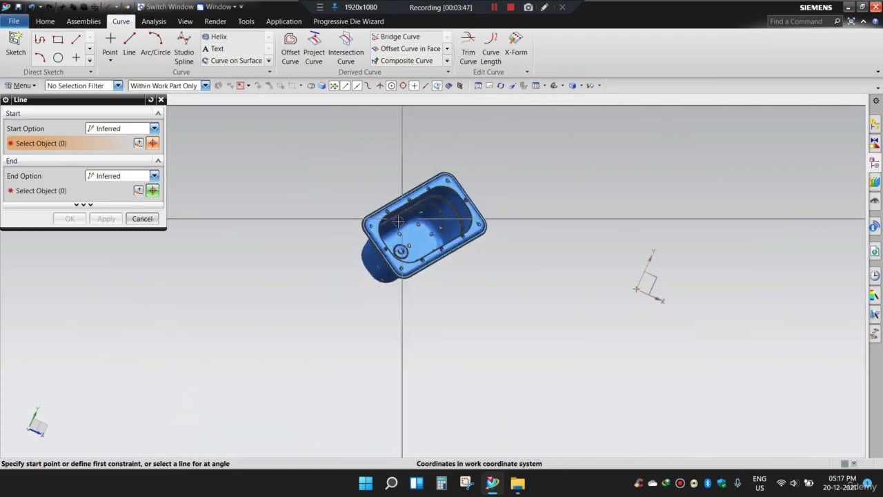
pyautogui.scroll(6, 381, 219)
pyautogui.keyDown('shift'); pyautogui.moveTo(304, 221); pyautogui.dragTo(314, 226, button='middle'); pyautogui.keyUp('shift')
pyautogui.scroll(-2, 324, 228)
pyautogui.scroll(4, 334, 227)
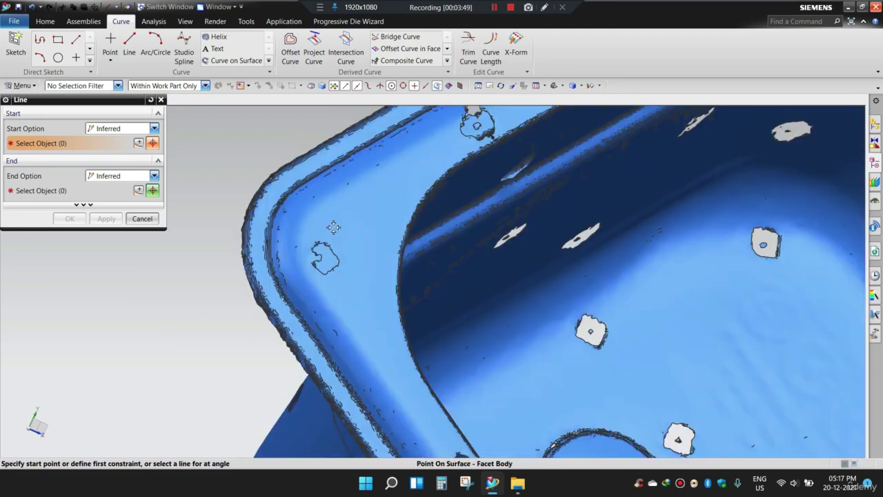
pyautogui.scroll(3, 317, 234)
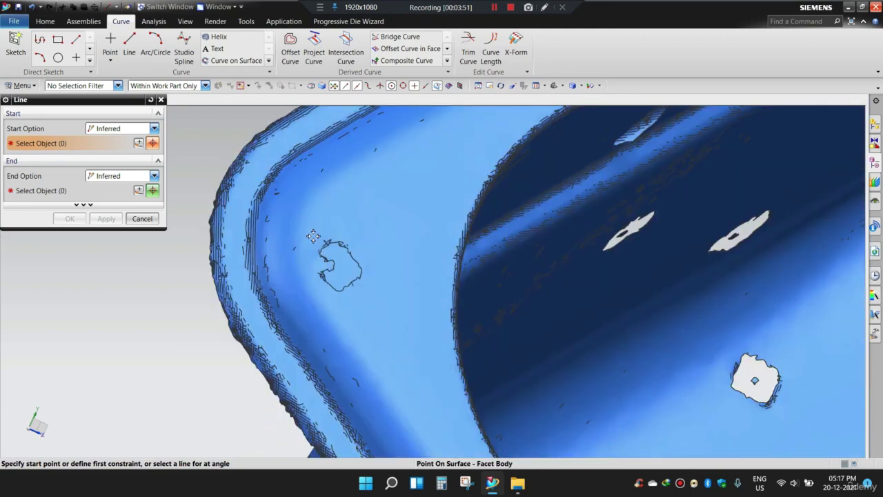
pyautogui.moveTo(311, 237); pyautogui.dragTo(349, 238, button='middle')
pyautogui.scroll(1, 314, 234)
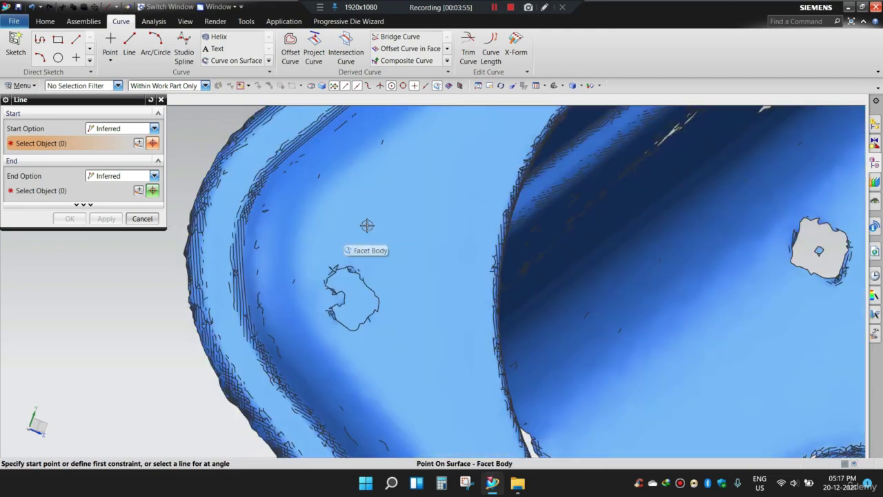
pyautogui.scroll(4, 347, 231)
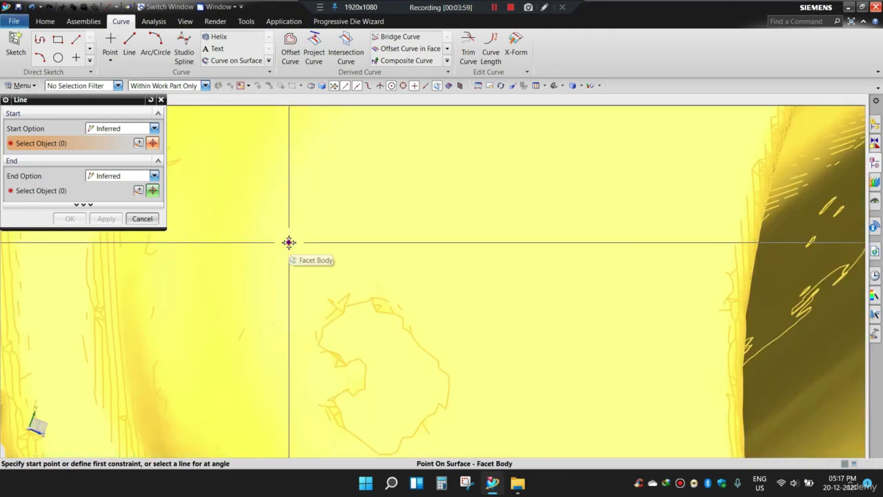
pyautogui.click(289, 242)
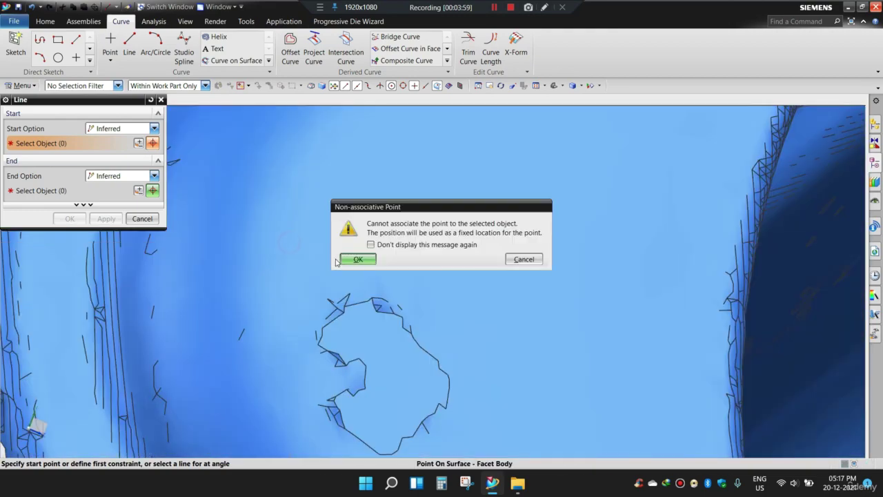
pyautogui.click(358, 258)
# Step: Place the end point beside the marker at the diagonally opposite flange corner and create the line, about 196 mm long
pyautogui.scroll(-6, 386, 266)
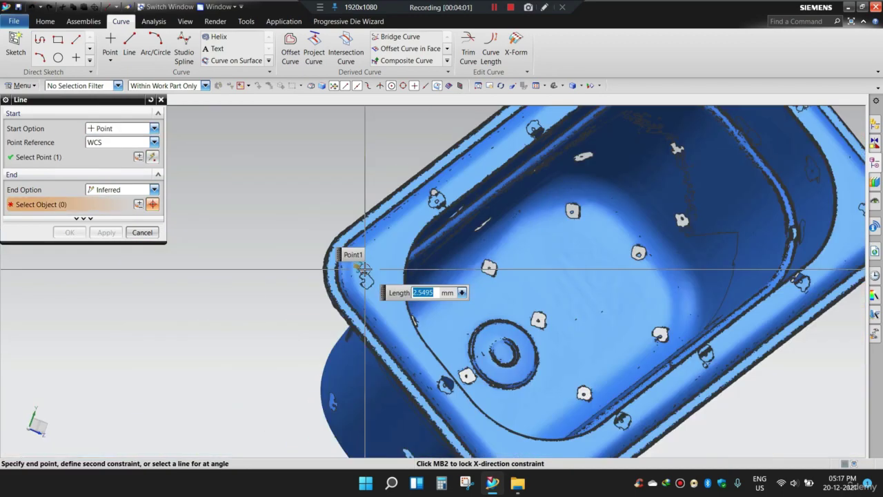
pyautogui.scroll(5, 483, 255)
pyautogui.moveTo(488, 241); pyautogui.dragTo(485, 222, button='middle')
pyautogui.scroll(4, 514, 172)
pyautogui.scroll(4, 513, 172)
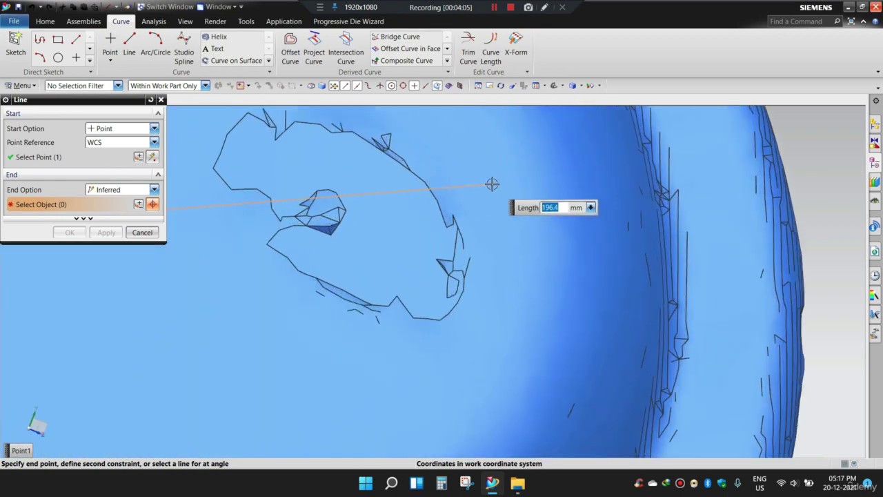
pyautogui.click(476, 185)
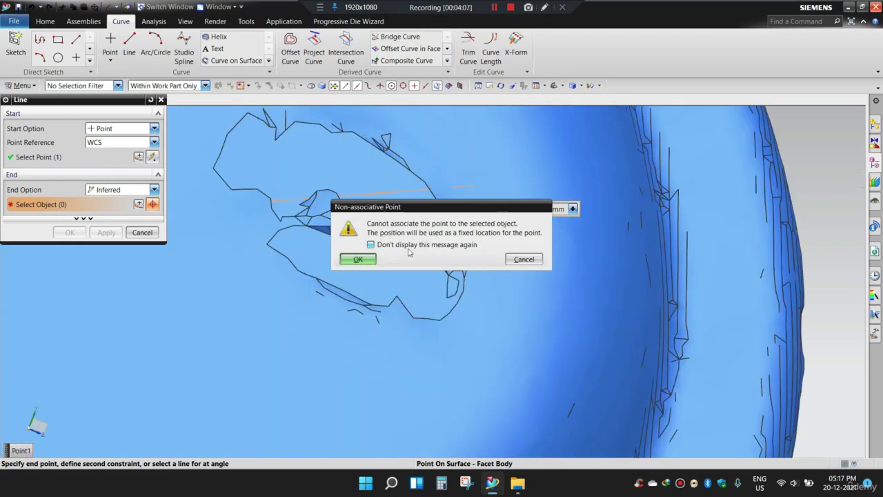
pyautogui.click(359, 262)
pyautogui.scroll(-14, 494, 239)
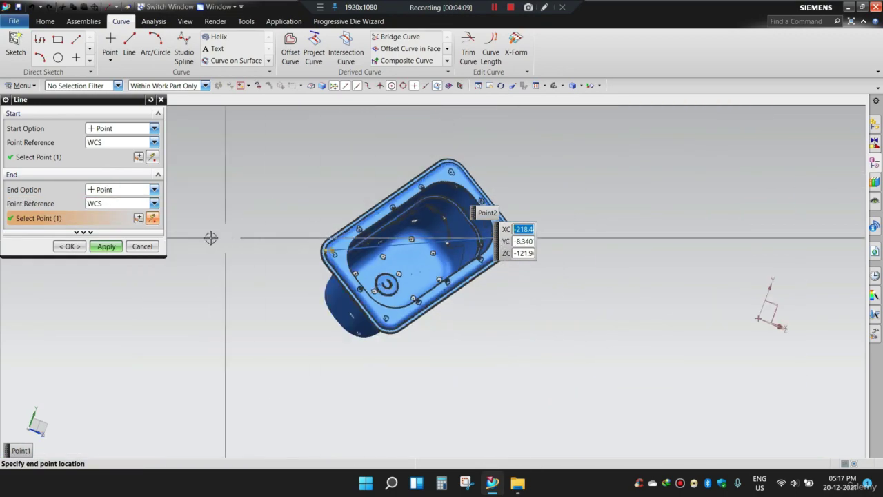
pyautogui.scroll(2, 213, 238)
pyautogui.click(106, 246)
# Step: Set a second line's start point beside the marker at an unused flange corner, accepting the fixed location and suppressing further association warnings
pyautogui.scroll(-5, 345, 231)
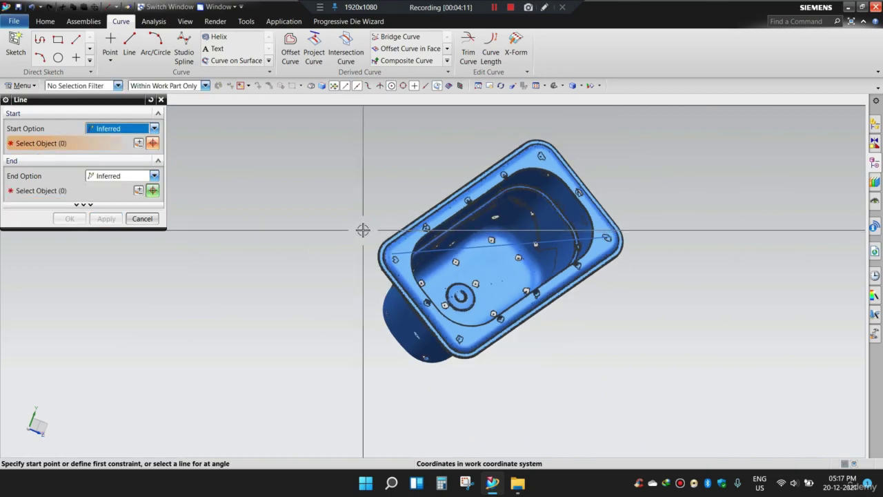
pyautogui.scroll(6, 453, 236)
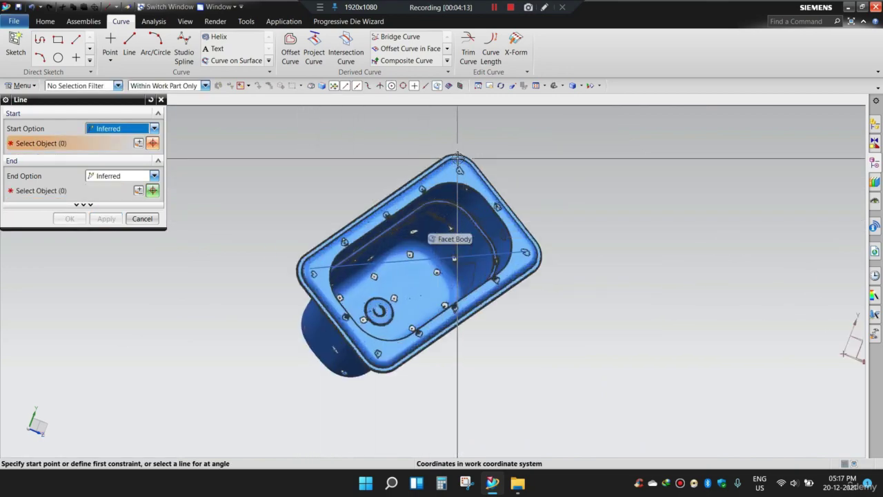
pyautogui.moveTo(463, 167); pyautogui.dragTo(462, 172, button='middle')
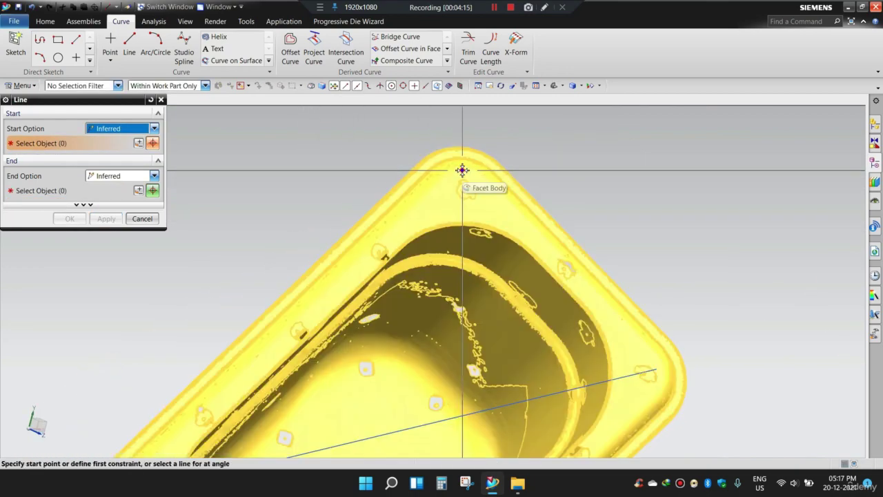
pyautogui.scroll(5, 565, 144)
pyautogui.keyDown('shift'); pyautogui.moveTo(578, 167); pyautogui.dragTo(571, 171, button='middle'); pyautogui.keyUp('shift')
pyautogui.scroll(-3, 540, 161)
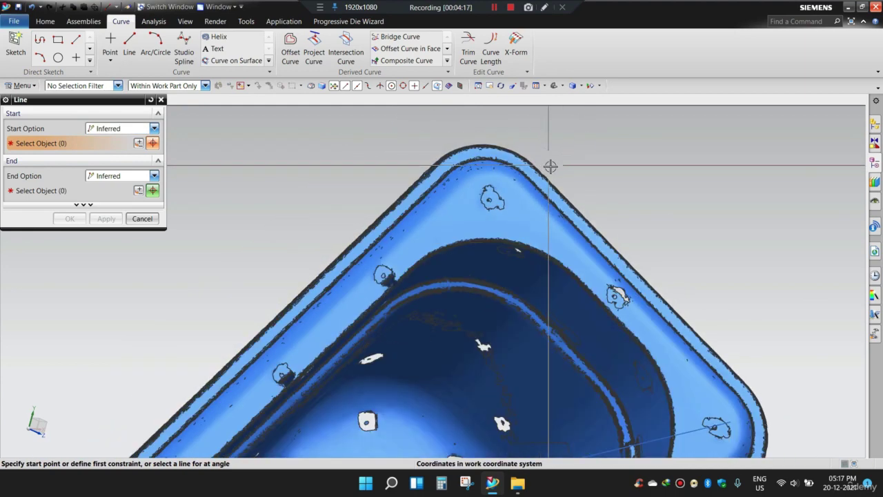
pyautogui.scroll(4, 557, 166)
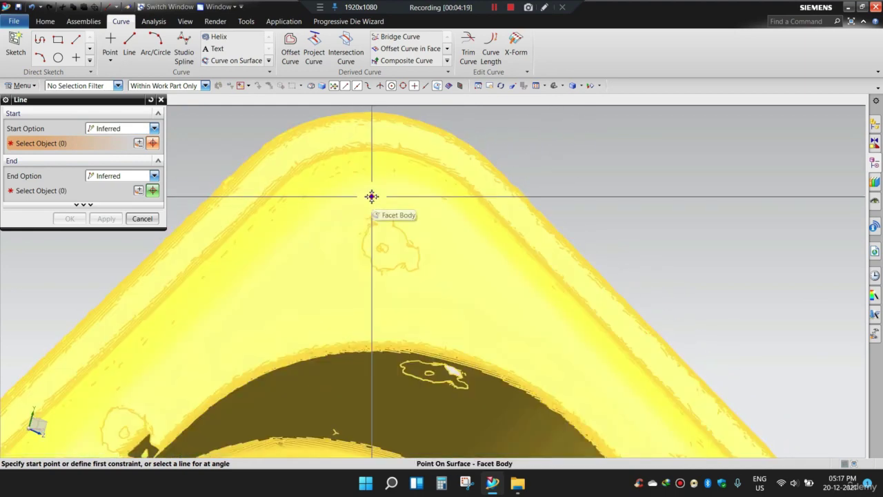
pyautogui.click(370, 197)
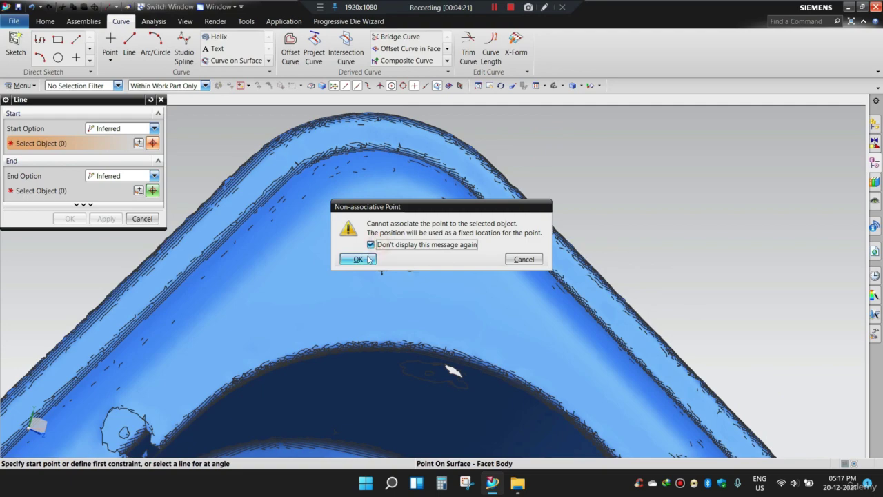
pyautogui.click(369, 259)
# Step: Place the second line's end point on the flat flange face at the diagonally opposite corner and create the line
pyautogui.scroll(-3, 449, 200)
pyautogui.scroll(4, 408, 187)
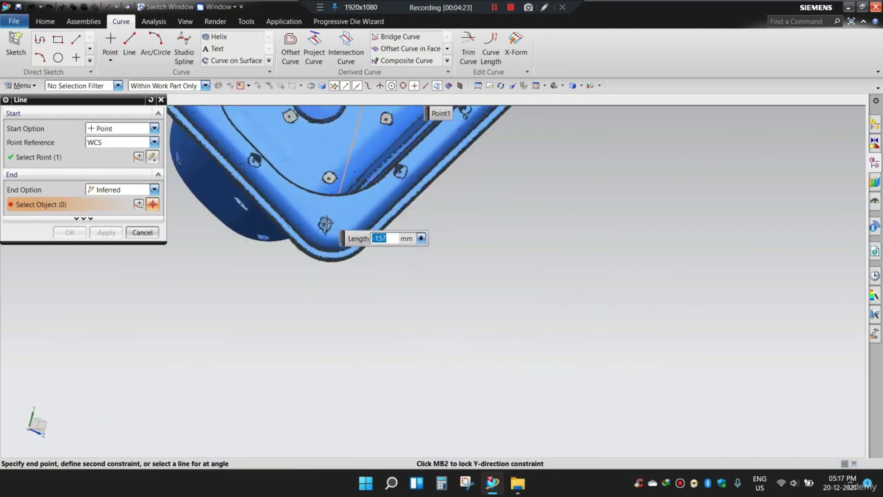
pyautogui.scroll(3, 338, 235)
pyautogui.click(339, 252)
pyautogui.scroll(-5, 339, 253)
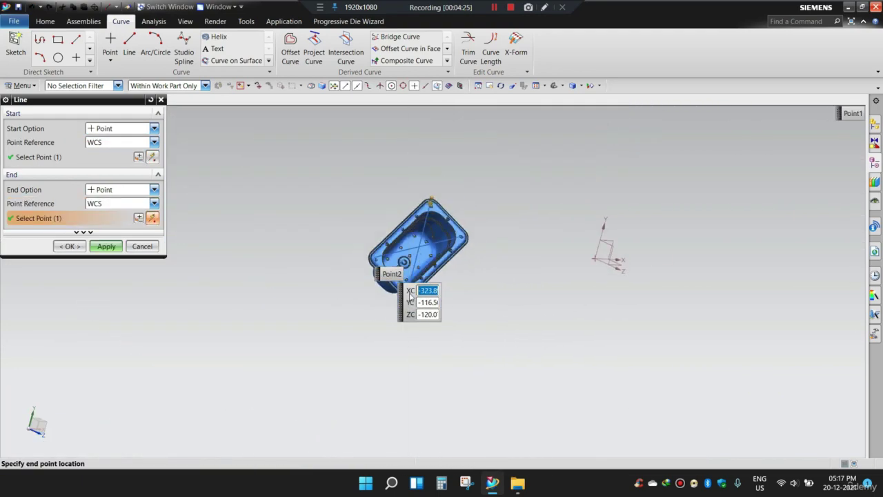
pyautogui.scroll(4, 409, 295)
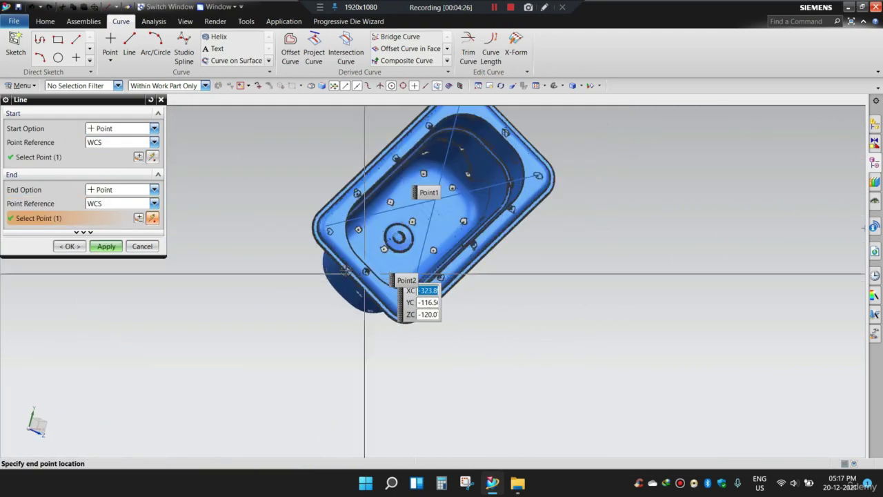
pyautogui.click(59, 248)
# Step: Start an Extrude using one of the two crossing flange diagonals as the section curve
pyautogui.scroll(2, 414, 207)
pyautogui.moveTo(429, 205); pyautogui.dragTo(404, 191, button='middle')
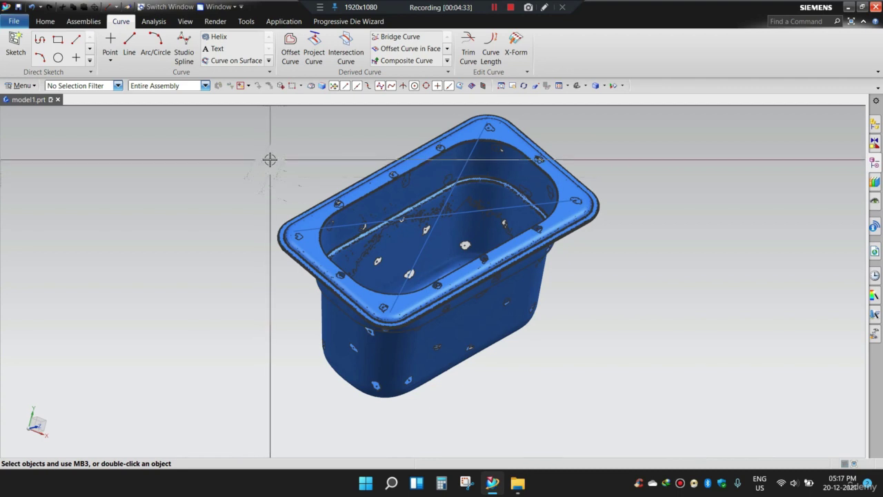
pyautogui.click(45, 22)
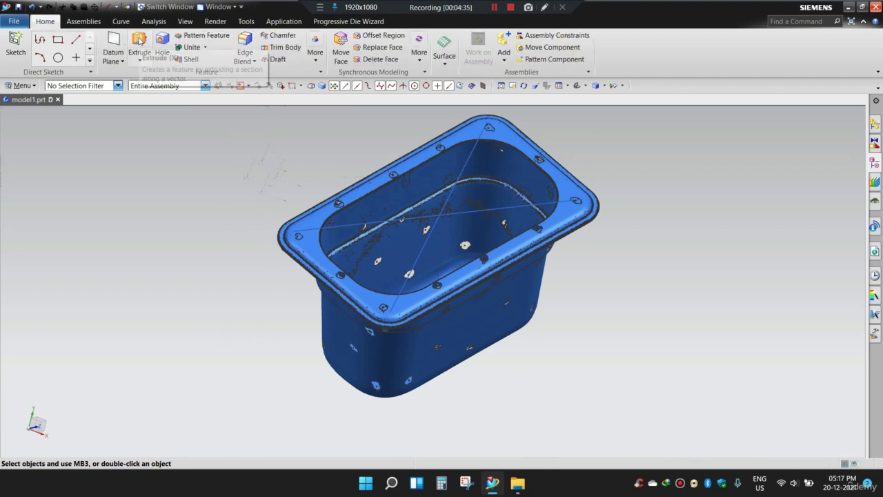
pyautogui.click(139, 39)
pyautogui.click(140, 45)
pyautogui.scroll(5, 373, 219)
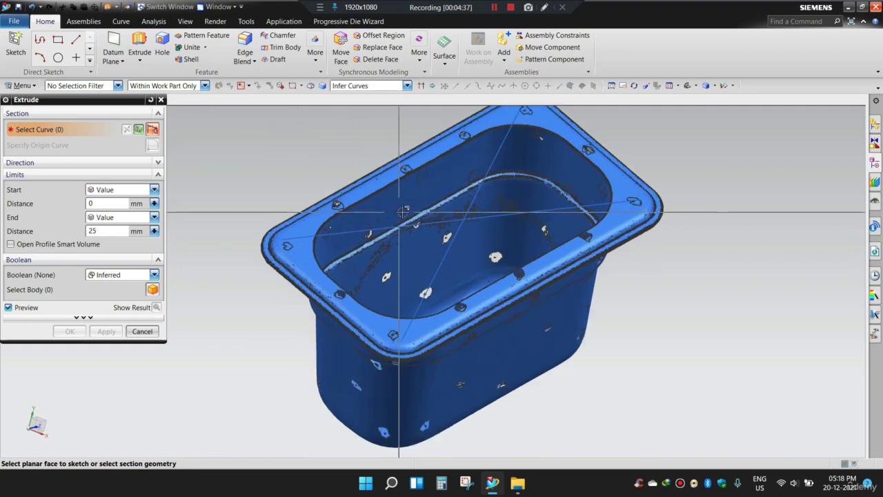
pyautogui.click(372, 219)
pyautogui.scroll(-3, 373, 219)
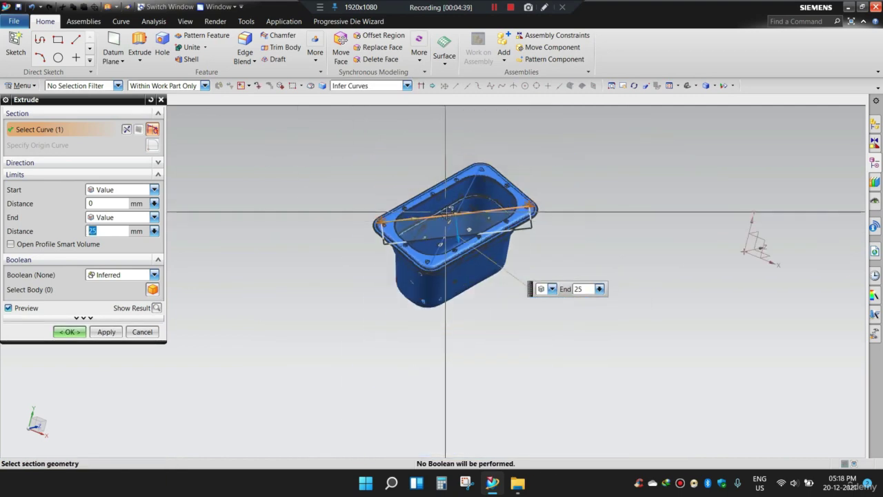
# Step: Set the extrude direction along the other flange diagonal so the sheet lies in the flange plane
pyautogui.click(50, 165)
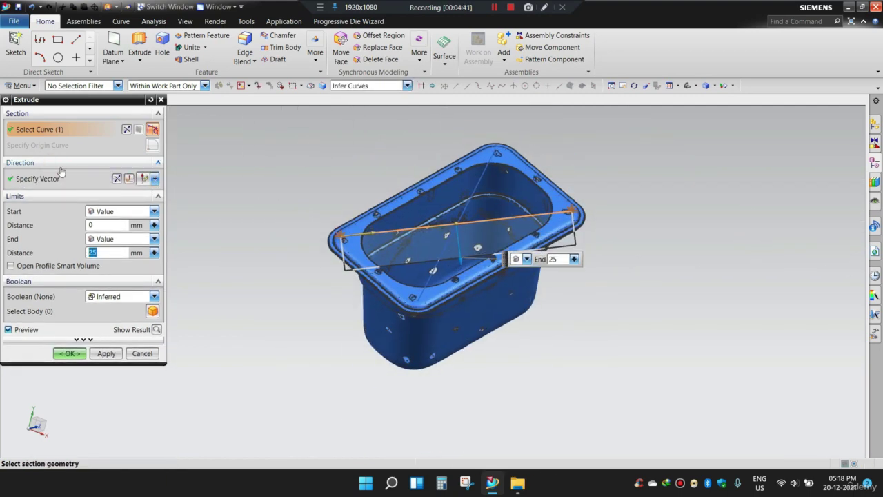
pyautogui.click(48, 181)
pyautogui.scroll(4, 494, 147)
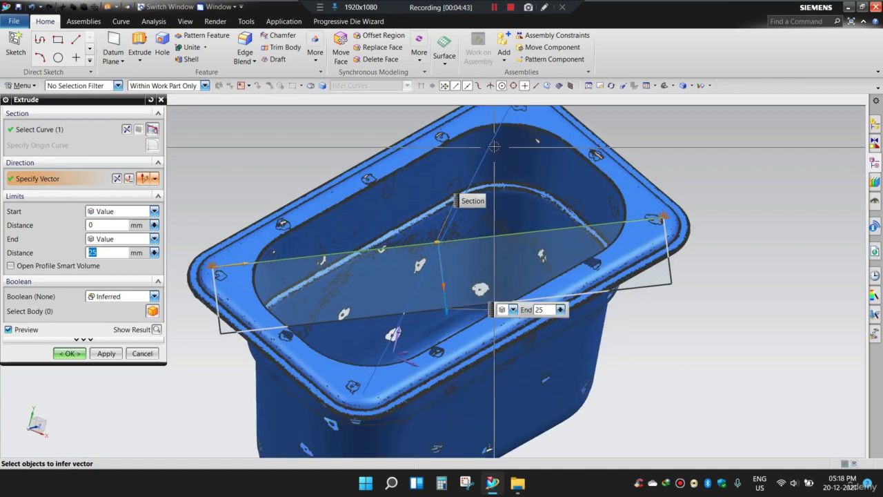
pyautogui.scroll(-4, 494, 146)
pyautogui.scroll(6, 476, 236)
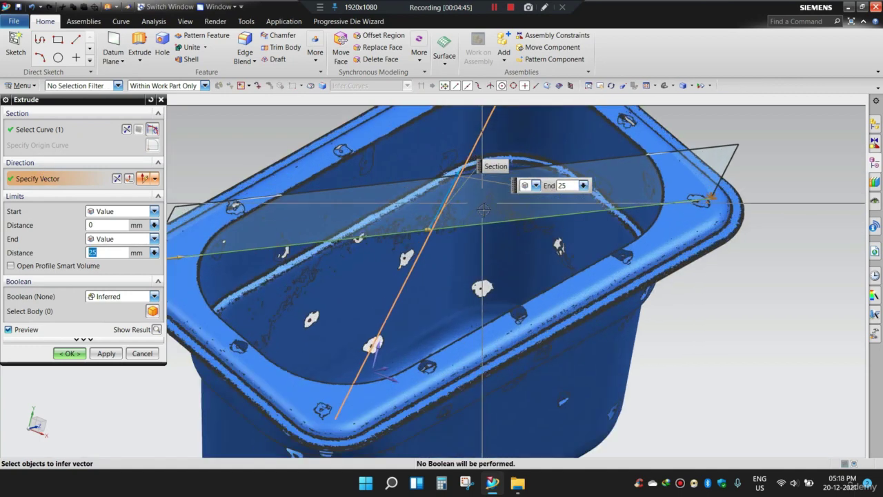
pyautogui.scroll(-5, 476, 236)
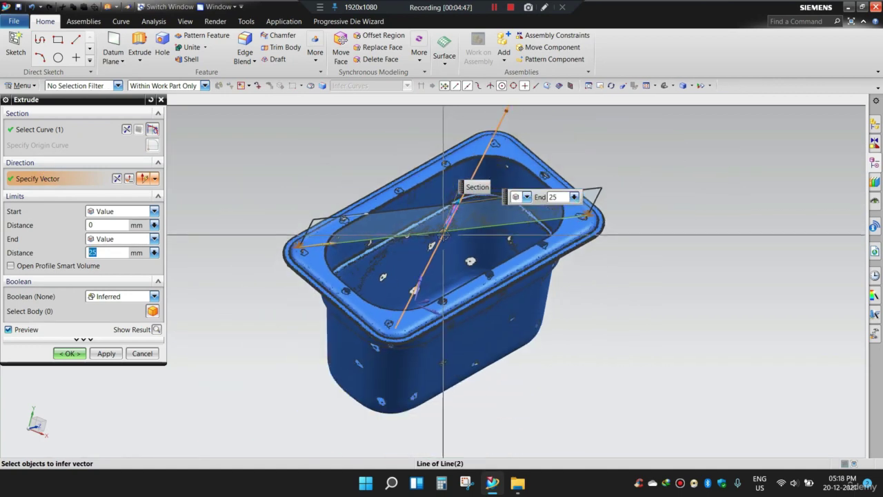
# Step: Extend the extrude limits to a start of -100 mm and an end of 110 mm and create the sheet
pyautogui.moveTo(445, 232); pyautogui.dragTo(391, 364)
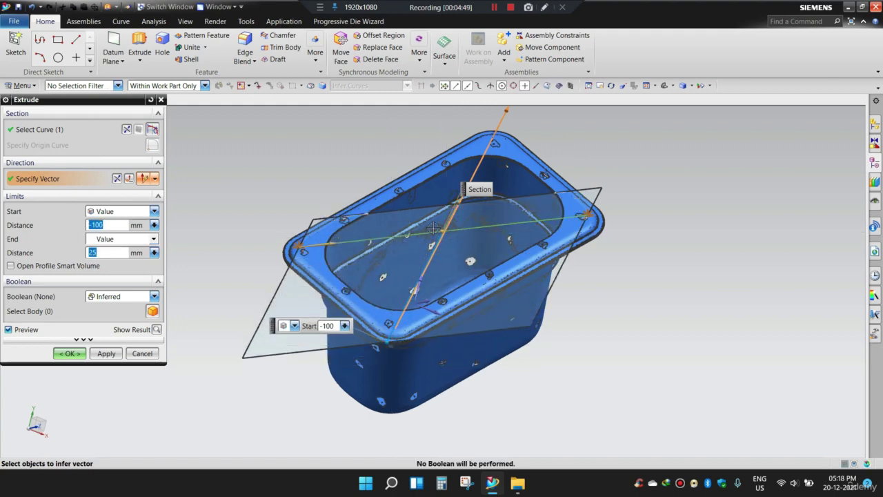
pyautogui.scroll(-1, 433, 228)
pyautogui.moveTo(448, 213); pyautogui.dragTo(493, 131)
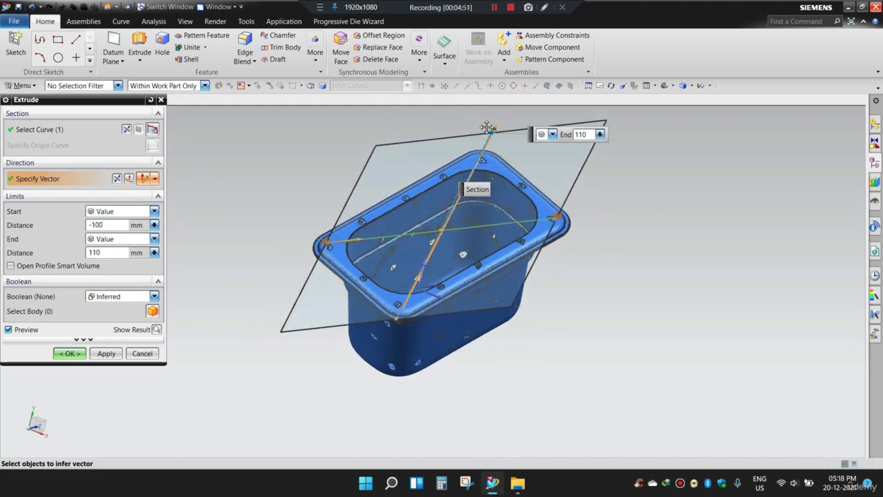
pyautogui.click(69, 352)
# Step: Start Extend Sheet on the extruded sheet and select the two opposite edges parallel to its extrude direction
pyautogui.moveTo(358, 297); pyautogui.dragTo(391, 280, button='middle')
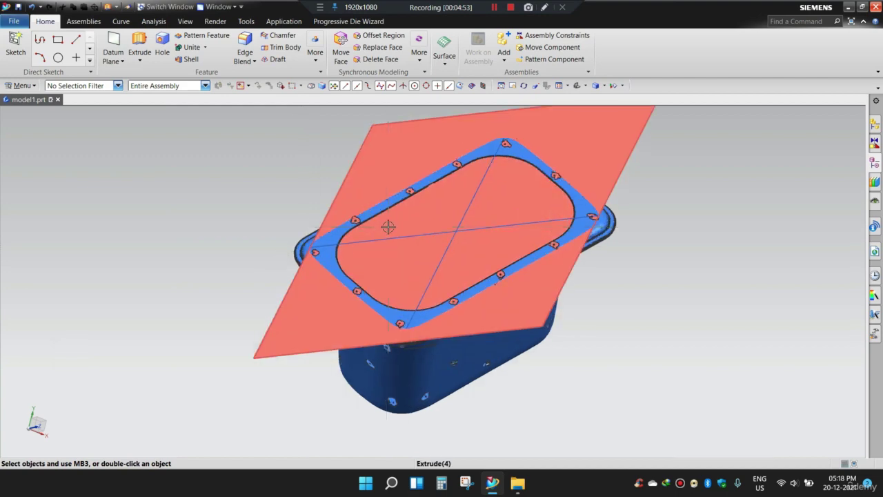
pyautogui.moveTo(388, 226); pyautogui.dragTo(296, 191, button='middle')
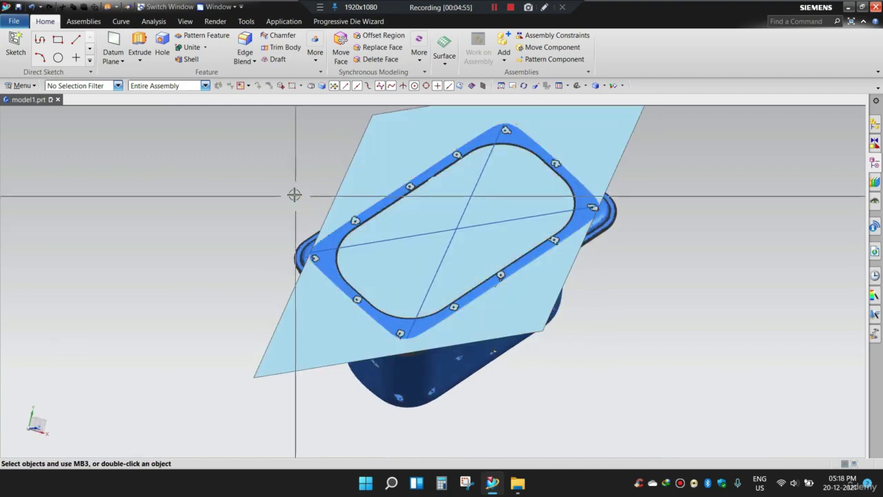
pyautogui.scroll(-2, 283, 219)
pyautogui.scroll(1, 284, 219)
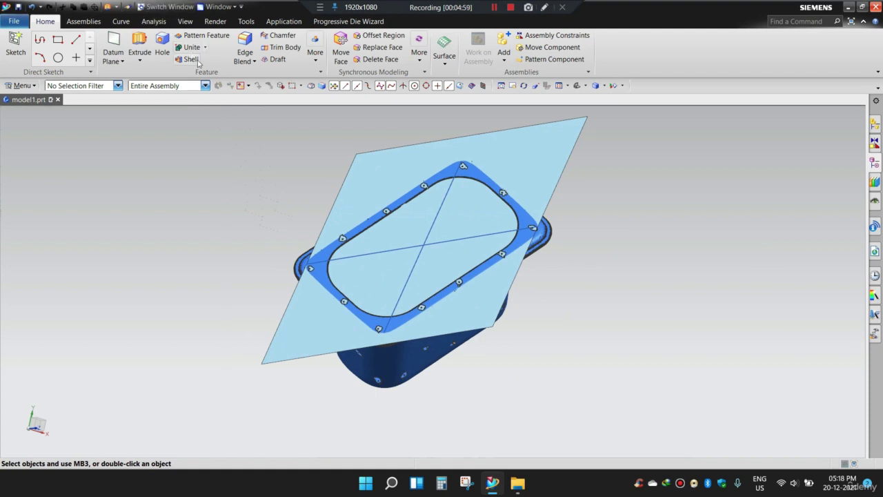
pyautogui.scroll(-1, 458, 150)
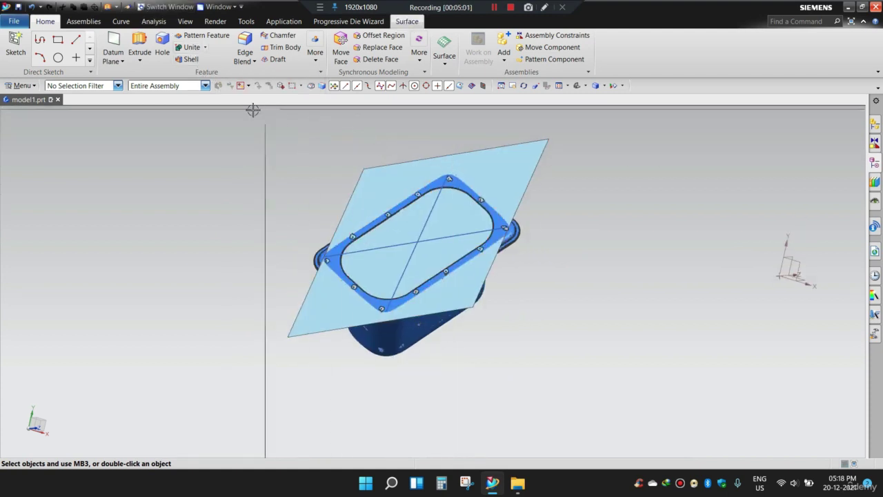
pyautogui.click(406, 22)
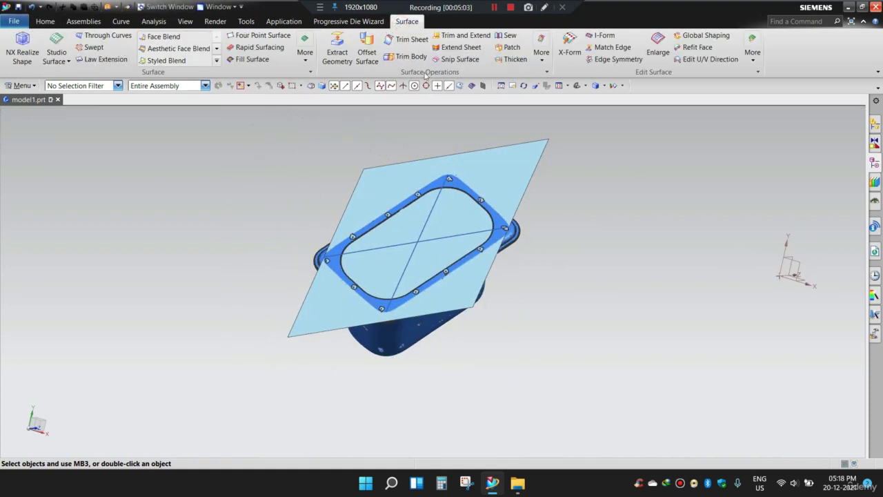
pyautogui.click(459, 48)
pyautogui.scroll(-4, 491, 148)
pyautogui.scroll(5, 458, 163)
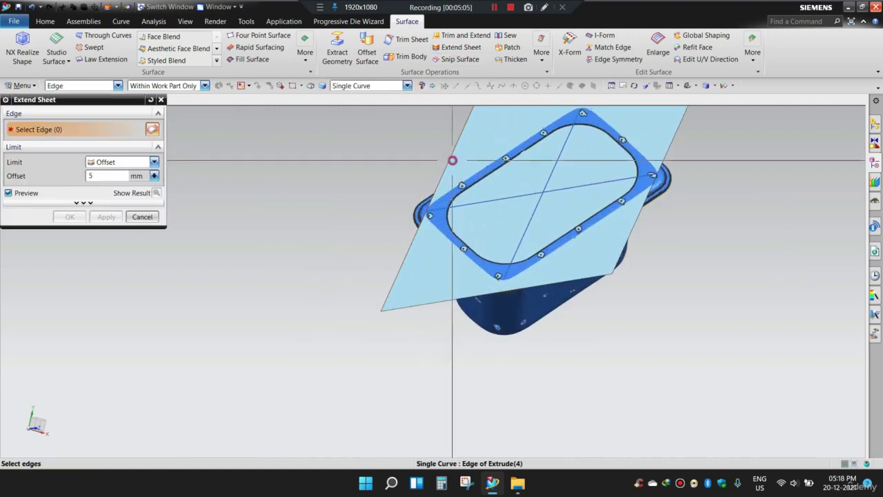
pyautogui.click(453, 160)
pyautogui.scroll(-2, 458, 164)
pyautogui.scroll(2, 524, 187)
pyautogui.click(526, 199)
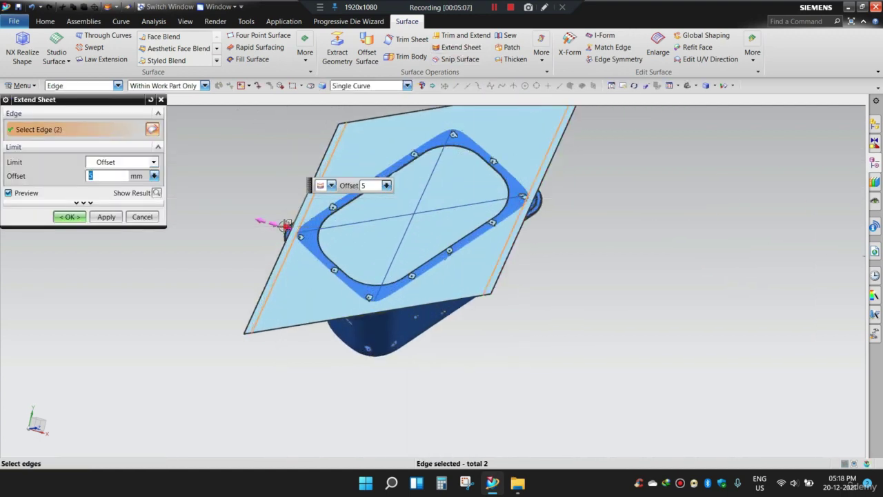
# Step: Set the extension offset to 26 mm, add a third sheet edge at the near end, and complete the extension
pyautogui.moveTo(287, 226); pyautogui.dragTo(256, 216)
pyautogui.click(417, 306)
pyautogui.scroll(-3, 418, 297)
pyautogui.scroll(2, 428, 273)
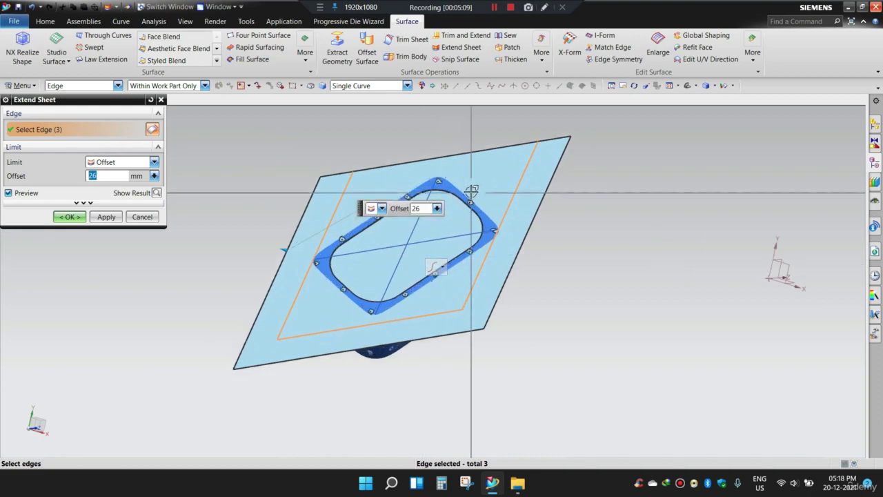
pyautogui.middleClick(471, 193)
pyautogui.scroll(3, 385, 217)
pyautogui.scroll(-1, 389, 211)
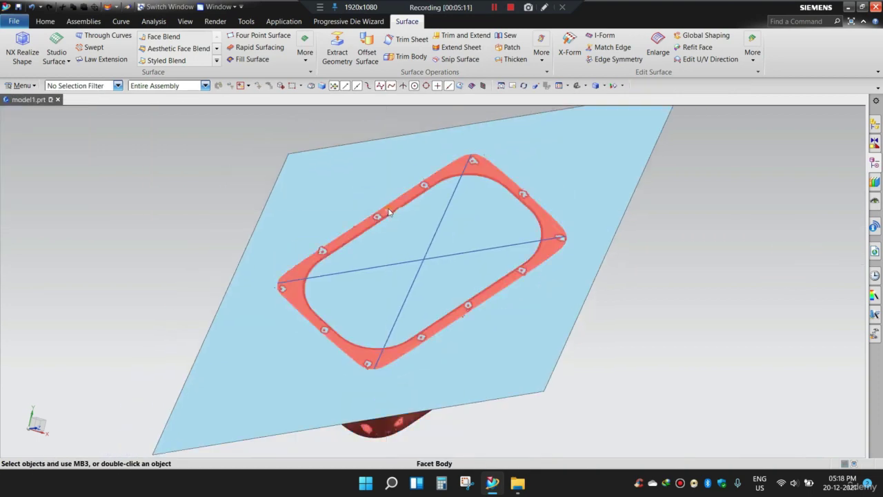
pyautogui.moveTo(389, 211)
pyautogui.mouseDown(button='middle')
pyautogui.moveTo(385, 223)
pyautogui.moveTo(397, 212)
pyautogui.mouseUp(button='middle')
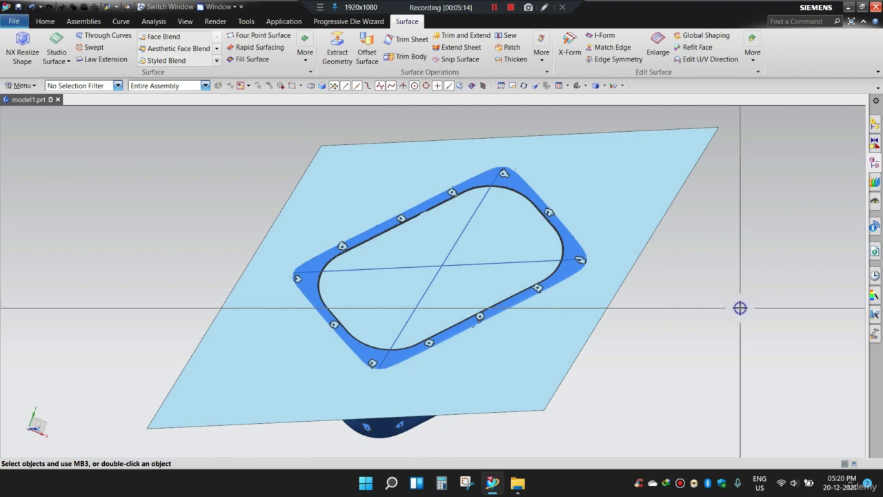
pyautogui.click(545, 8)
pyautogui.moveTo(574, 174); pyautogui.dragTo(621, 184)
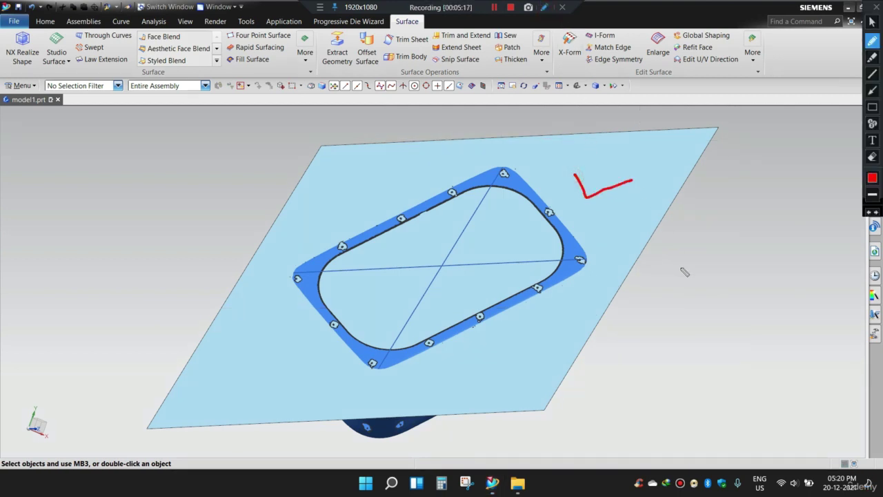
pyautogui.moveTo(573, 253); pyautogui.dragTo(613, 244)
pyautogui.moveTo(389, 198); pyautogui.dragTo(413, 239)
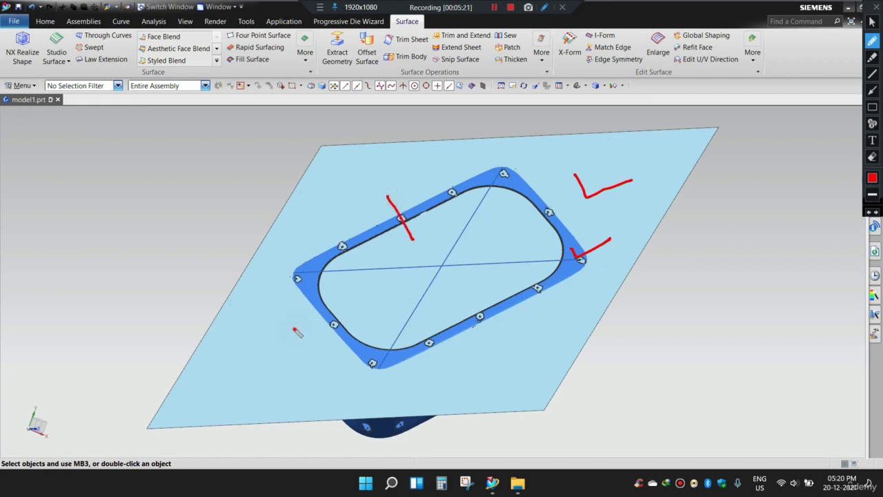
pyautogui.moveTo(295, 329); pyautogui.dragTo(340, 304)
pyautogui.moveTo(435, 308); pyautogui.dragTo(474, 358)
pyautogui.moveTo(564, 203); pyautogui.dragTo(527, 225)
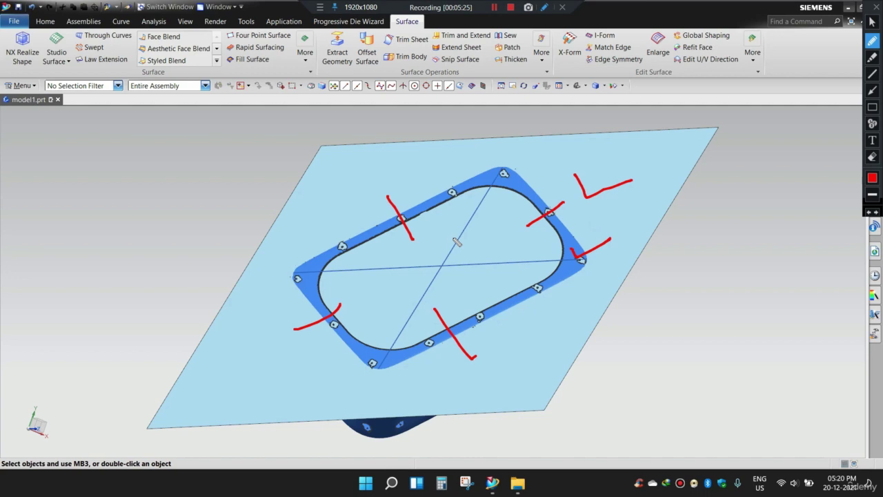
pyautogui.press('Escape')
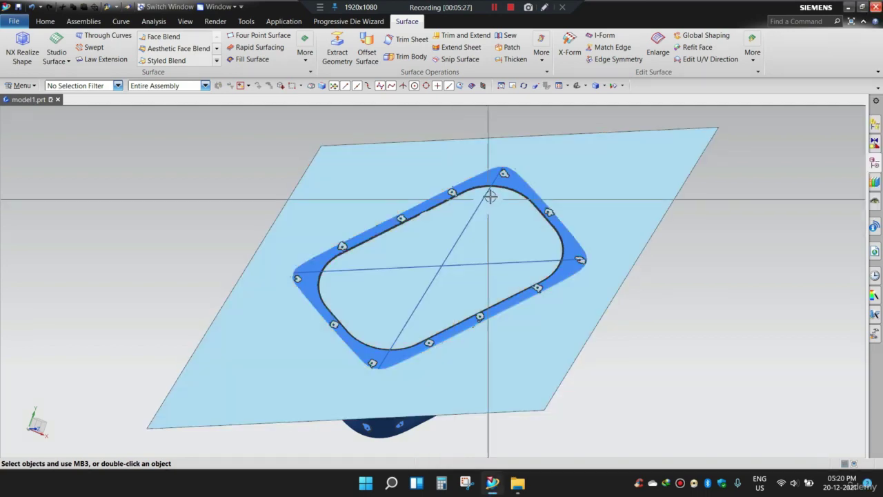
# Step: Edit the diagonal ending at the flange's upper corner and shift its start point inward to about X -258.2, Y 31.159
pyautogui.scroll(3, 489, 199)
pyautogui.scroll(-3, 490, 205)
pyautogui.scroll(3, 497, 185)
pyautogui.scroll(3, 496, 182)
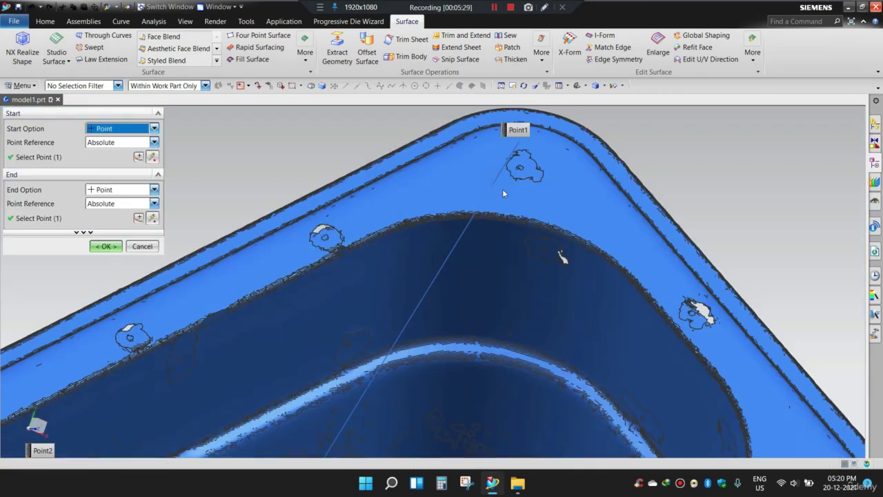
pyautogui.moveTo(502, 189); pyautogui.dragTo(494, 217, button='middle')
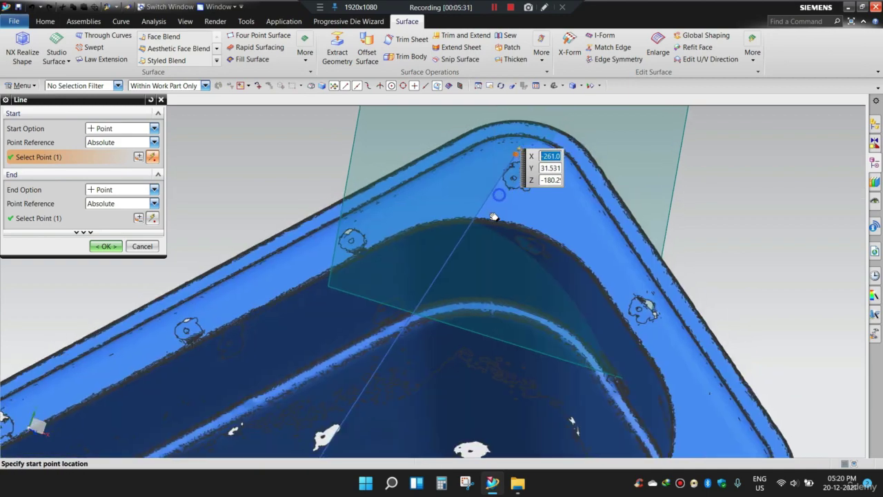
pyautogui.scroll(6, 497, 180)
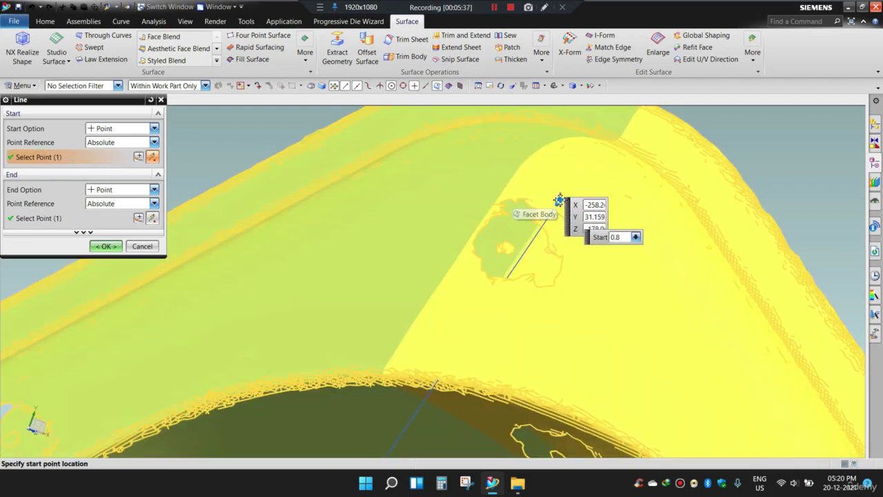
pyautogui.scroll(-8, 552, 189)
pyautogui.click(105, 247)
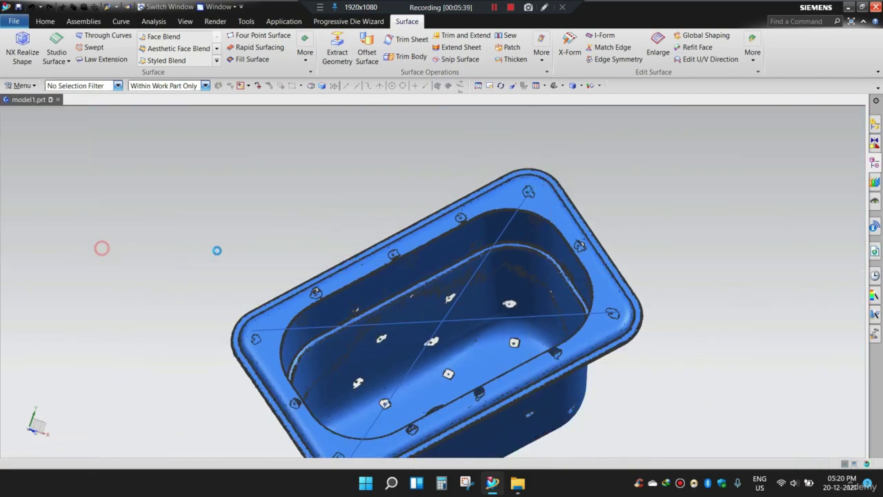
# Step: Edit the other diagonal, ending at the flange's rounded corner, and shift its start point inward to about X -364.4, Y -73.6, Z -179
pyautogui.scroll(-3, 450, 235)
pyautogui.scroll(3, 476, 254)
pyautogui.scroll(-1, 521, 253)
pyautogui.moveTo(520, 248); pyautogui.dragTo(526, 253, button='middle')
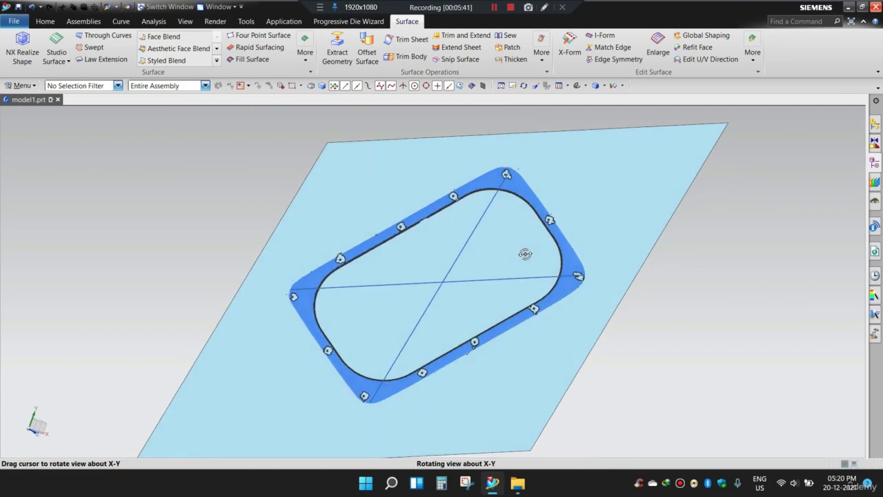
pyautogui.scroll(5, 315, 329)
pyautogui.scroll(-5, 375, 319)
pyautogui.scroll(5, 310, 277)
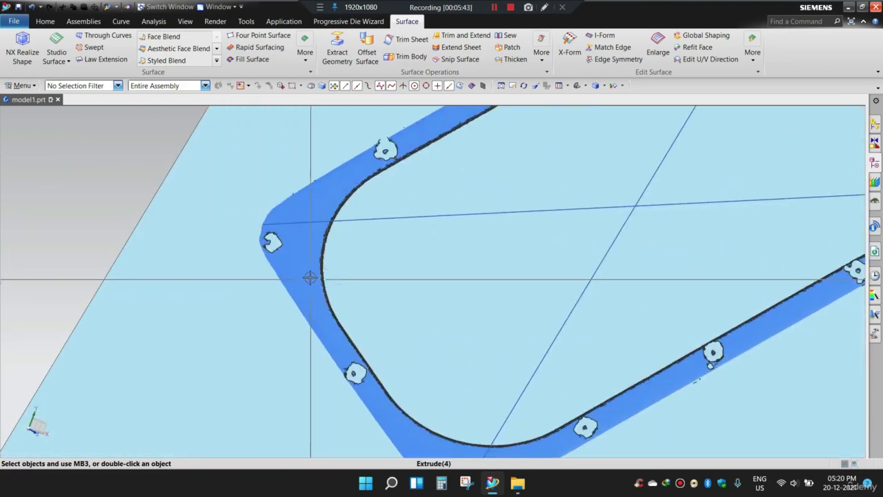
pyautogui.scroll(1, 309, 278)
pyautogui.doubleClick(277, 218)
pyautogui.scroll(5, 249, 217)
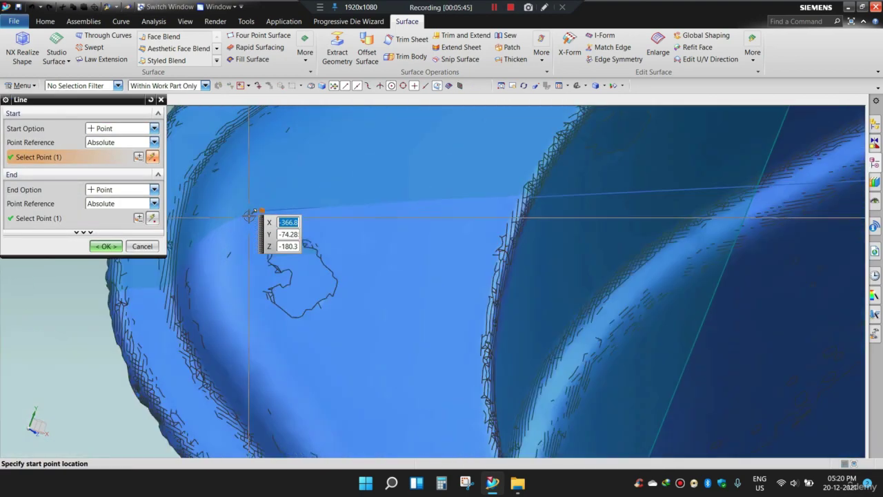
pyautogui.scroll(2, 249, 216)
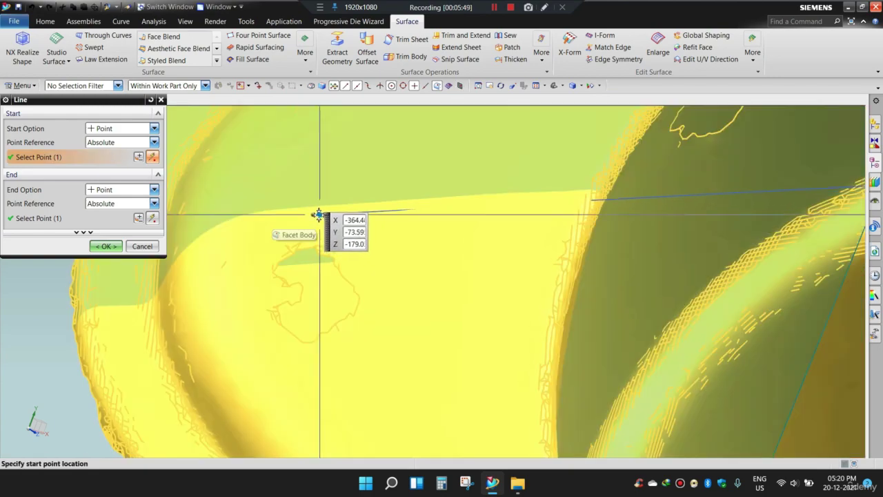
pyautogui.click(315, 214)
pyautogui.scroll(-7, 345, 221)
pyautogui.middleClick(376, 227)
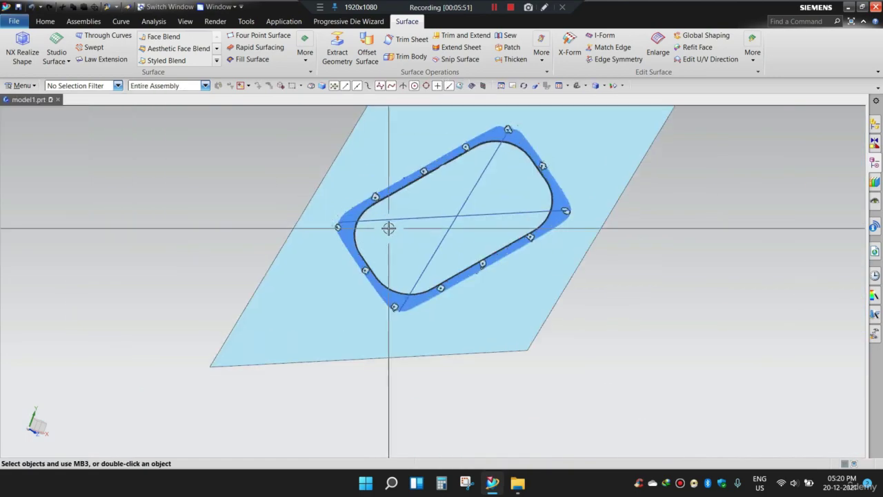
# Step: Examine how the reference sheet cuts through the flange at the corners where the diagonals' start points were adjusted
pyautogui.scroll(2, 389, 228)
pyautogui.moveTo(441, 236); pyautogui.dragTo(434, 243, button='middle')
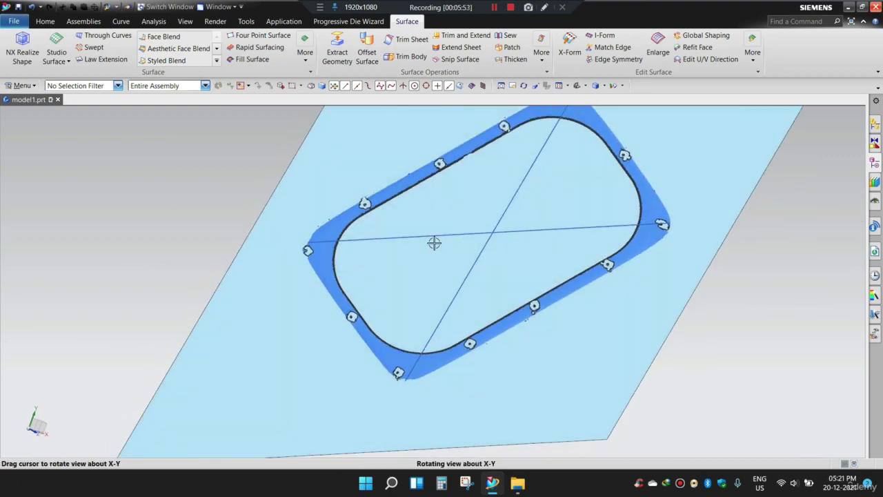
pyautogui.scroll(-4, 434, 246)
pyautogui.scroll(3, 442, 220)
pyautogui.keyDown('shift'); pyautogui.moveTo(514, 216); pyautogui.dragTo(501, 235, button='middle'); pyautogui.keyUp('shift')
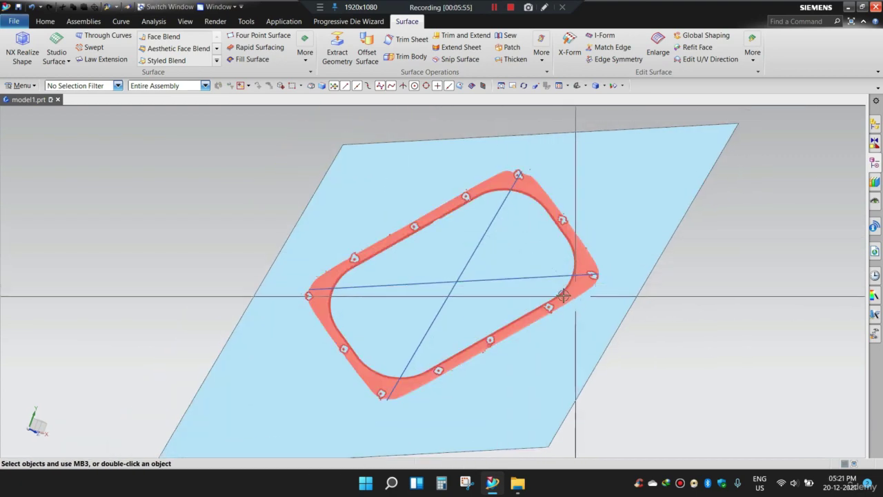
pyautogui.moveTo(617, 288); pyautogui.dragTo(641, 301, button='middle')
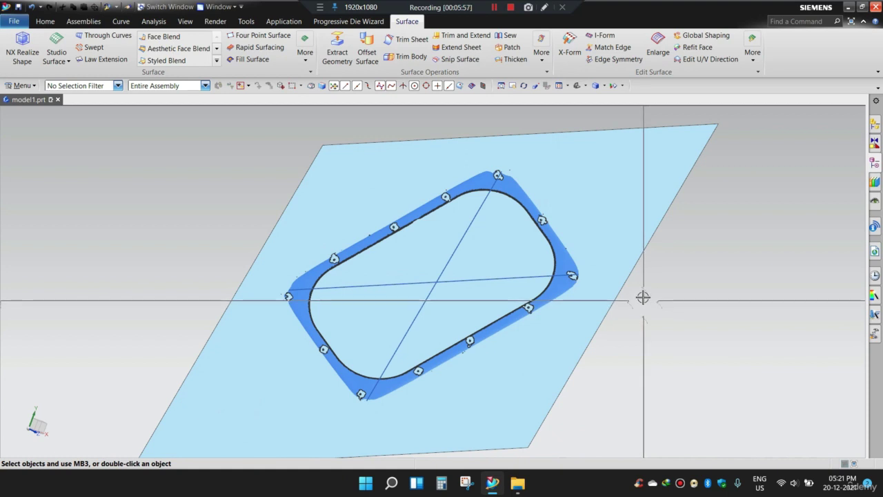
pyautogui.click(545, 7)
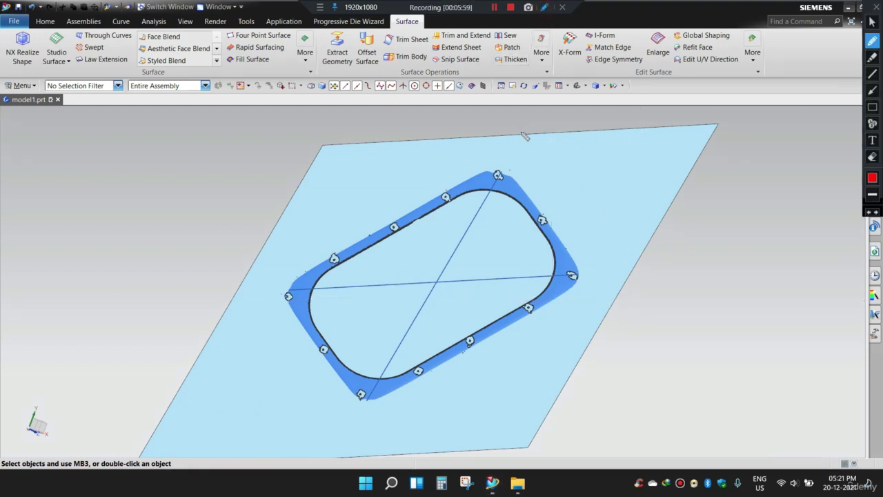
pyautogui.moveTo(506, 163); pyautogui.dragTo(542, 154)
pyautogui.moveTo(276, 274); pyautogui.dragTo(311, 261)
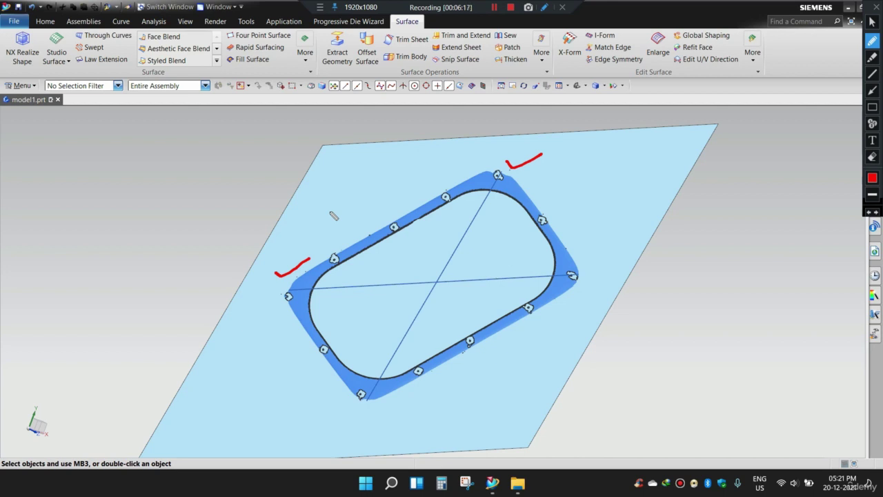
pyautogui.press('Escape')
pyautogui.hotkey('ctrl', 'f')
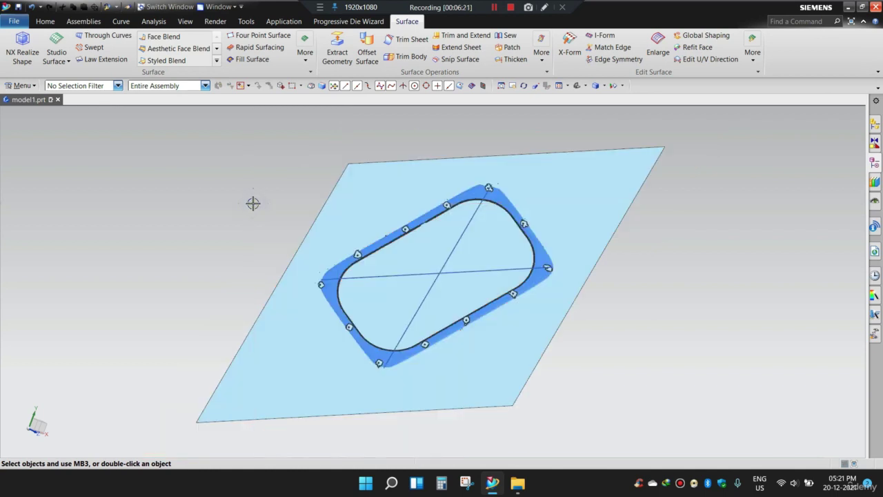
pyautogui.scroll(2, 357, 203)
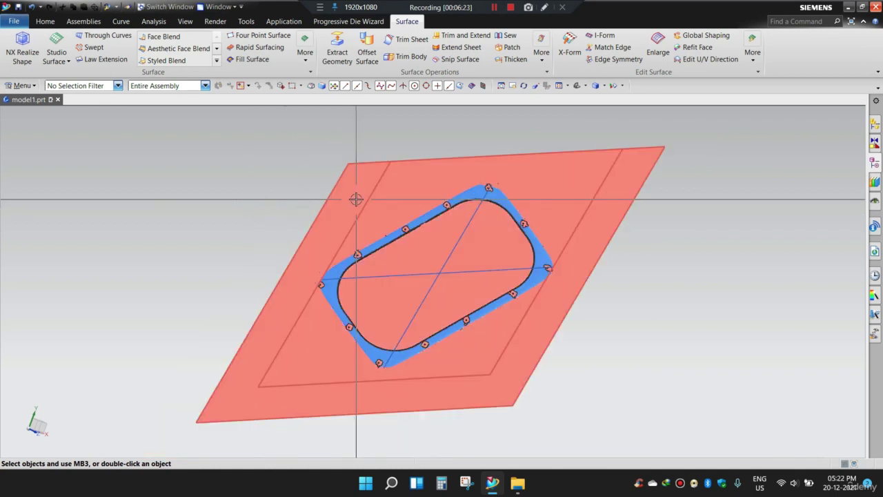
pyautogui.scroll(-4, 365, 245)
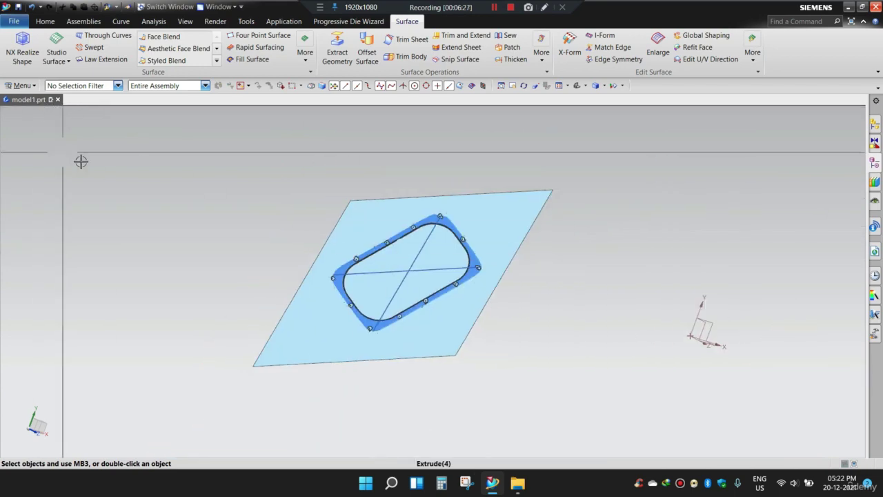
# Step: Start orienting the WCS and set the coordinate system method to CSYS of Object
pyautogui.click(22, 86)
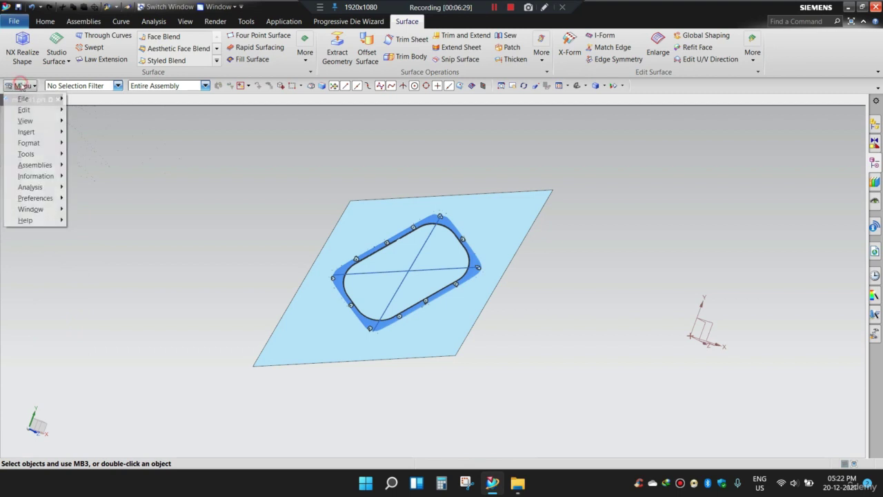
pyautogui.moveTo(33, 144)
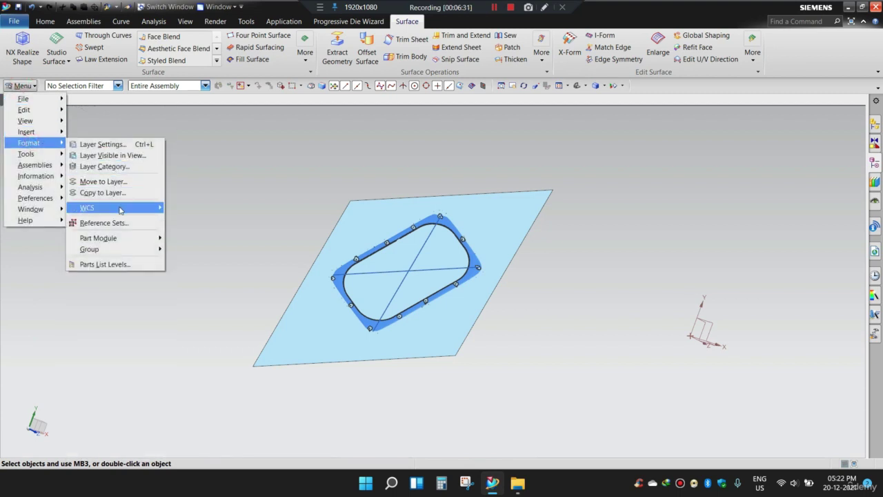
pyautogui.moveTo(120, 209)
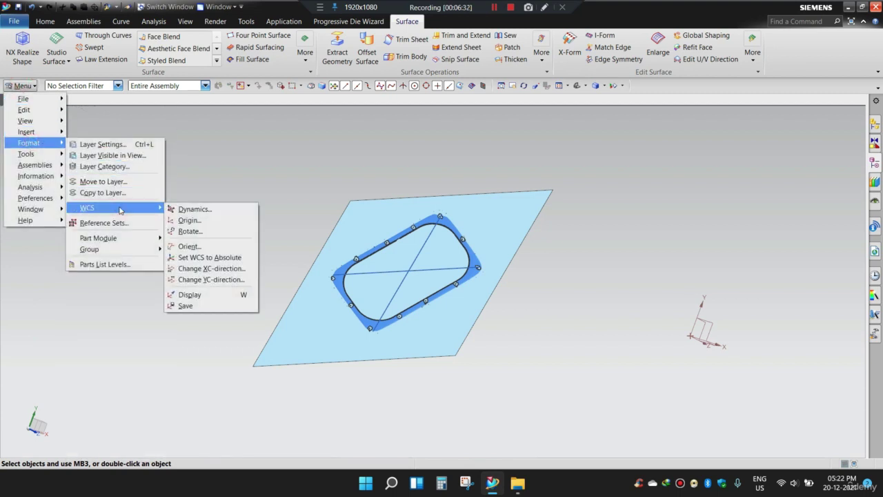
pyautogui.click(201, 248)
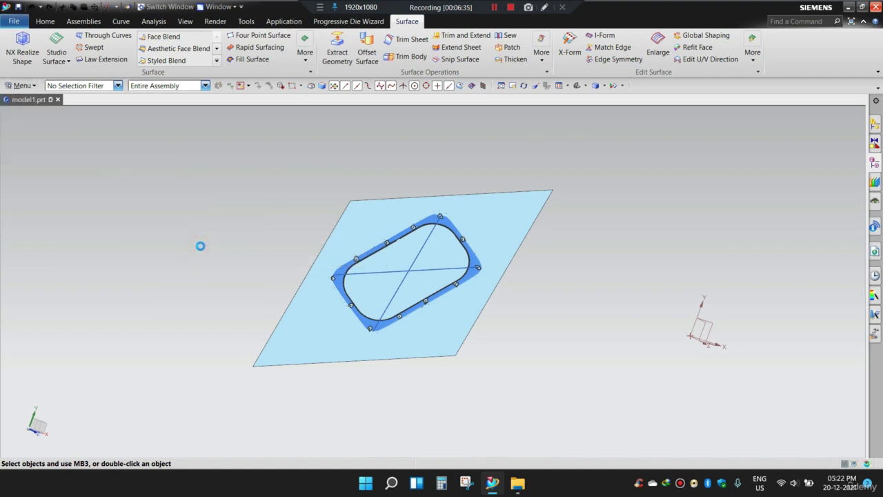
pyautogui.click(80, 118)
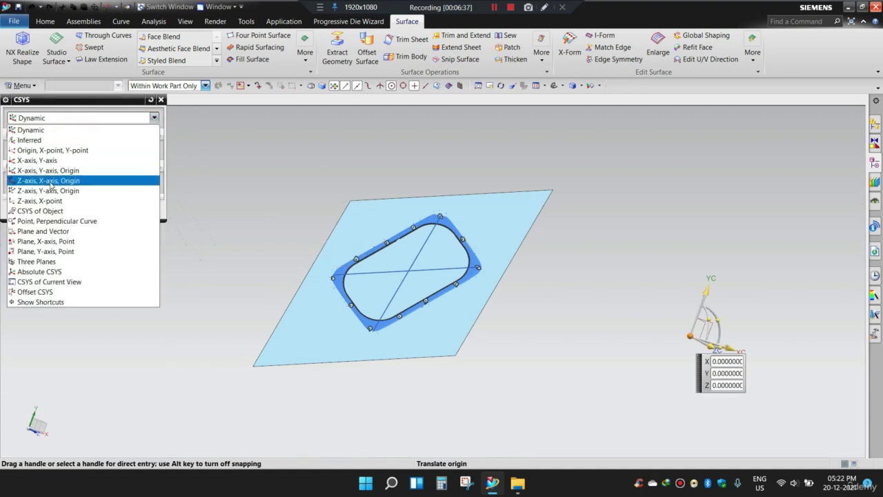
pyautogui.click(54, 211)
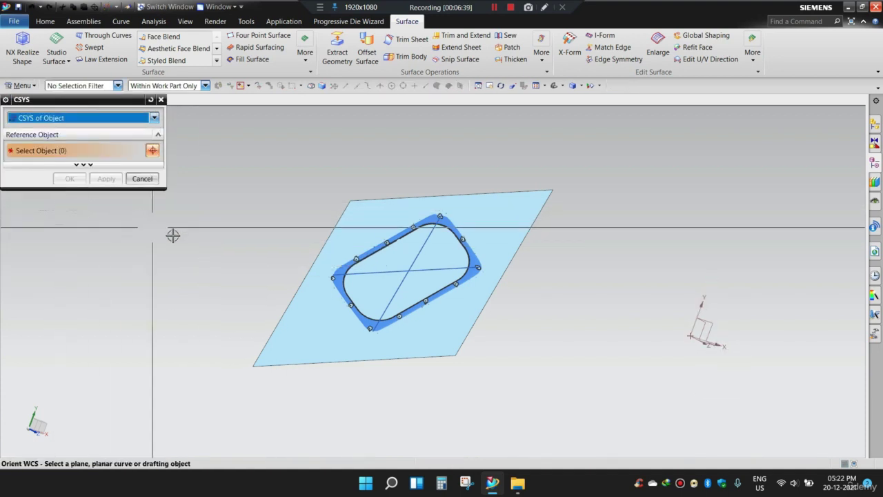
# Step: Use the extruded sheet's face as the reference object and apply the new WCS orientation
pyautogui.scroll(5, 469, 266)
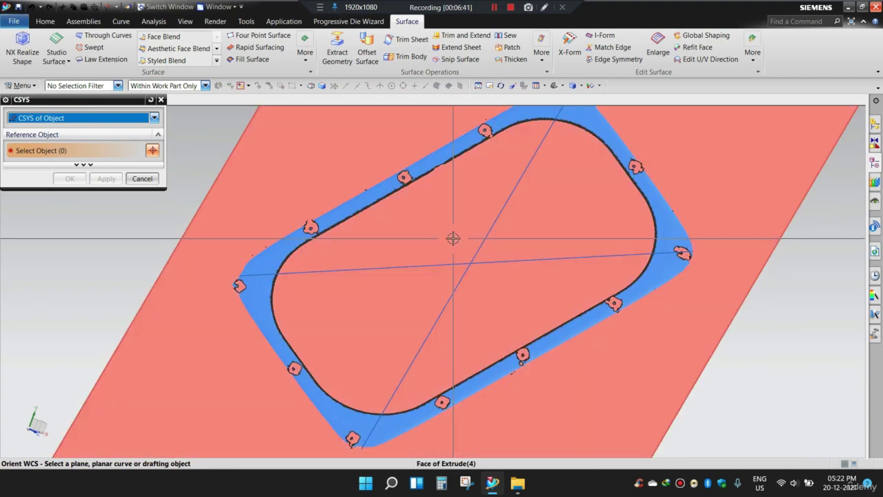
pyautogui.click(455, 243)
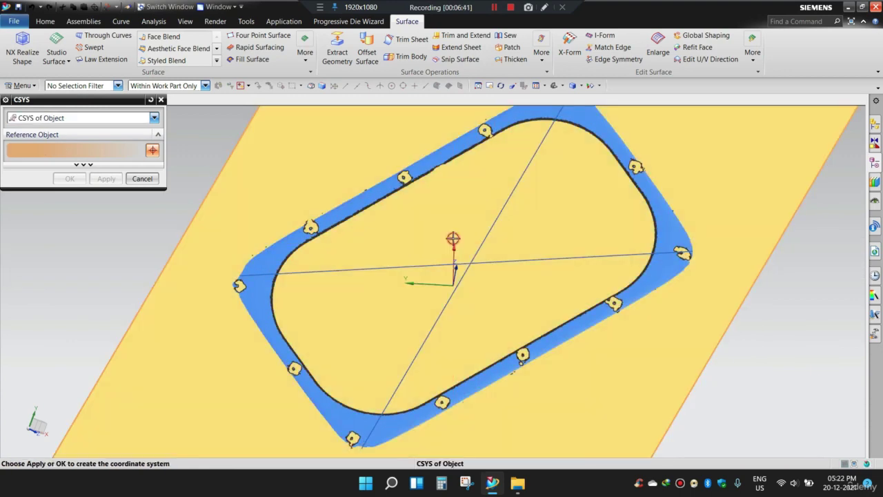
pyautogui.scroll(-5, 434, 254)
pyautogui.moveTo(434, 254); pyautogui.dragTo(441, 221, button='middle')
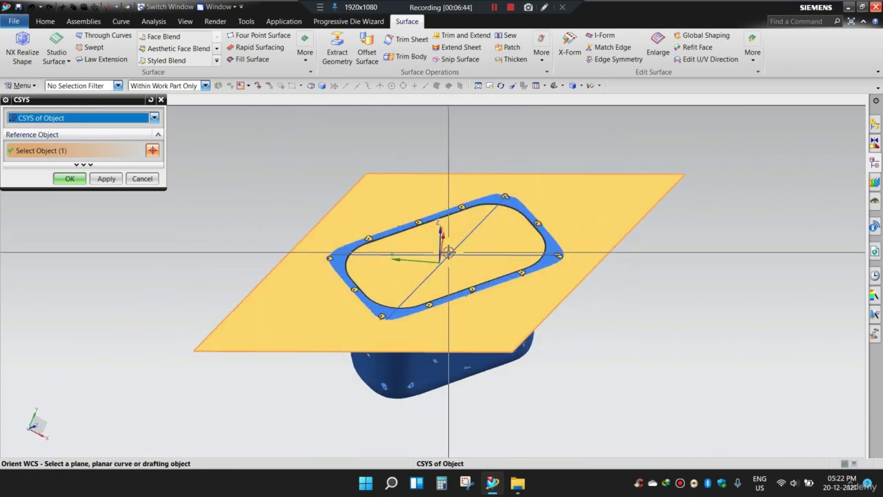
pyautogui.click(544, 7)
pyautogui.moveTo(19, 128)
pyautogui.mouseDown()
pyautogui.moveTo(8, 139)
pyautogui.moveTo(74, 147)
pyautogui.mouseUp()
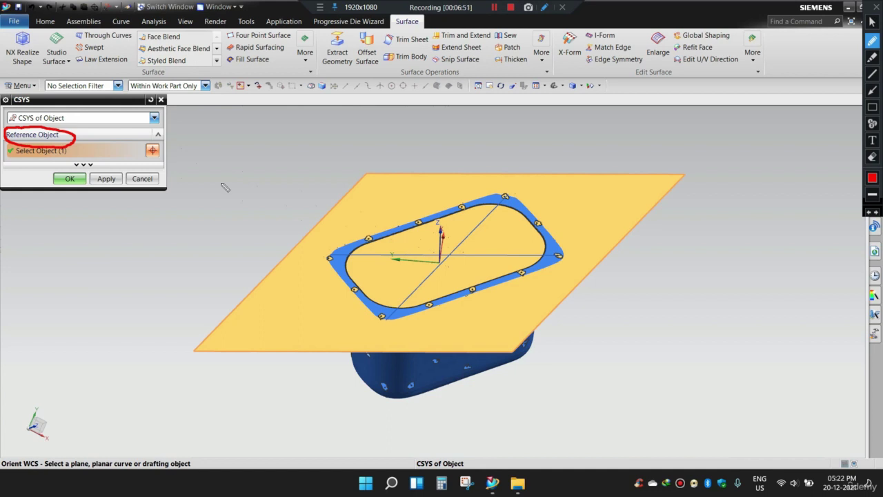
pyautogui.hotkey('ctrl', 'd')
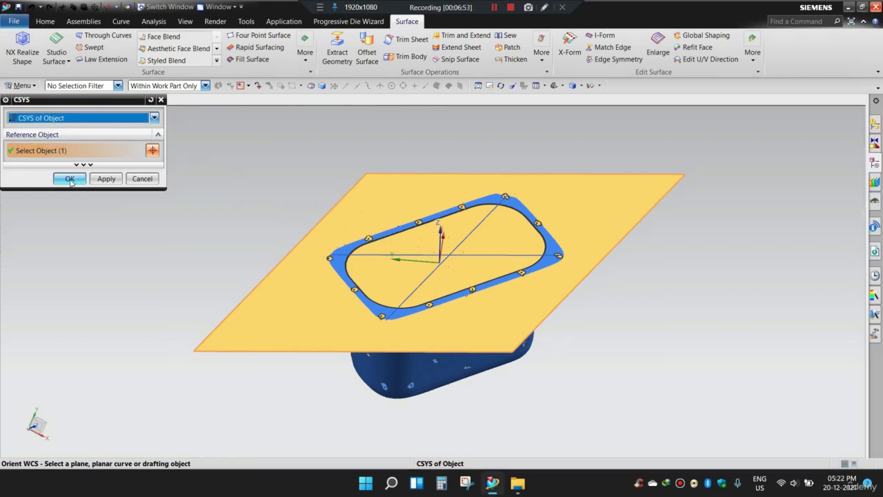
pyautogui.click(70, 178)
# Step: Display the WCS placed on the reference sheet
pyautogui.scroll(2, 451, 260)
pyautogui.moveTo(450, 260)
pyautogui.mouseDown(button='middle')
pyautogui.moveTo(450, 250)
pyautogui.moveTo(455, 263)
pyautogui.mouseUp(button='middle')
pyautogui.scroll(-3, 449, 252)
pyautogui.scroll(2, 467, 254)
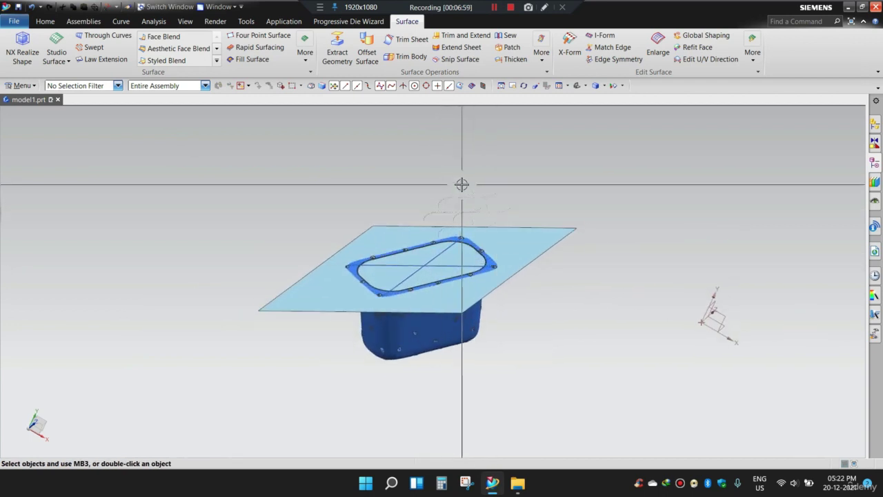
pyautogui.press('w')
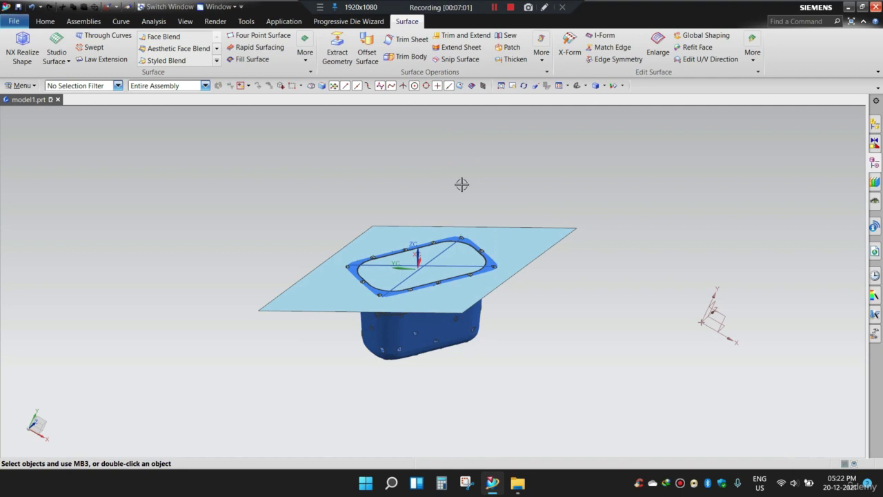
# Step: Compare the WCS on the sheet, including its Z direction, with the original datum coordinate system beside the container
pyautogui.click(544, 7)
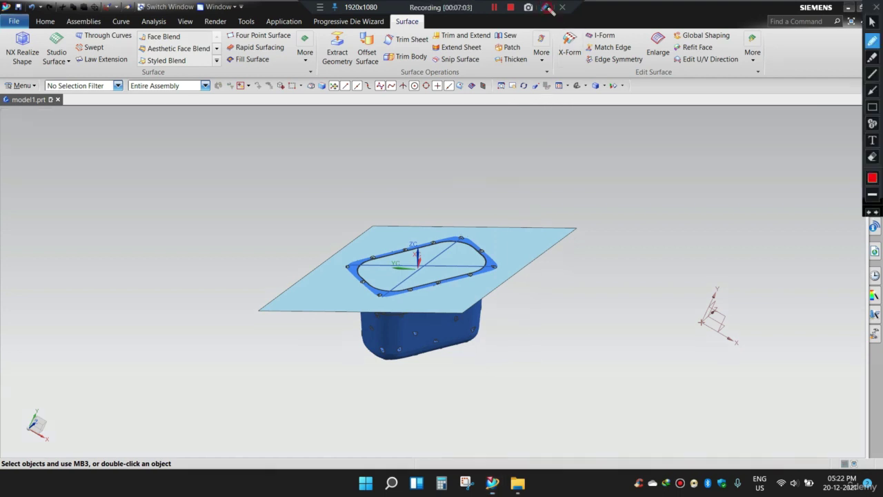
pyautogui.moveTo(723, 275)
pyautogui.mouseDown()
pyautogui.moveTo(680, 309)
pyautogui.moveTo(723, 373)
pyautogui.moveTo(778, 319)
pyautogui.mouseUp()
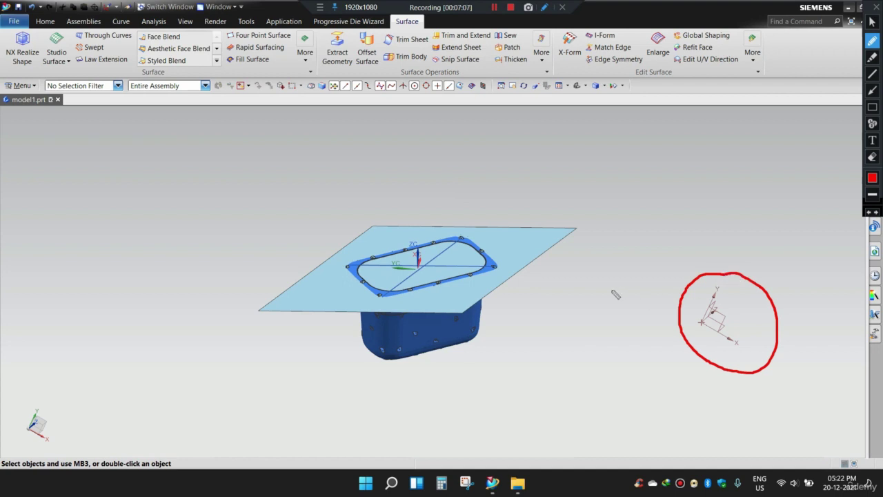
pyautogui.moveTo(427, 241); pyautogui.dragTo(402, 243)
pyautogui.moveTo(395, 278); pyautogui.dragTo(450, 257)
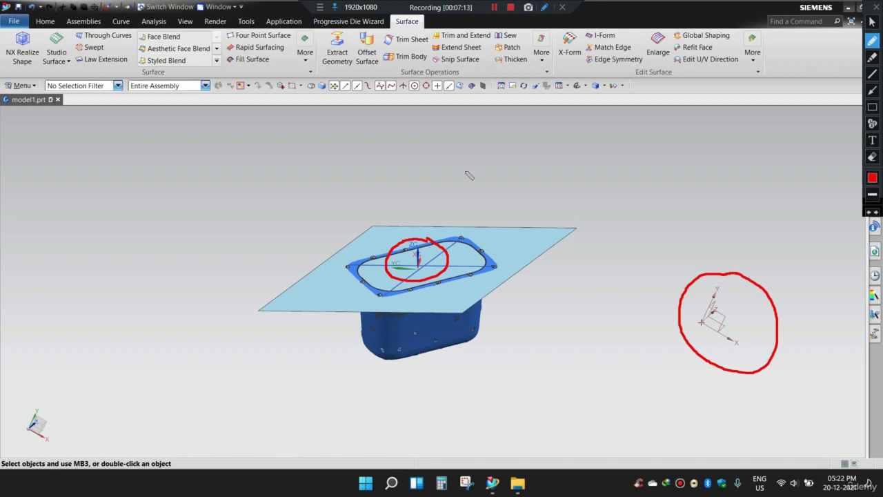
pyautogui.moveTo(460, 178); pyautogui.dragTo(459, 243)
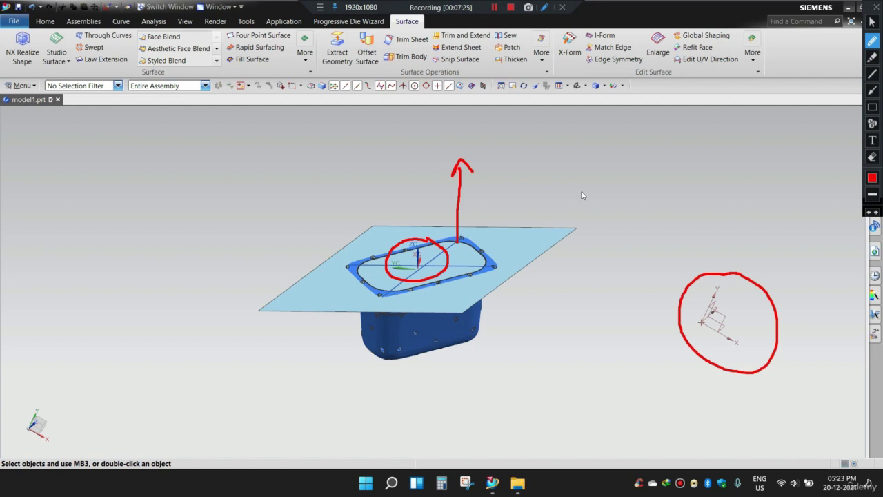
pyautogui.press('Escape')
pyautogui.scroll(-5, 501, 281)
pyautogui.scroll(7, 490, 276)
pyautogui.keyDown('shift'); pyautogui.moveTo(495, 280); pyautogui.dragTo(511, 309, button='middle'); pyautogui.keyUp('shift')
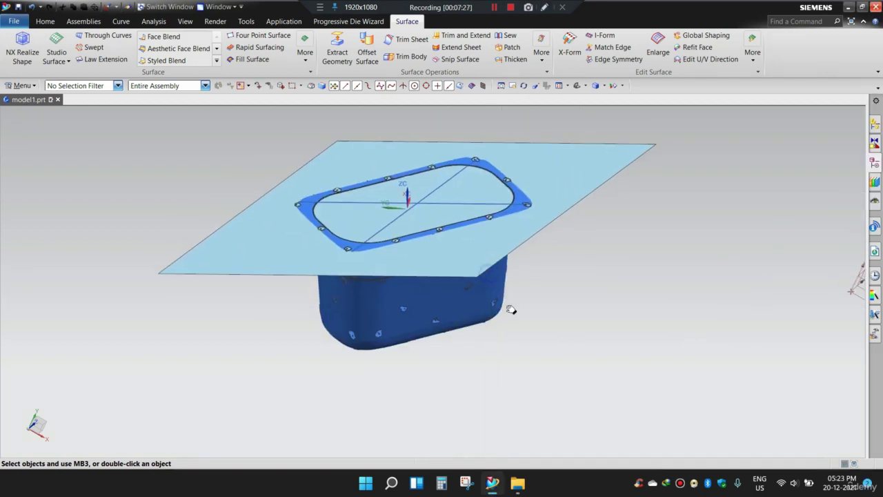
pyautogui.keyDown('shift'); pyautogui.moveTo(581, 235); pyautogui.dragTo(541, 274, button='middle'); pyautogui.keyUp('shift')
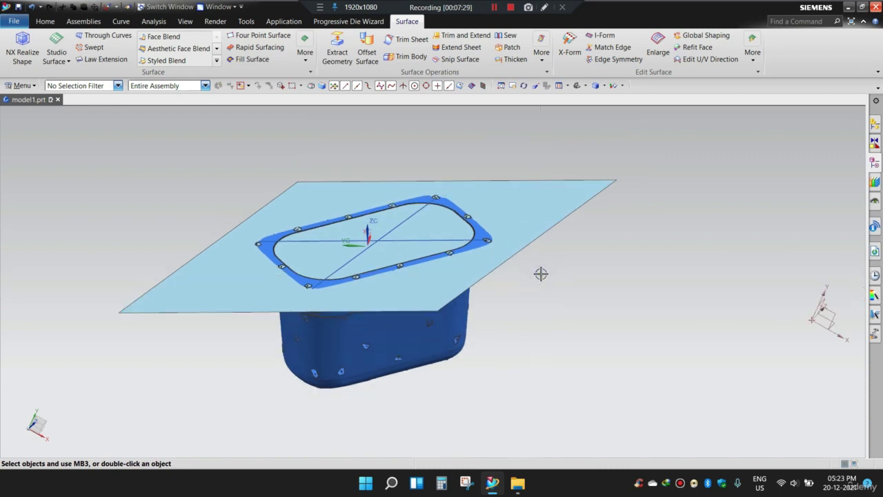
pyautogui.keyDown('shift'); pyautogui.moveTo(322, 140); pyautogui.dragTo(335, 146, button='middle'); pyautogui.keyUp('shift')
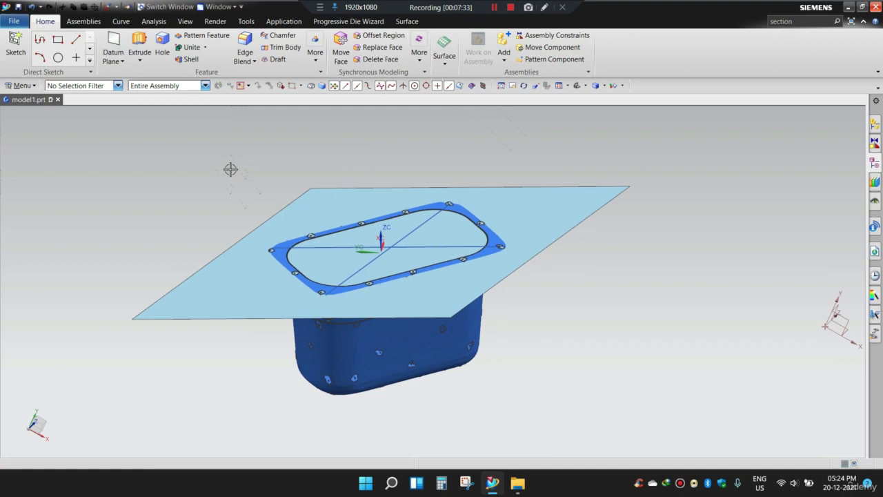
# Step: Start a Section Curve on the container's facet body and define the section plane from the extruded sheet's face
pyautogui.click(120, 20)
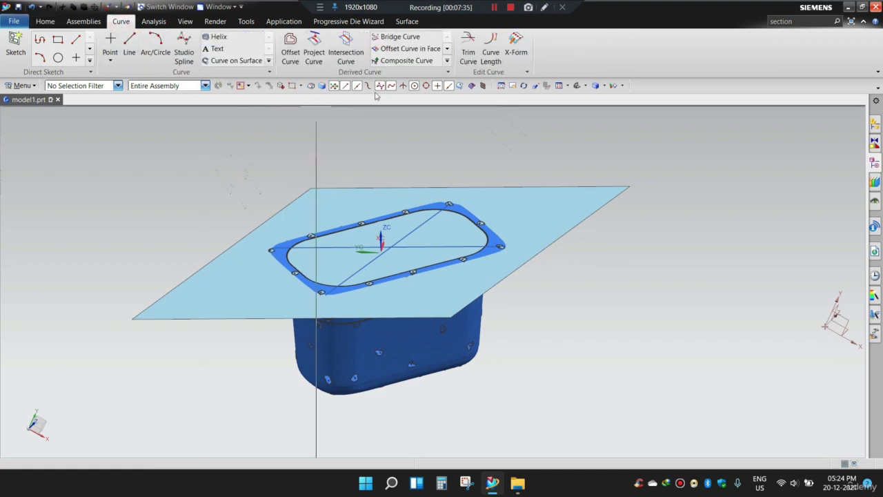
pyautogui.click(447, 61)
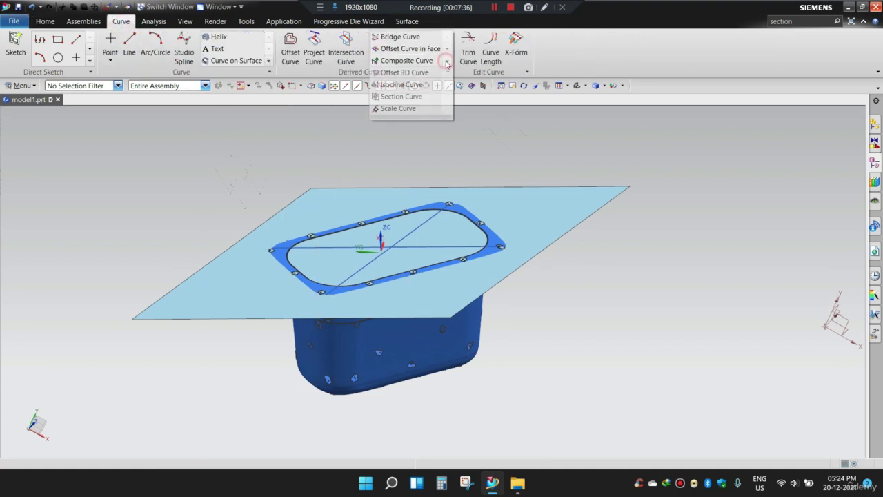
pyautogui.click(407, 98)
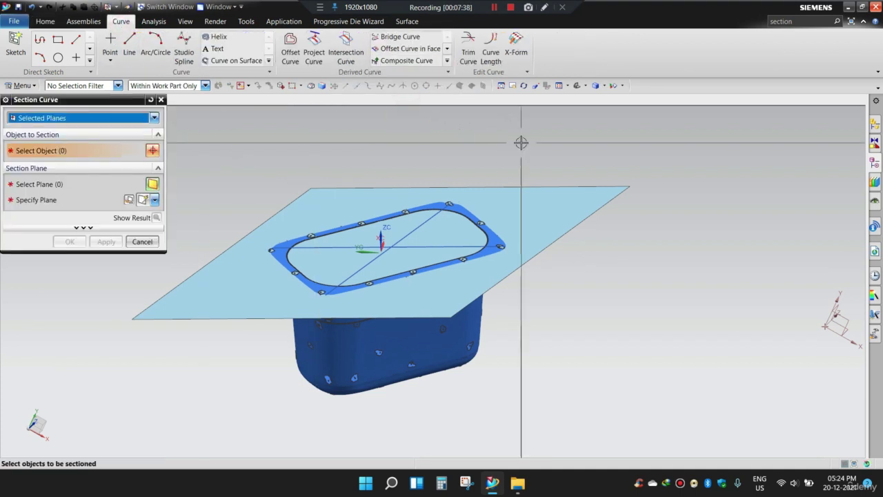
pyautogui.click(329, 353)
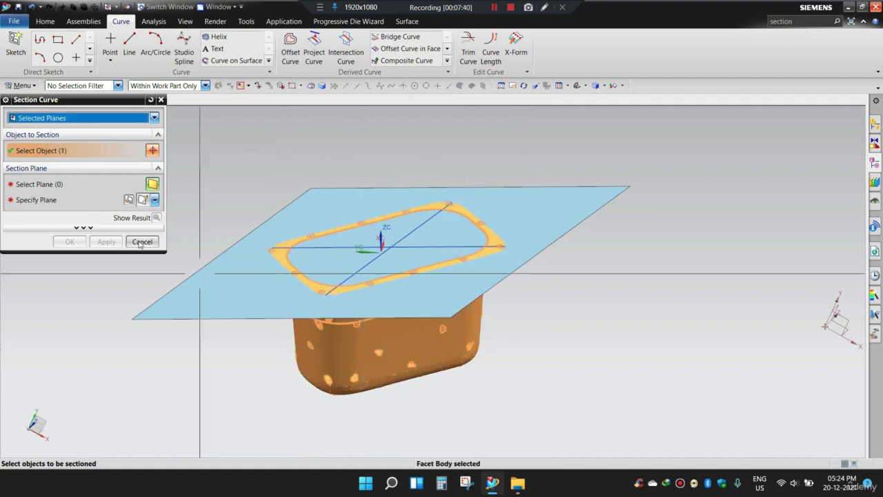
pyautogui.click(49, 200)
pyautogui.click(227, 267)
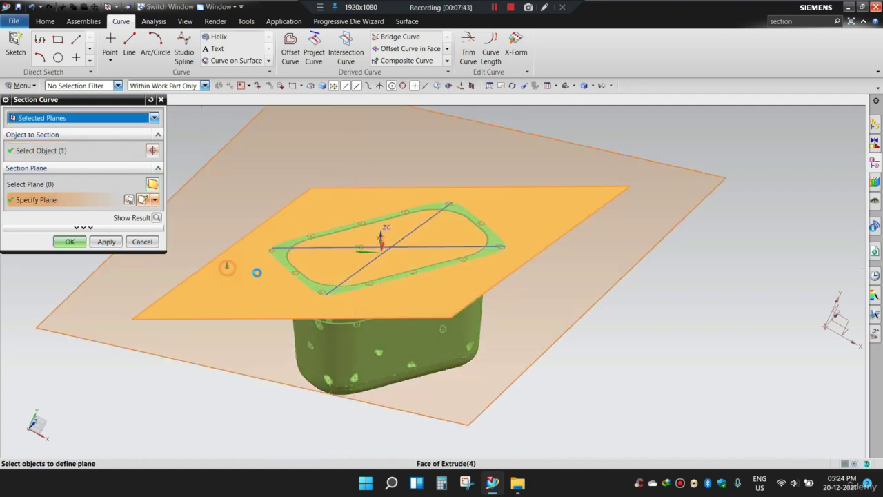
# Step: Offset the section plane -17 mm from the sheet so it cuts the container's wall below the flange
pyautogui.moveTo(386, 286); pyautogui.dragTo(388, 272, button='middle')
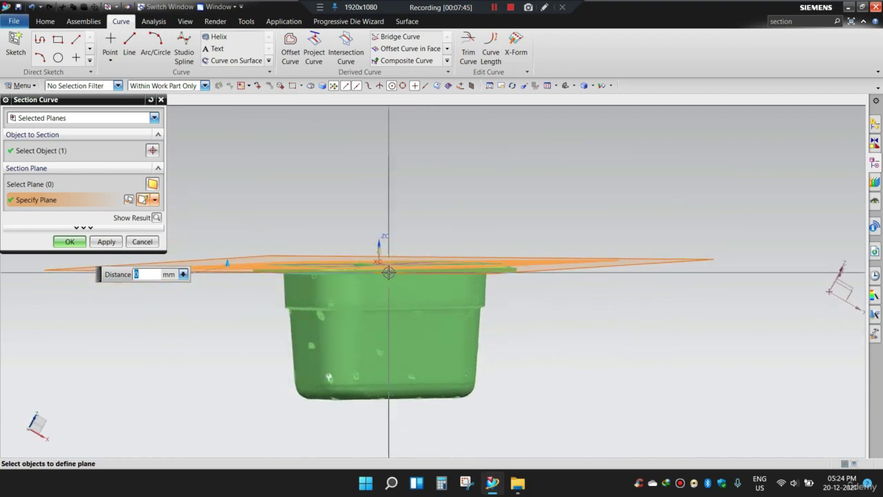
pyautogui.write('X')
pyautogui.scroll(-2, 432, 224)
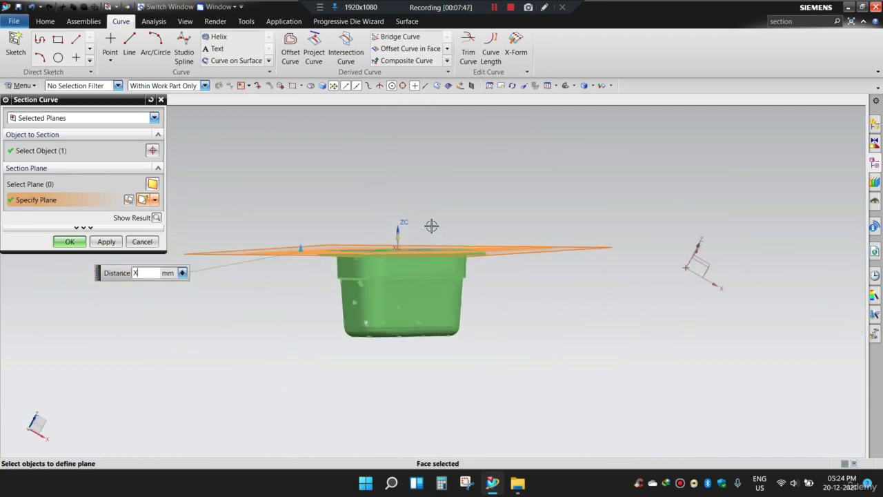
pyautogui.scroll(4, 398, 248)
pyautogui.moveTo(425, 227); pyautogui.dragTo(386, 236, button='middle')
pyautogui.click(215, 215)
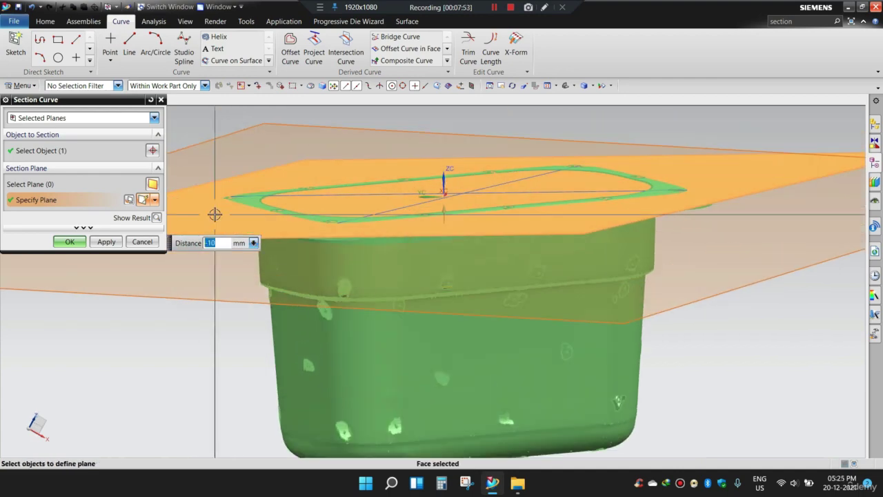
pyautogui.moveTo(310, 221); pyautogui.dragTo(465, 246, button='middle')
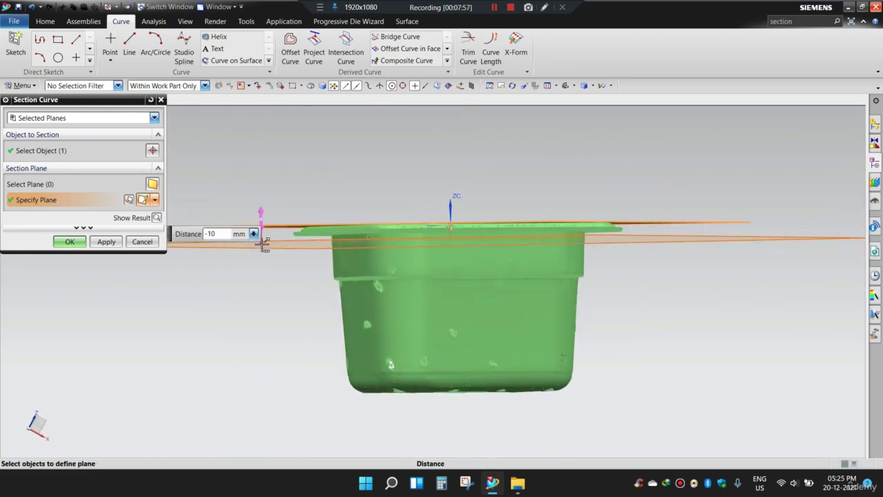
pyautogui.moveTo(262, 240); pyautogui.dragTo(262, 253)
pyautogui.scroll(3, 437, 250)
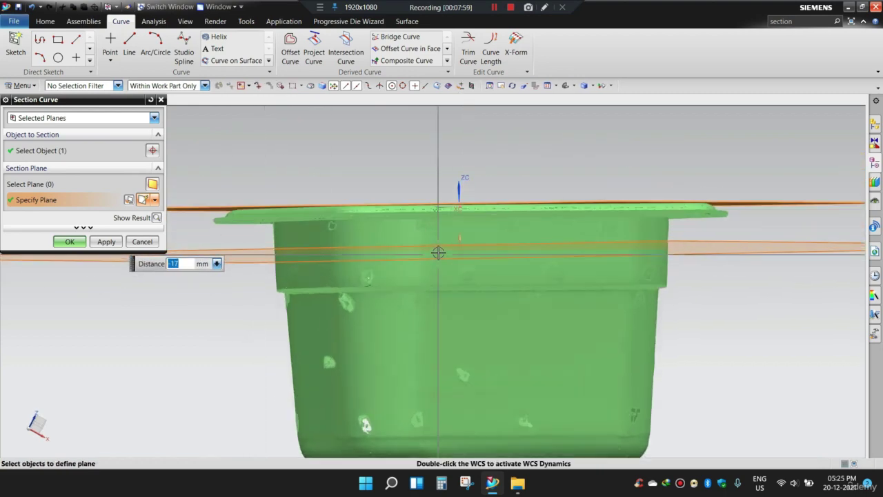
pyautogui.scroll(-3, 432, 221)
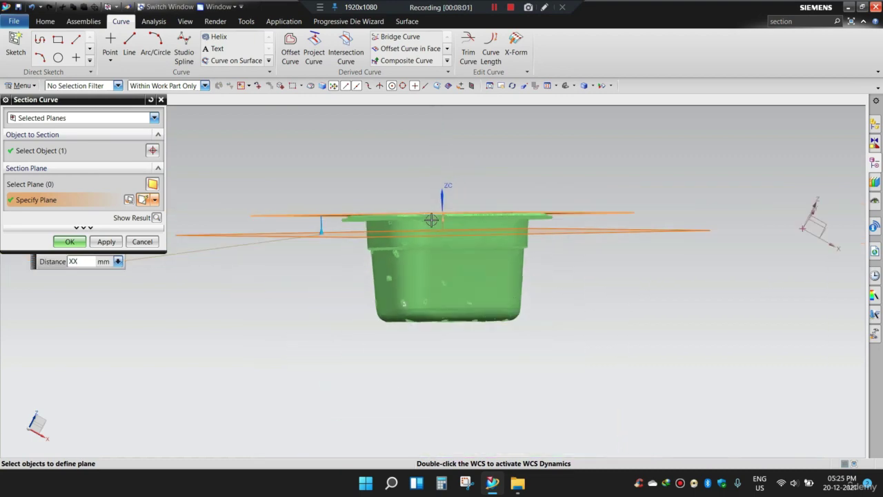
pyautogui.scroll(4, 409, 233)
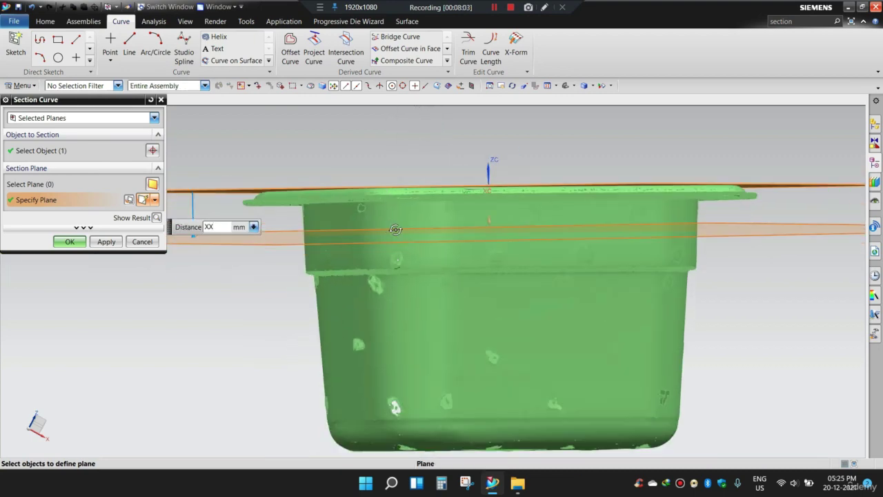
pyautogui.moveTo(389, 228); pyautogui.dragTo(476, 234, button='middle')
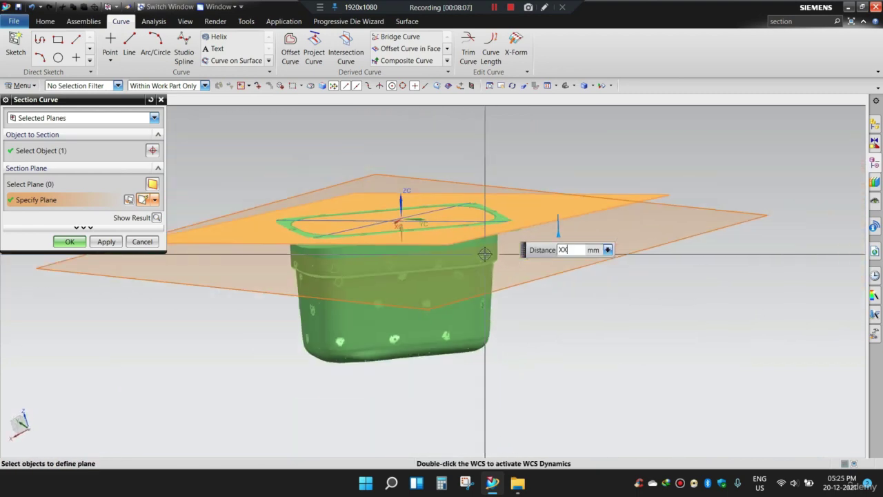
pyautogui.scroll(-3, 375, 240)
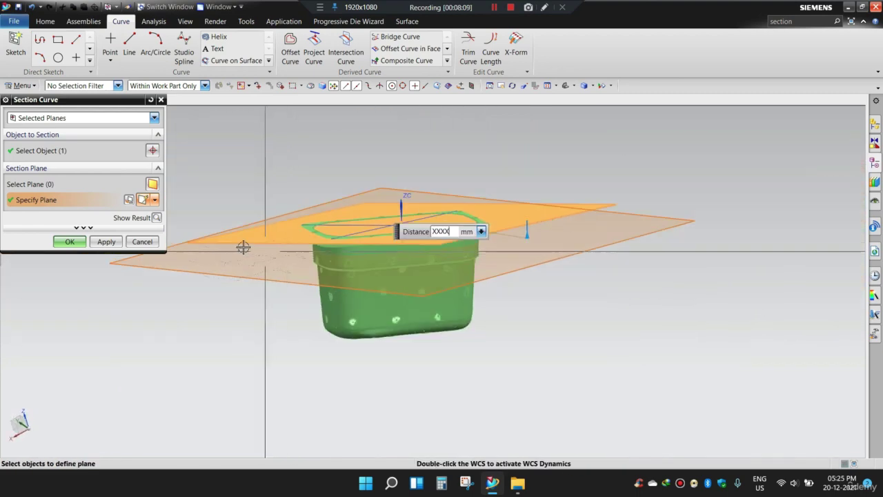
# Step: Make the section curve non-associative and have it output sampled points
pyautogui.click(83, 227)
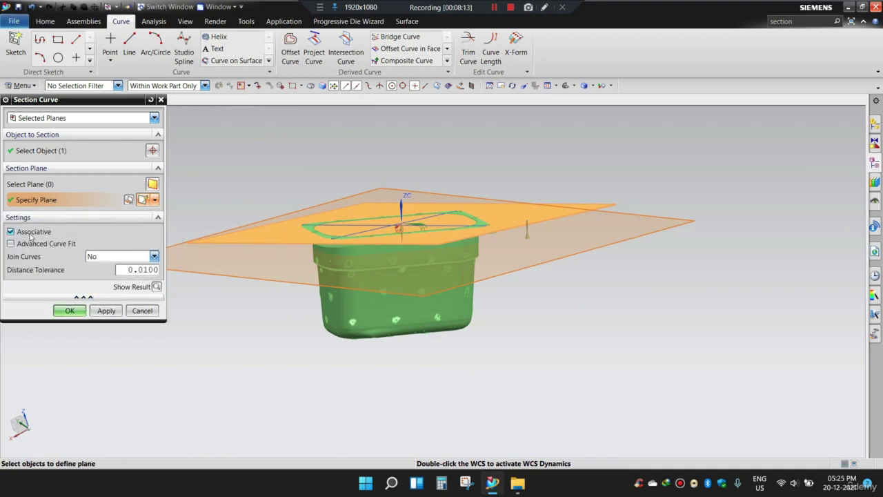
pyautogui.click(31, 234)
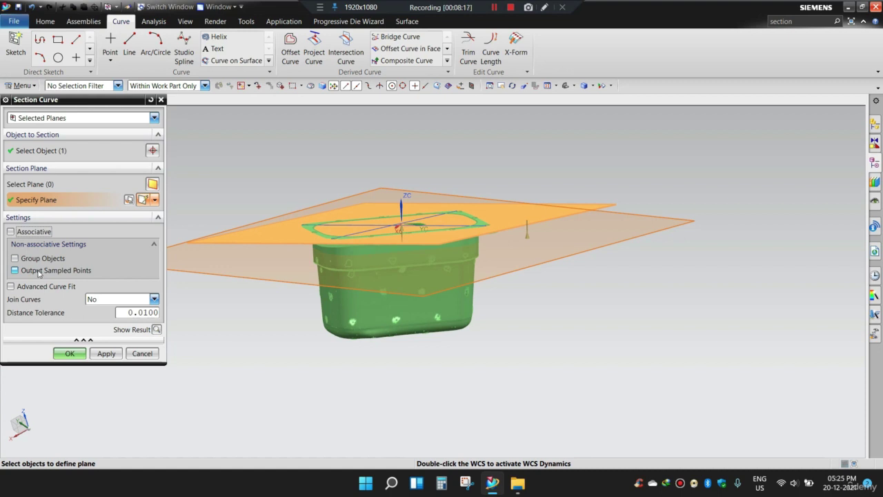
pyautogui.click(39, 271)
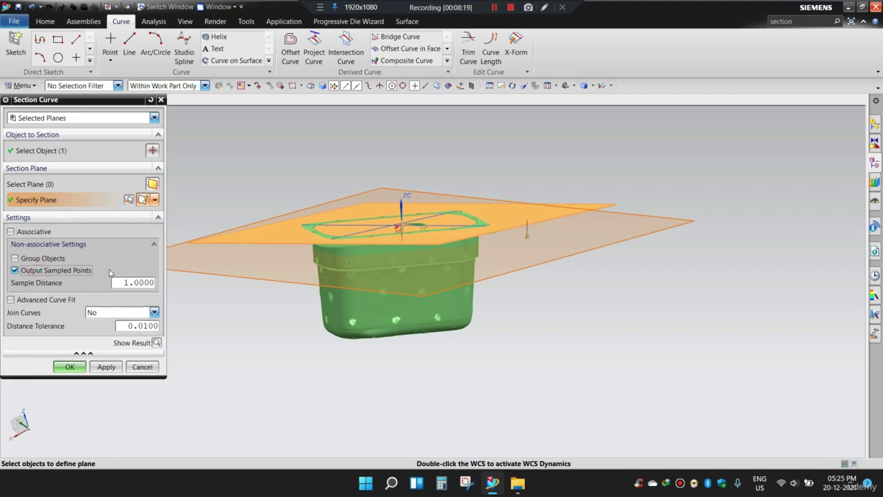
pyautogui.click(544, 7)
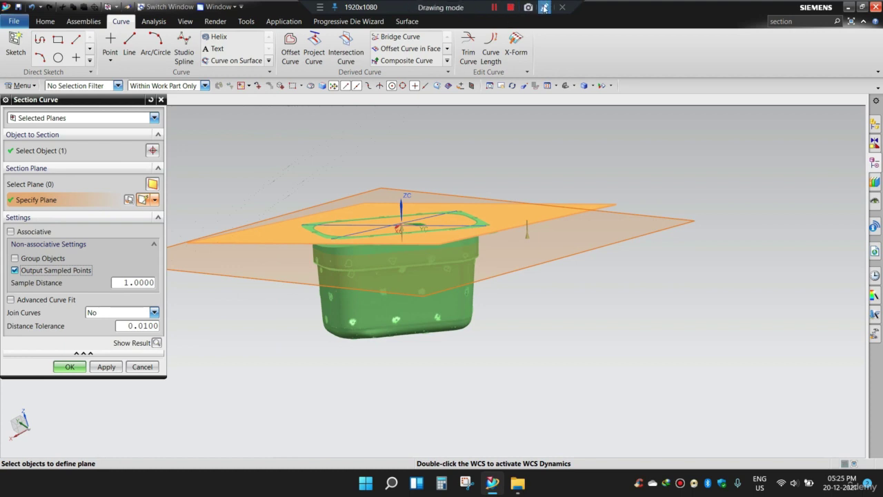
pyautogui.moveTo(133, 273); pyautogui.dragTo(117, 272)
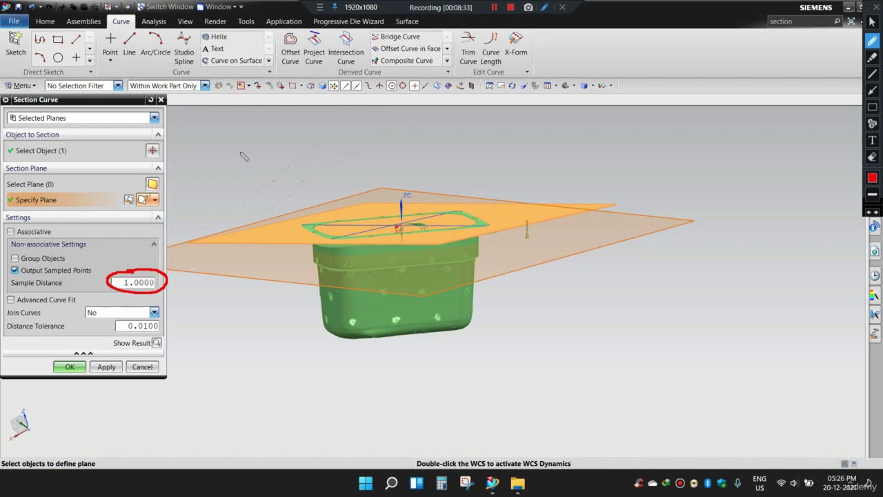
pyautogui.moveTo(242, 146)
pyautogui.mouseDown()
pyautogui.moveTo(260, 167)
pyautogui.moveTo(222, 166)
pyautogui.mouseUp()
pyautogui.moveTo(298, 148)
pyautogui.mouseDown()
pyautogui.moveTo(330, 174)
pyautogui.moveTo(308, 171)
pyautogui.mouseUp()
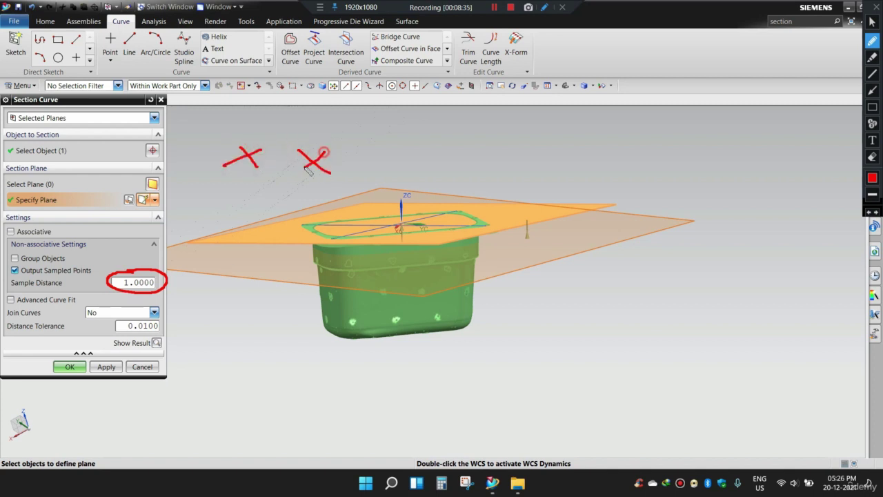
pyautogui.moveTo(389, 144)
pyautogui.mouseDown()
pyautogui.moveTo(421, 172)
pyautogui.moveTo(391, 171)
pyautogui.mouseUp()
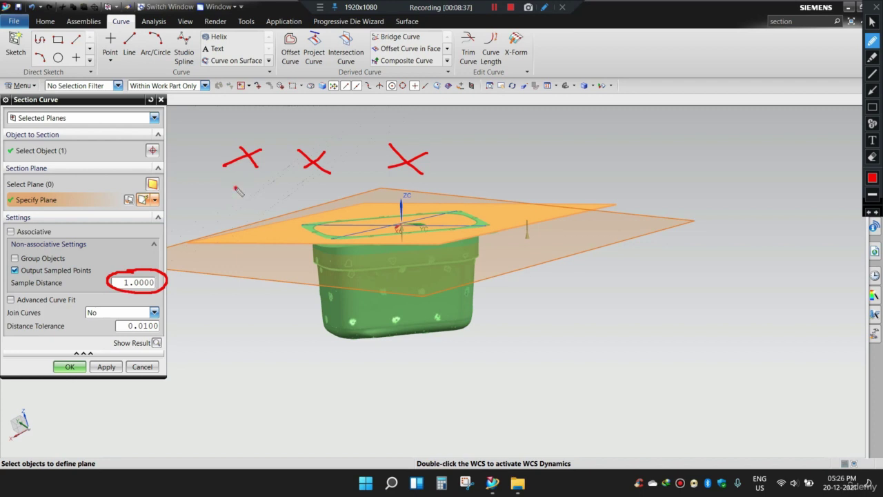
pyautogui.moveTo(236, 187)
pyautogui.mouseDown()
pyautogui.moveTo(238, 205)
pyautogui.moveTo(341, 191)
pyautogui.moveTo(342, 207)
pyautogui.mouseUp()
pyautogui.moveTo(263, 223); pyautogui.dragTo(310, 223)
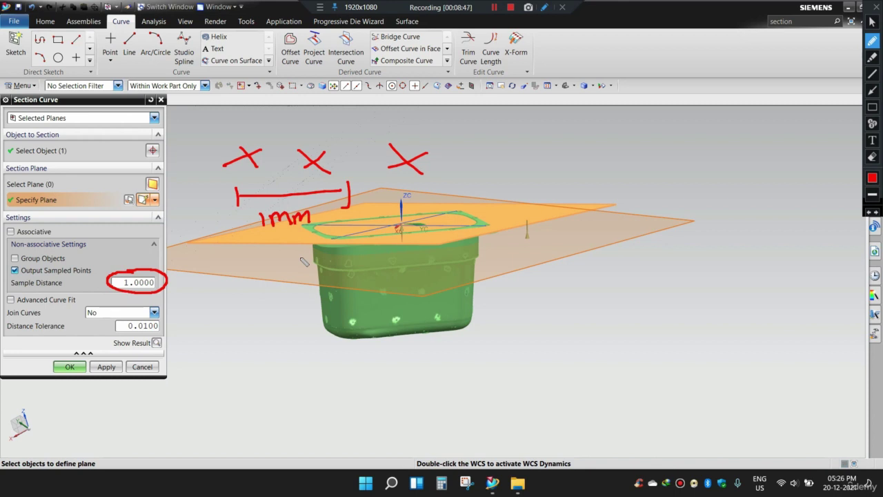
pyautogui.press('Escape')
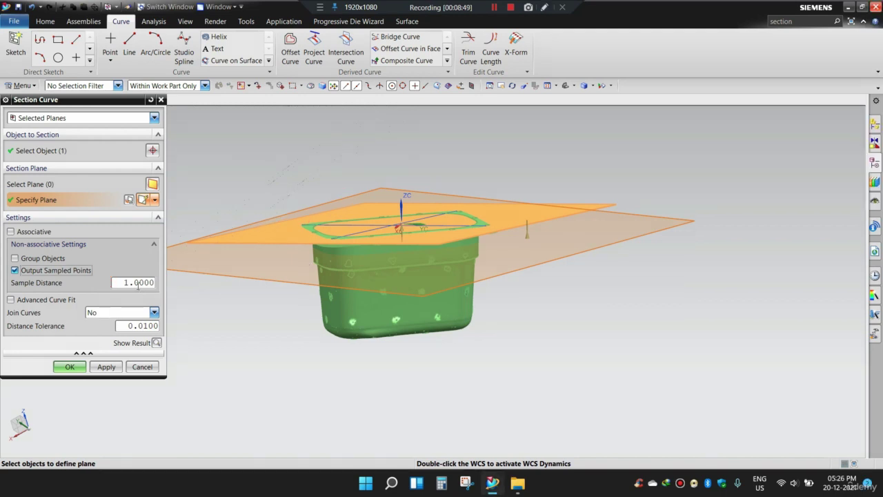
# Step: Set the sample distance to 0.5 and create the section's sampled points
pyautogui.click(138, 286)
pyautogui.write('.5')
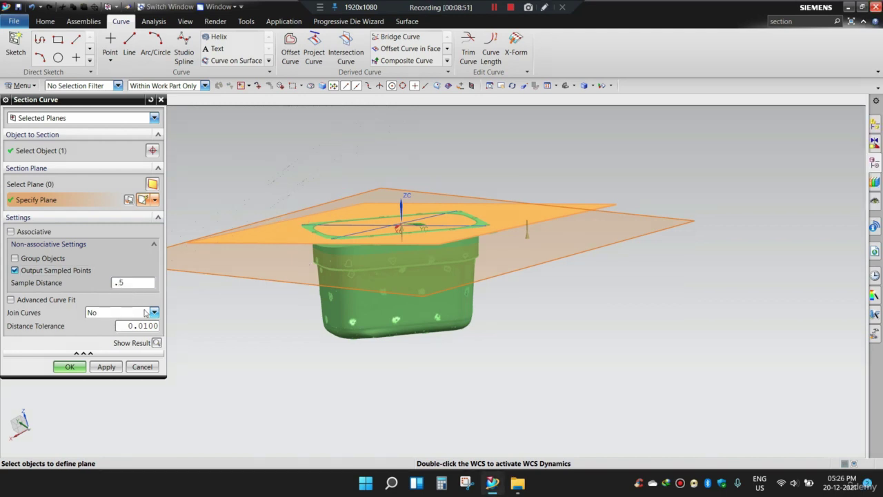
pyautogui.click(71, 367)
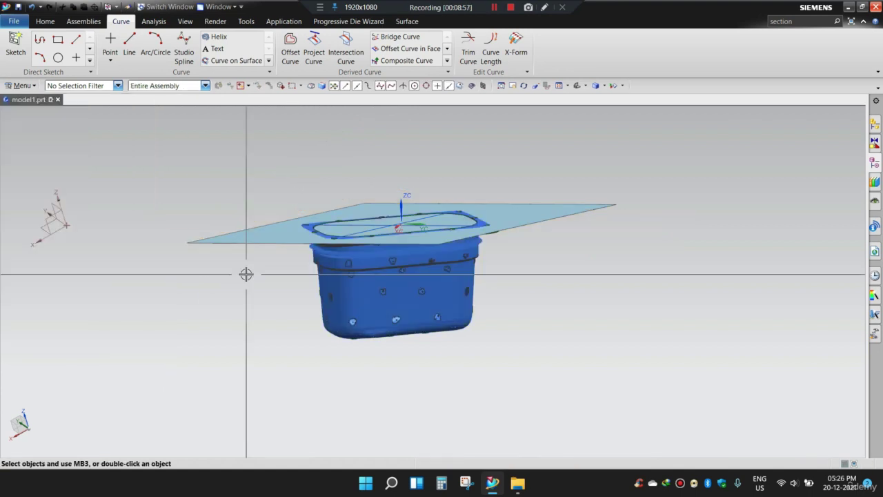
# Step: Inspect the sampled section points around the container's wall just below the flange
pyautogui.scroll(4, 281, 257)
pyautogui.moveTo(366, 251); pyautogui.dragTo(340, 235, button='middle')
pyautogui.scroll(-2, 340, 235)
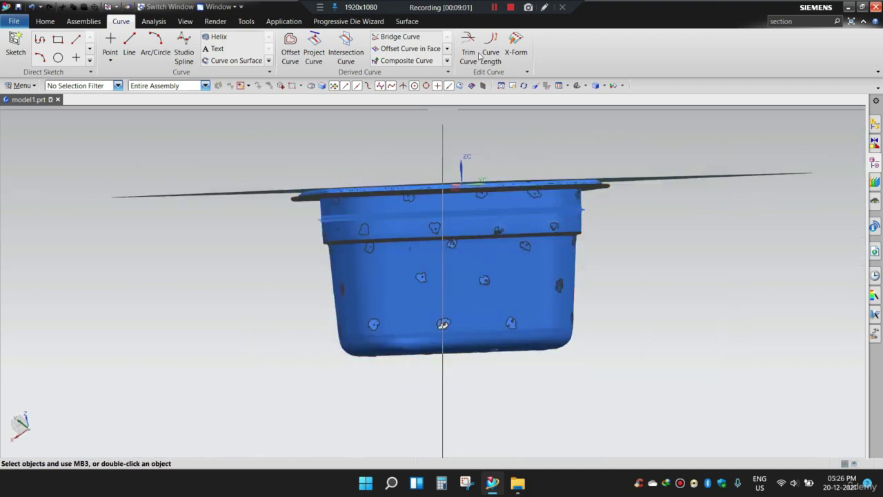
pyautogui.click(545, 7)
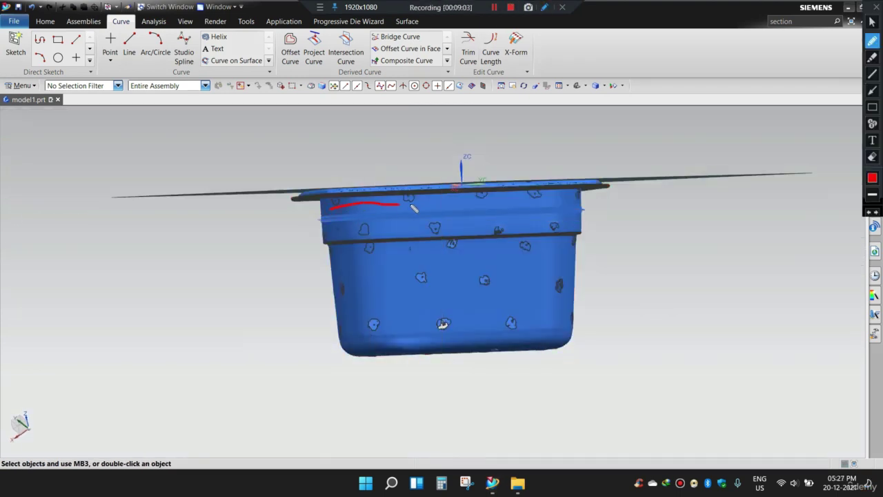
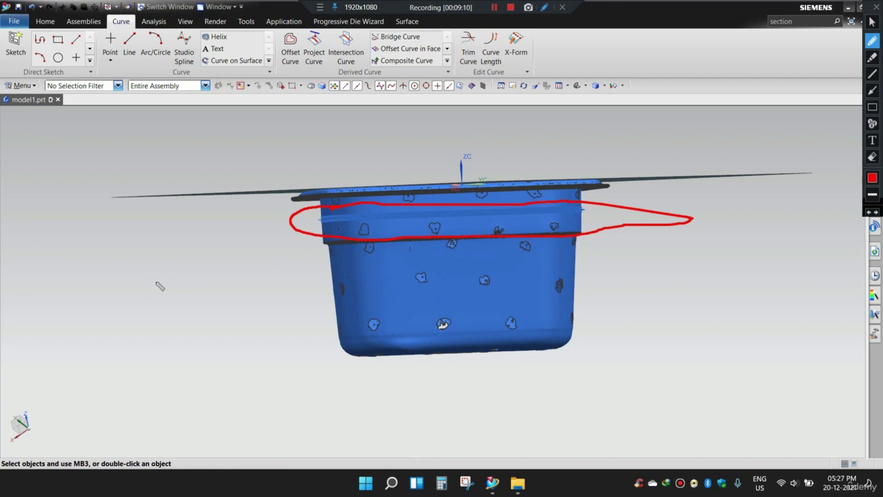
pyautogui.press('Escape')
pyautogui.scroll(-1, 199, 274)
pyautogui.moveTo(199, 275); pyautogui.dragTo(209, 286, button='middle')
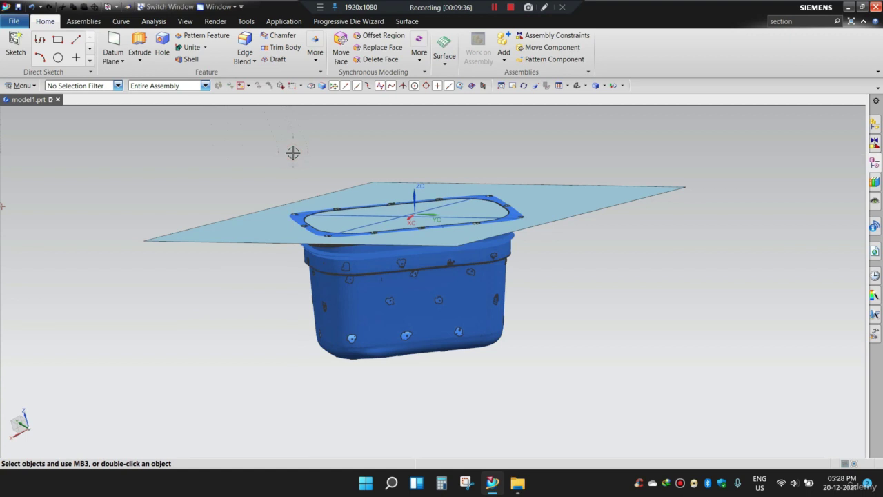
# Step: Set the view to the WCS so the sheet and flange are seen along the Z axis, with the whole flange in view
pyautogui.moveTo(292, 152); pyautogui.dragTo(269, 172, button='middle')
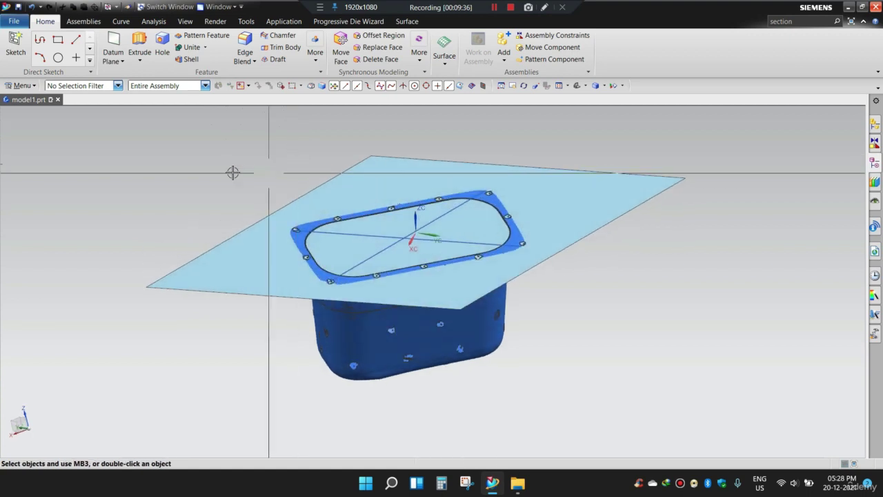
pyautogui.keyDown('shift'); pyautogui.moveTo(168, 152); pyautogui.dragTo(178, 158, button='middle'); pyautogui.keyUp('shift')
pyautogui.click(21, 86)
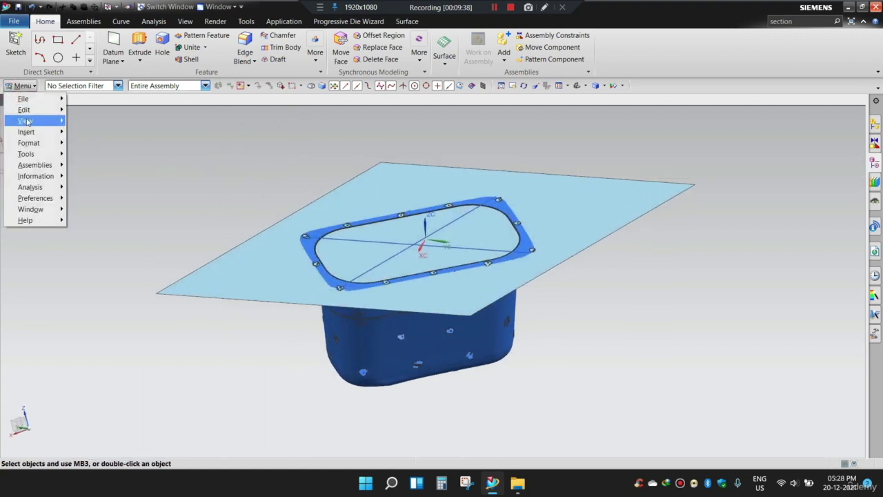
pyautogui.moveTo(31, 121)
pyautogui.moveTo(148, 121)
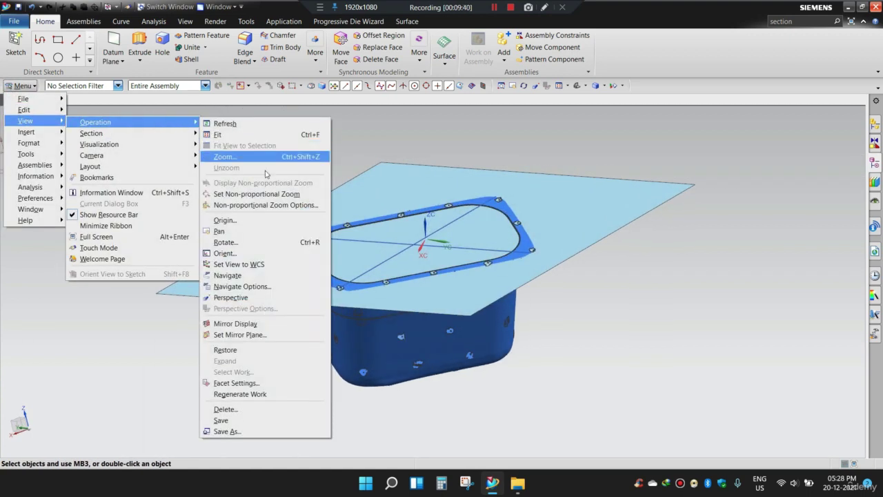
pyautogui.click(246, 268)
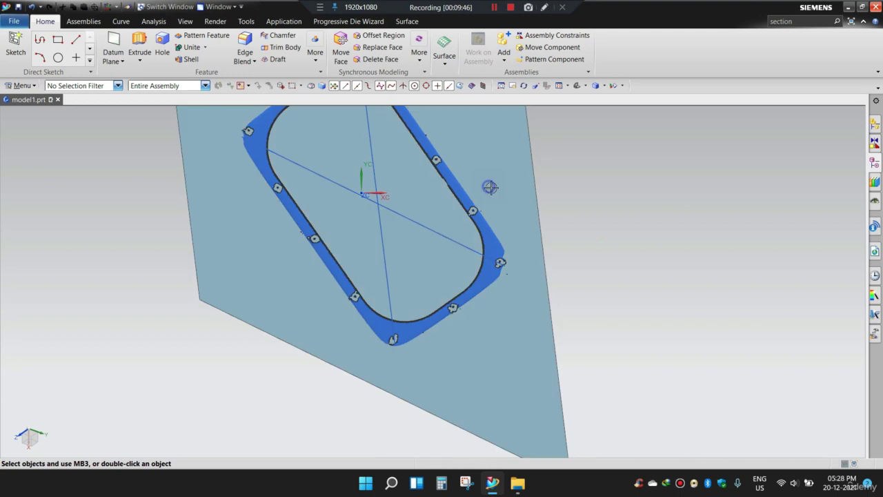
pyautogui.keyDown('shift'); pyautogui.moveTo(502, 193); pyautogui.dragTo(513, 265, button='middle'); pyautogui.keyUp('shift')
pyautogui.keyDown('shift'); pyautogui.moveTo(573, 213); pyautogui.dragTo(572, 231, button='middle'); pyautogui.keyUp('shift')
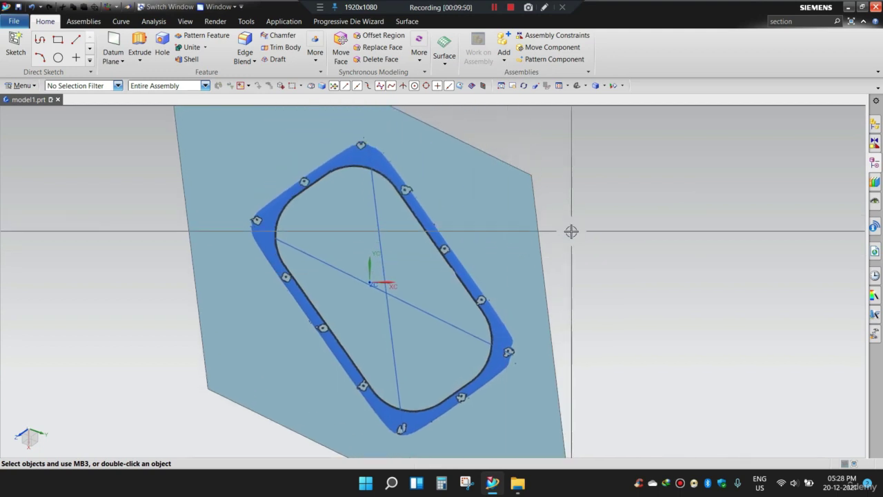
pyautogui.scroll(-3, 515, 223)
pyautogui.scroll(2, 515, 222)
pyautogui.keyDown('shift'); pyautogui.moveTo(567, 205); pyautogui.dragTo(563, 219, button='middle'); pyautogui.keyUp('shift')
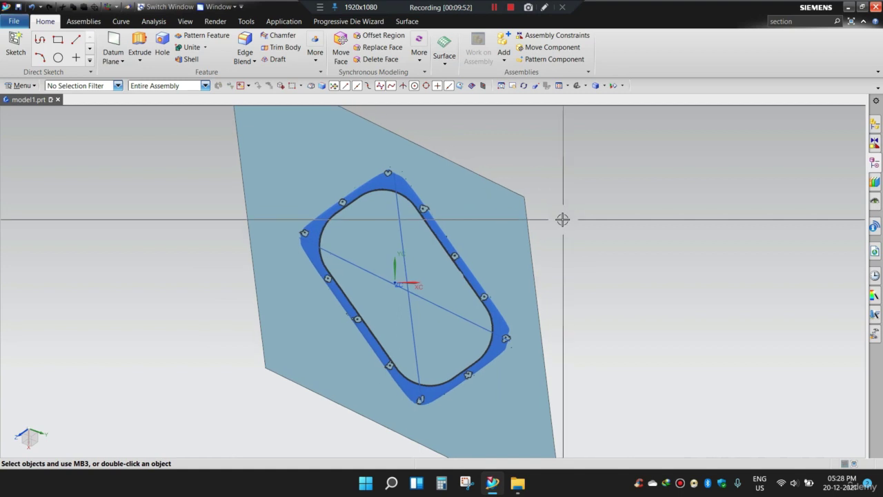
# Step: Hide the flat reference sheet together with the two diagonal lines crossing the flange
pyautogui.hotkey('ctrl', 'b')
pyautogui.click(408, 213)
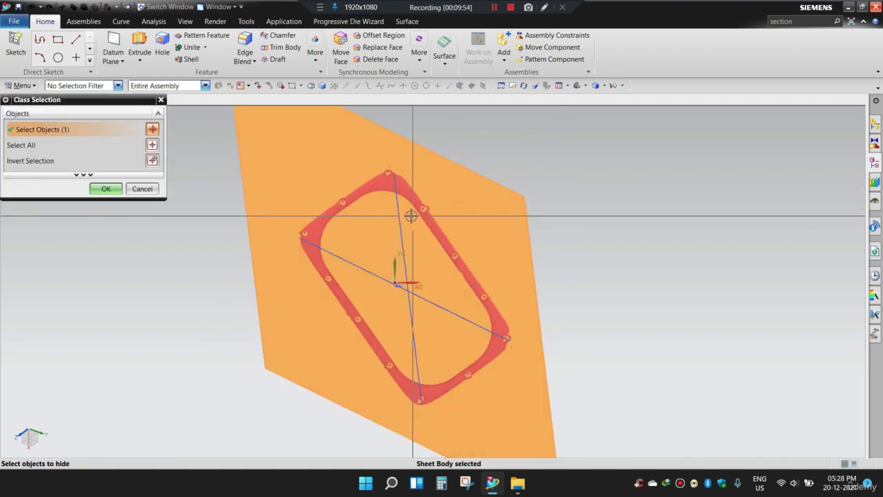
pyautogui.click(400, 216)
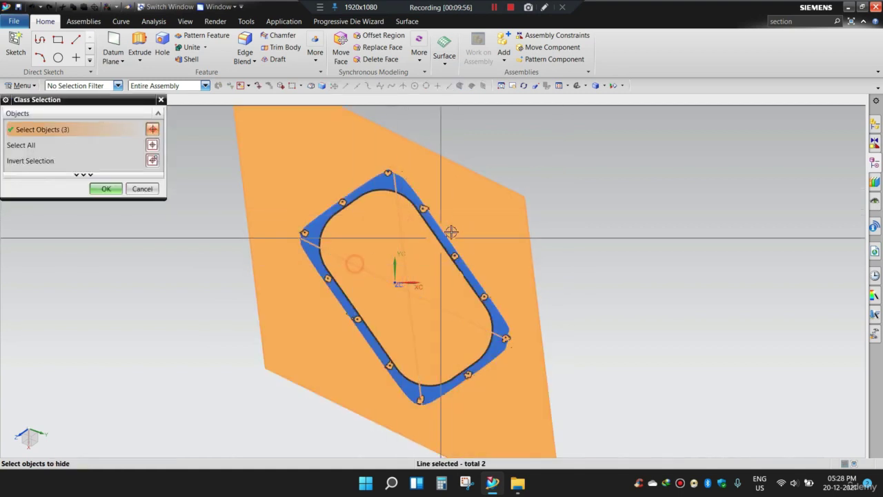
pyautogui.middleClick(460, 226)
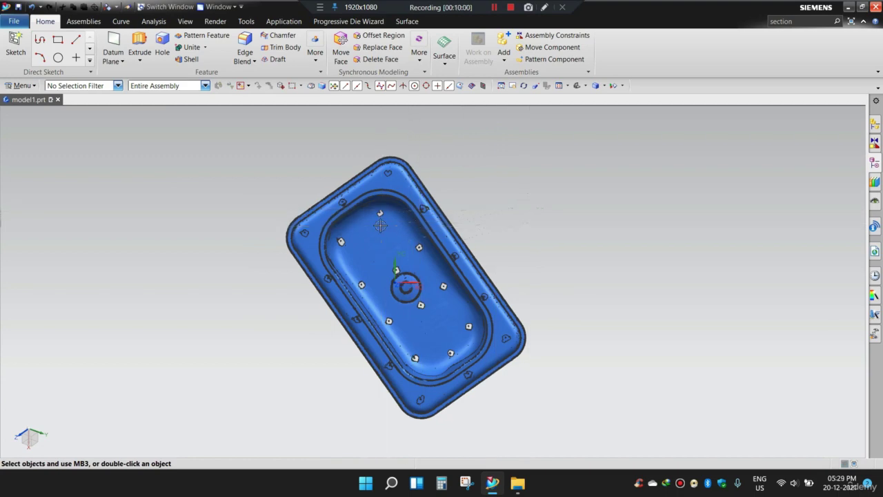
# Step: Hide the container's facet body, leaving the sampled section points displayed
pyautogui.scroll(2, 455, 214)
pyautogui.rightClick(367, 194)
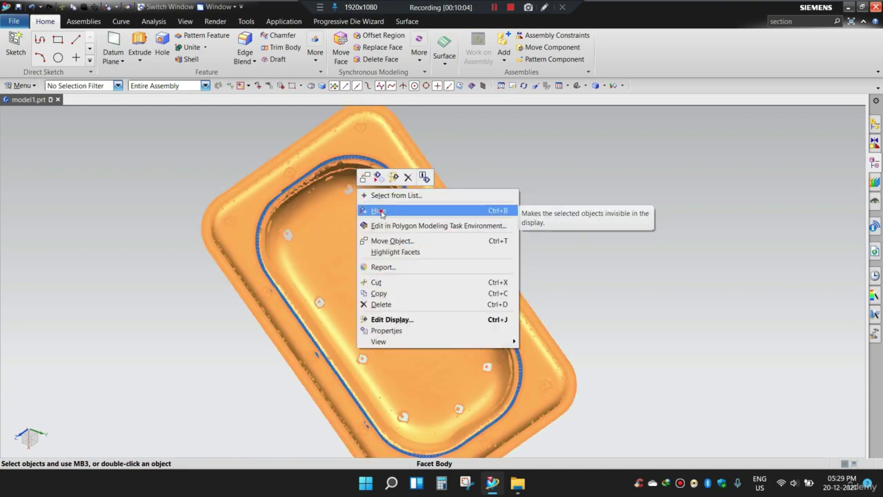
pyautogui.click(376, 210)
pyautogui.scroll(5, 445, 192)
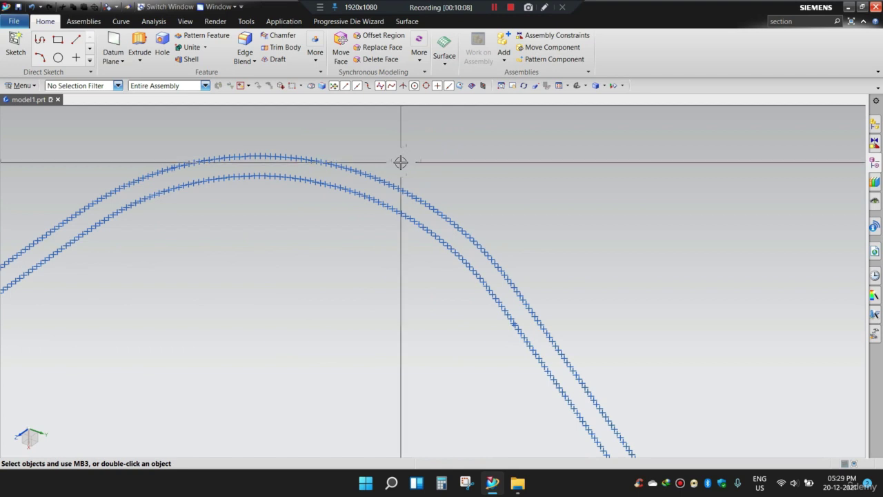
pyautogui.scroll(-5, 400, 161)
pyautogui.scroll(6, 420, 198)
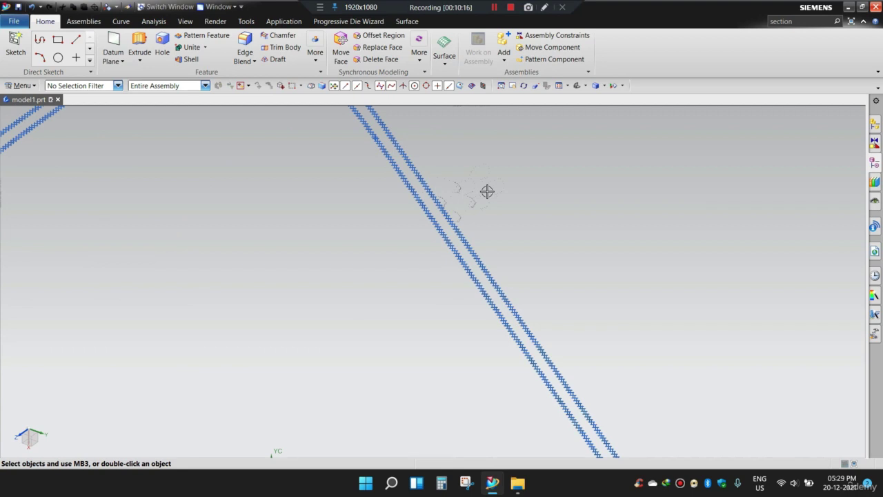
pyautogui.click(545, 7)
pyautogui.moveTo(426, 176); pyautogui.dragTo(508, 302)
pyautogui.moveTo(413, 205); pyautogui.dragTo(482, 329)
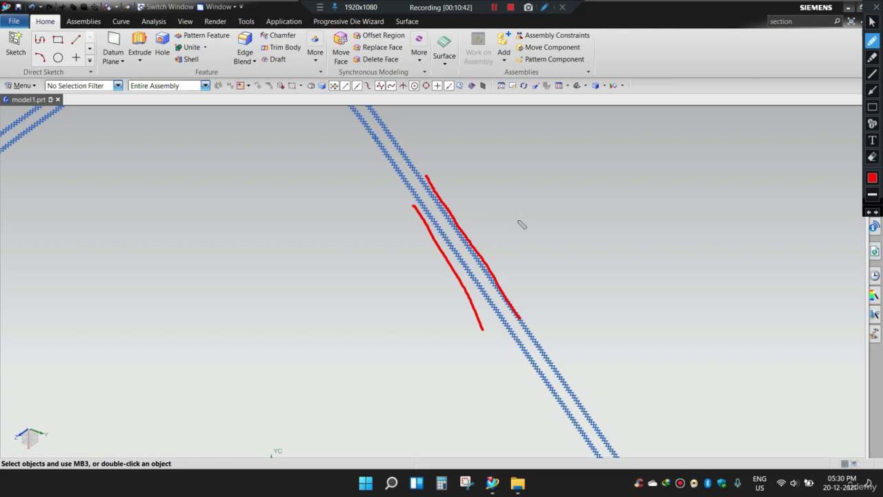
pyautogui.moveTo(420, 161); pyautogui.dragTo(493, 148)
pyautogui.press('Escape')
# Step: Start a line at the outer-row section point where the long straight side meets the upper corner arc
pyautogui.scroll(-8, 471, 187)
pyautogui.scroll(5, 471, 187)
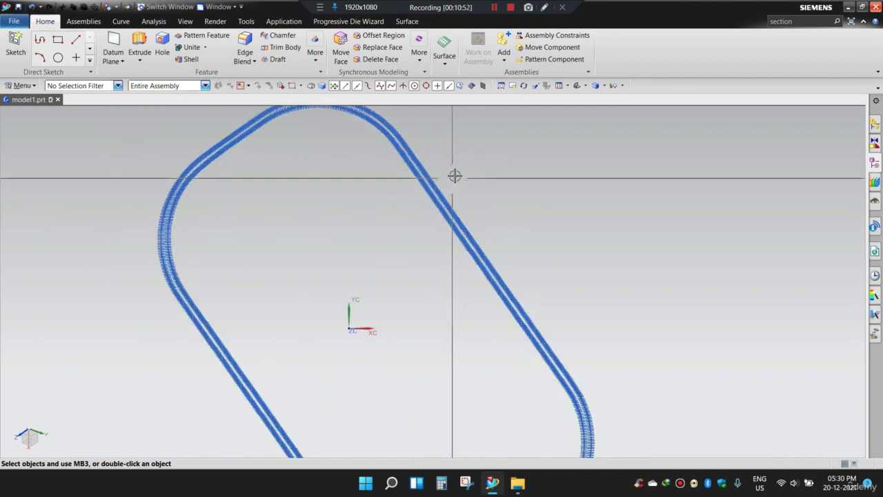
pyautogui.keyDown('shift'); pyautogui.moveTo(456, 175); pyautogui.dragTo(441, 187, button='middle'); pyautogui.keyUp('shift')
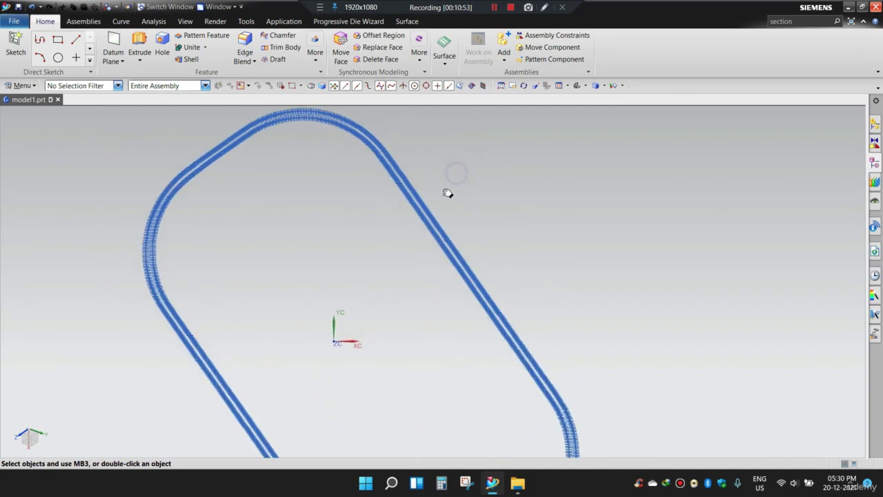
pyautogui.click(123, 22)
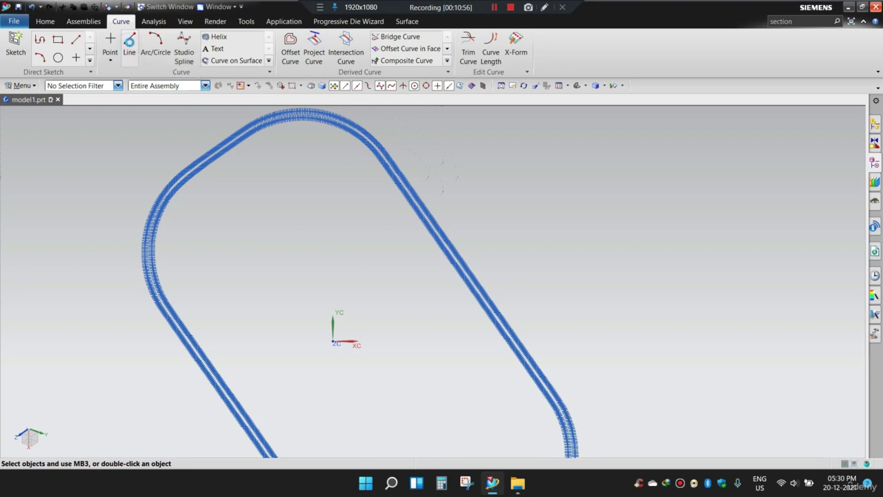
pyautogui.click(129, 44)
pyautogui.scroll(-5, 325, 129)
pyautogui.scroll(6, 386, 142)
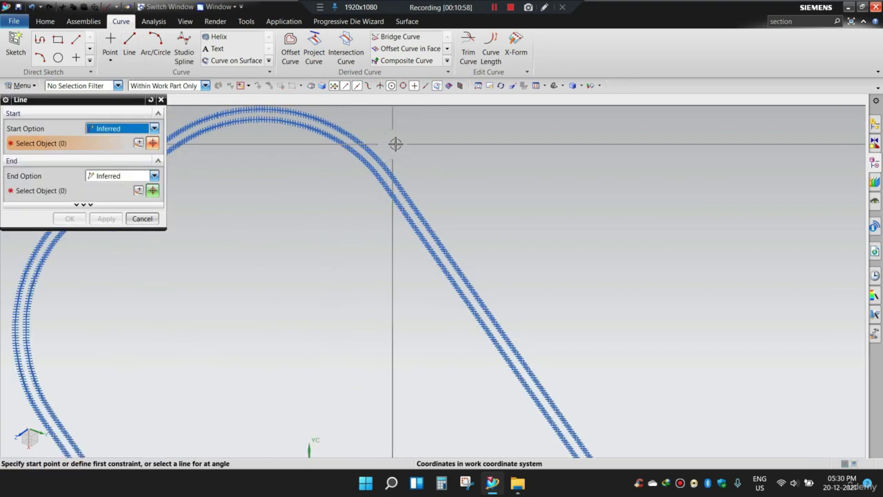
pyautogui.scroll(2, 398, 144)
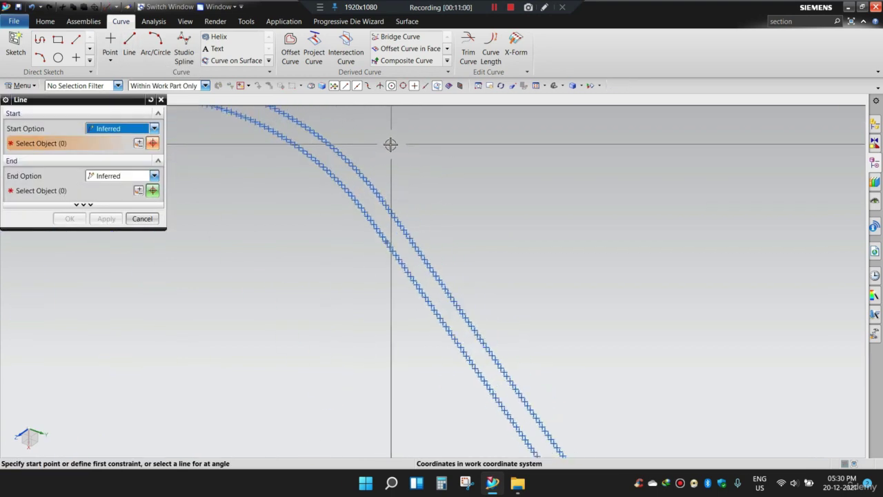
pyautogui.scroll(-5, 384, 177)
pyautogui.scroll(4, 373, 165)
pyautogui.keyDown('shift'); pyautogui.moveTo(361, 143); pyautogui.dragTo(337, 170, button='middle'); pyautogui.keyUp('shift')
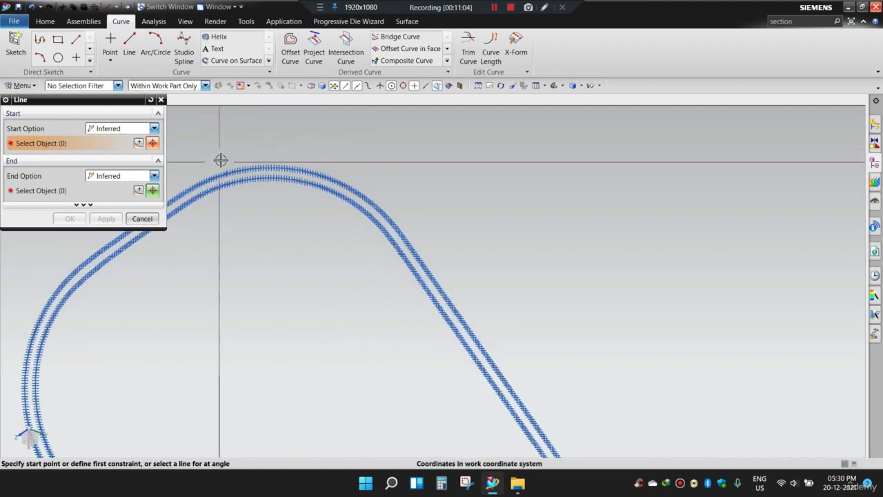
pyautogui.scroll(2, 407, 204)
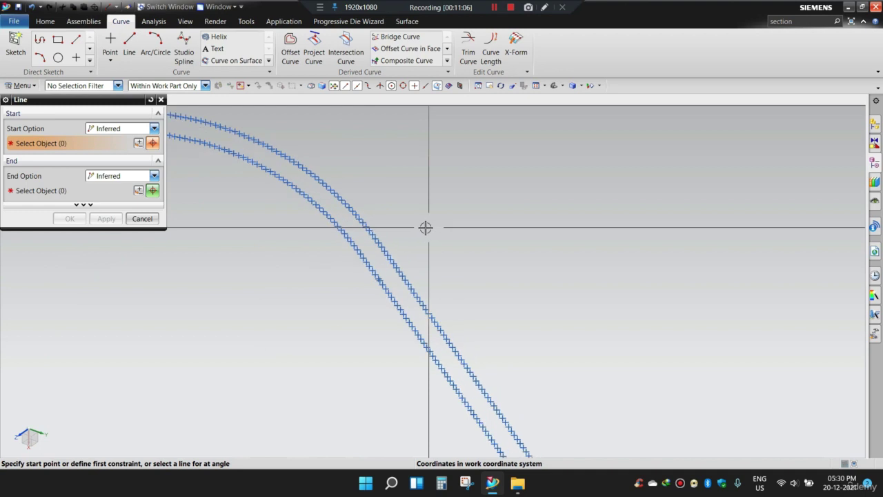
pyautogui.click(369, 232)
# Step: End the line at the outer-row section point where the same long side meets the lower corner, and create it
pyautogui.scroll(-4, 380, 176)
pyautogui.scroll(6, 448, 273)
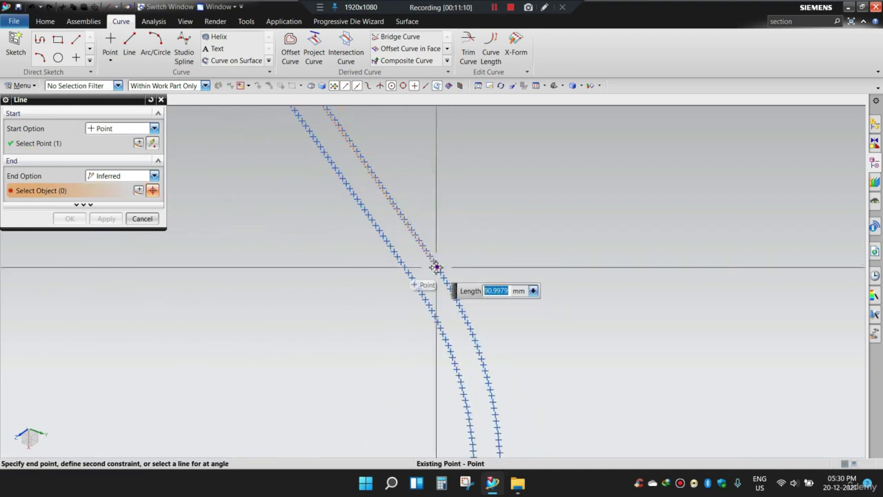
pyautogui.click(436, 267)
pyautogui.scroll(-5, 441, 266)
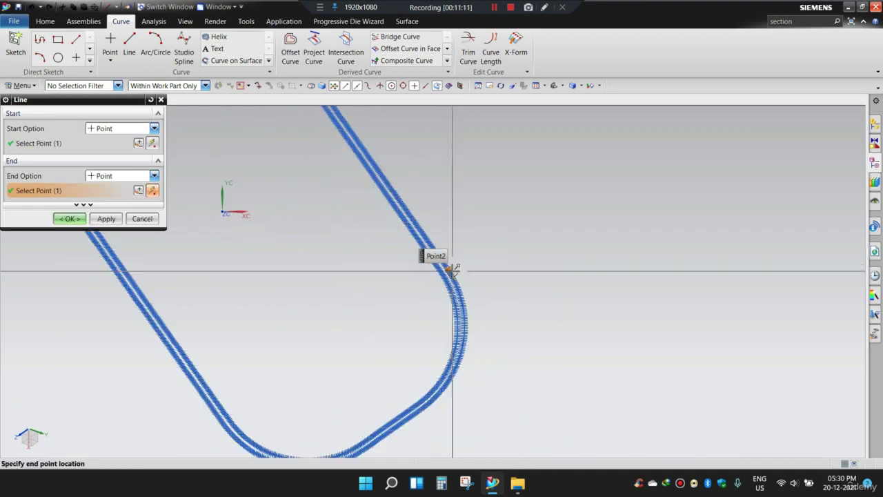
pyautogui.click(74, 218)
# Step: Edit the new line and extend its start beyond the upper corner to a start limit of about -23
pyautogui.scroll(10, 352, 138)
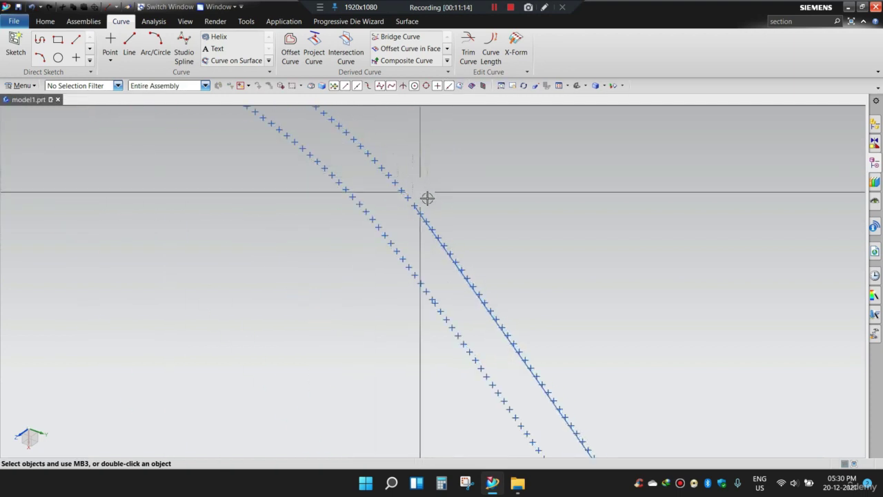
pyautogui.doubleClick(408, 230)
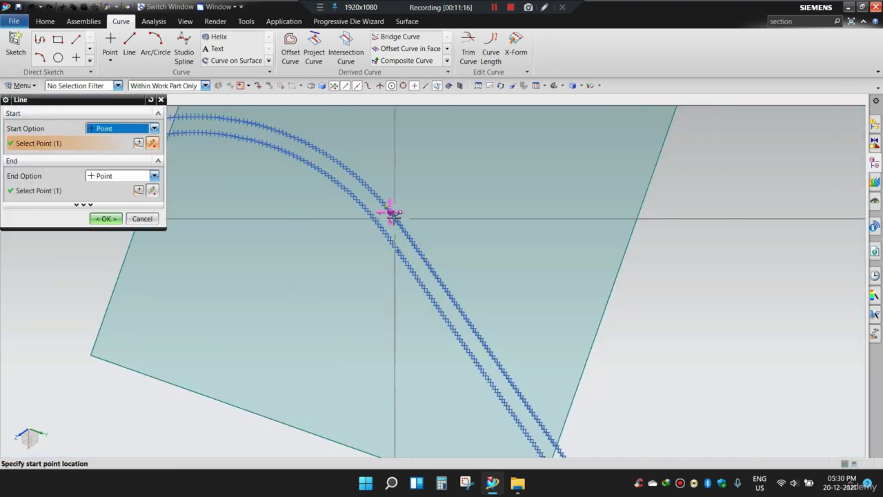
pyautogui.scroll(-3, 387, 207)
pyautogui.moveTo(391, 202); pyautogui.dragTo(380, 183)
pyautogui.keyDown('shift'); pyautogui.moveTo(329, 158); pyautogui.dragTo(329, 172, button='middle'); pyautogui.keyUp('shift')
pyautogui.moveTo(341, 156); pyautogui.dragTo(313, 116)
# Step: Extend the line's other end beyond the lower corner to an end limit of about 121.5 and accept the edit
pyautogui.scroll(-4, 448, 205)
pyautogui.scroll(5, 520, 345)
pyautogui.scroll(-5, 477, 291)
pyautogui.scroll(5, 473, 276)
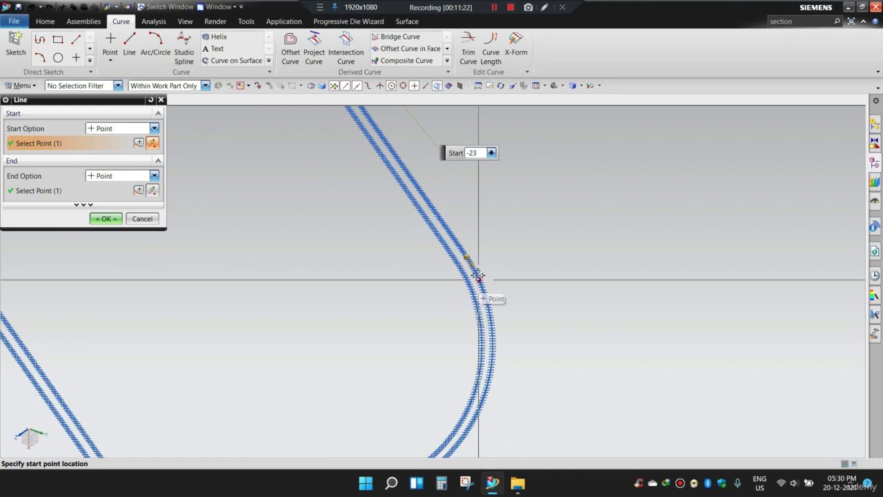
pyautogui.moveTo(473, 267); pyautogui.dragTo(573, 386)
pyautogui.scroll(-3, 446, 289)
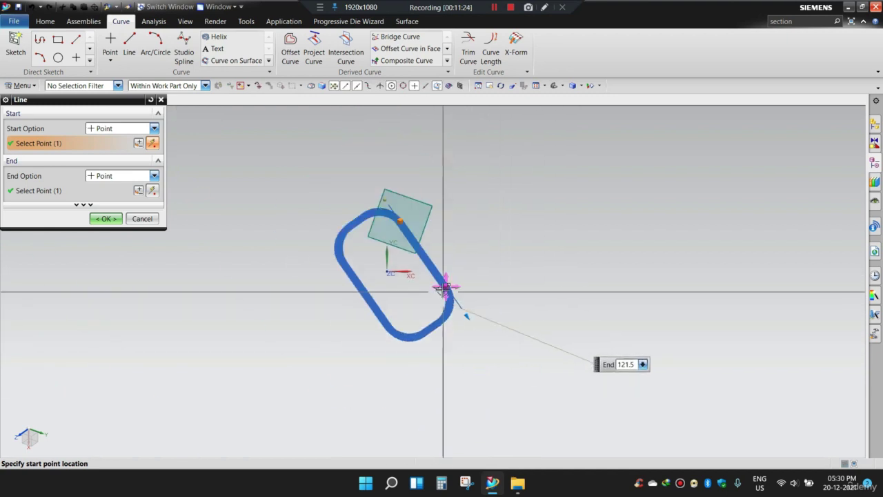
pyautogui.scroll(3, 424, 192)
pyautogui.click(105, 218)
pyautogui.scroll(-3, 385, 177)
pyautogui.scroll(3, 437, 205)
pyautogui.scroll(-1, 429, 189)
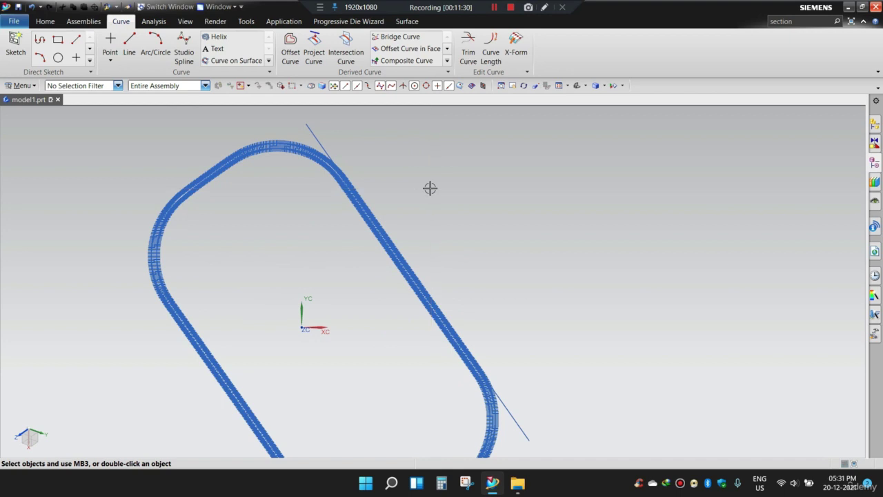
# Step: Begin a Line Point-Perpendicular at the lower endpoint of the extended side line
pyautogui.scroll(-2, 430, 188)
pyautogui.scroll(1, 425, 193)
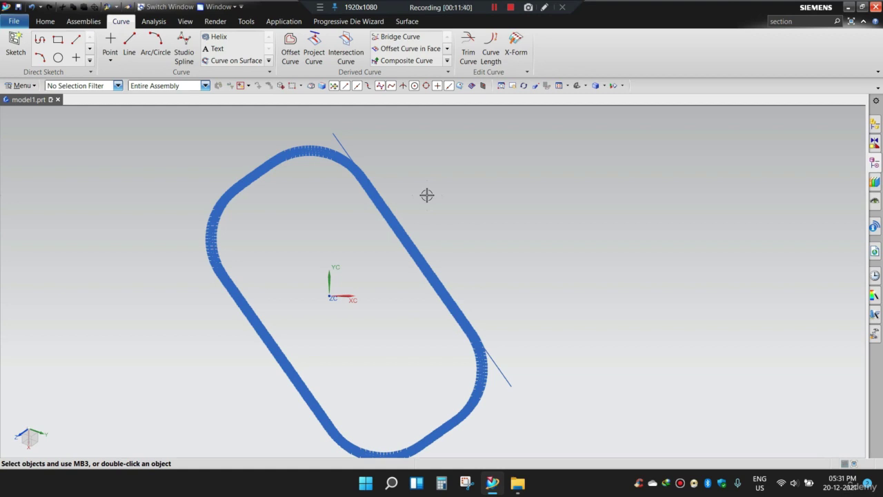
pyautogui.keyDown('shift'); pyautogui.moveTo(449, 239); pyautogui.dragTo(462, 222, button='middle'); pyautogui.keyUp('shift')
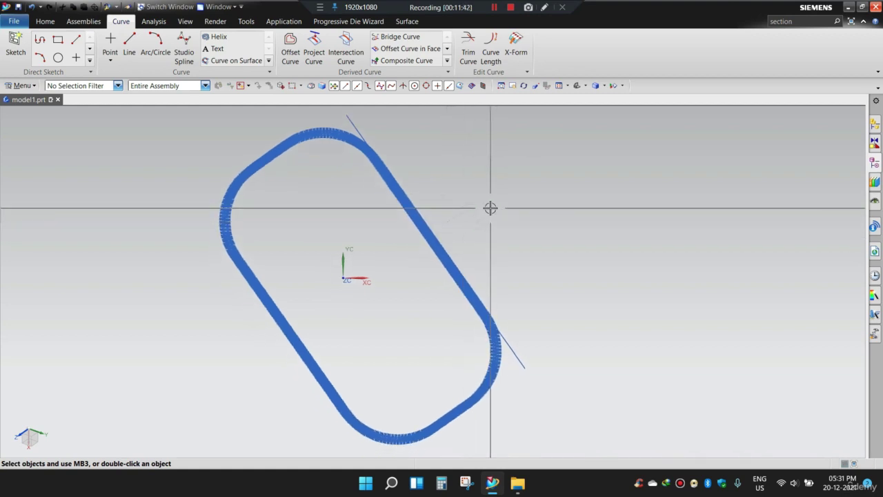
pyautogui.keyDown('shift'); pyautogui.moveTo(444, 180); pyautogui.dragTo(438, 185, button='middle'); pyautogui.keyUp('shift')
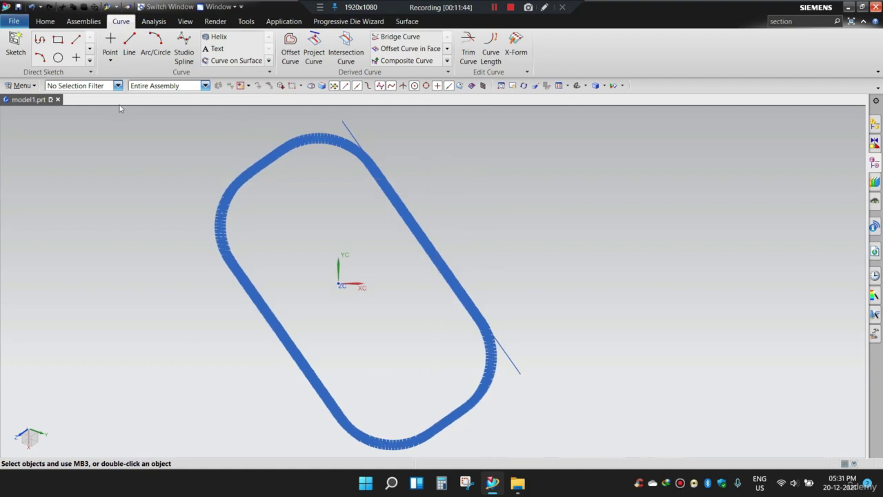
pyautogui.click(21, 86)
pyautogui.moveTo(27, 131)
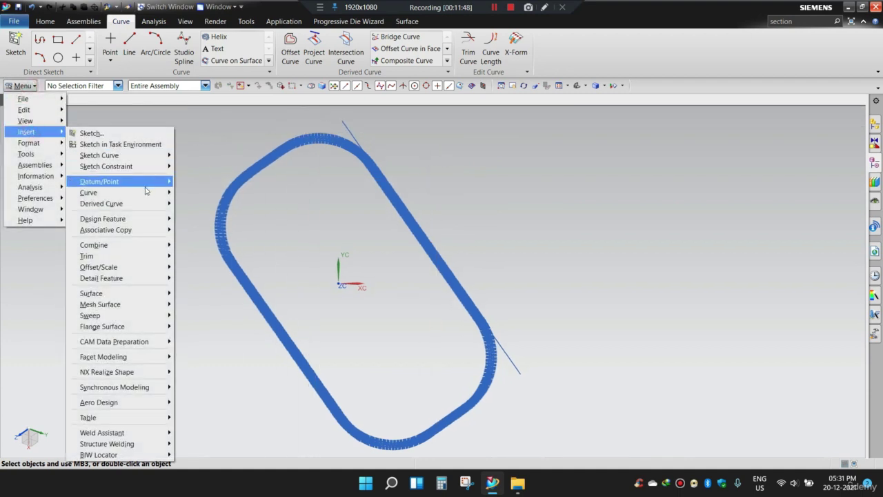
pyautogui.moveTo(97, 193)
pyautogui.moveTo(219, 216)
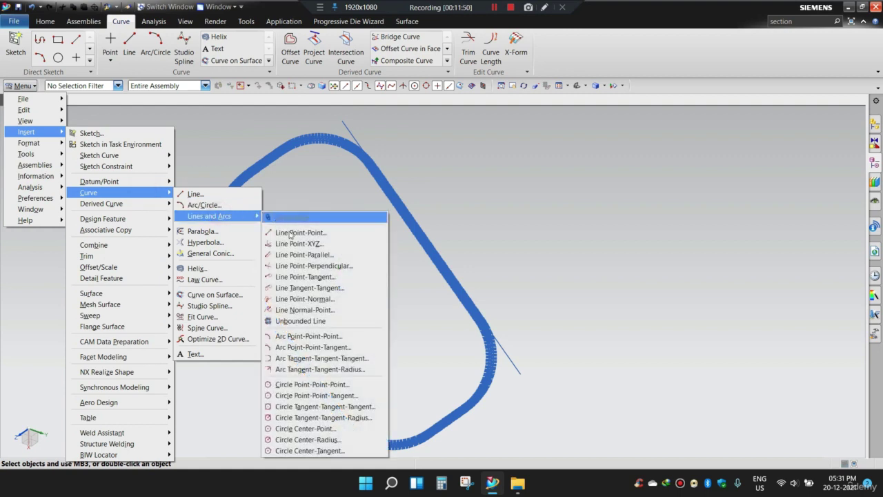
pyautogui.click(306, 266)
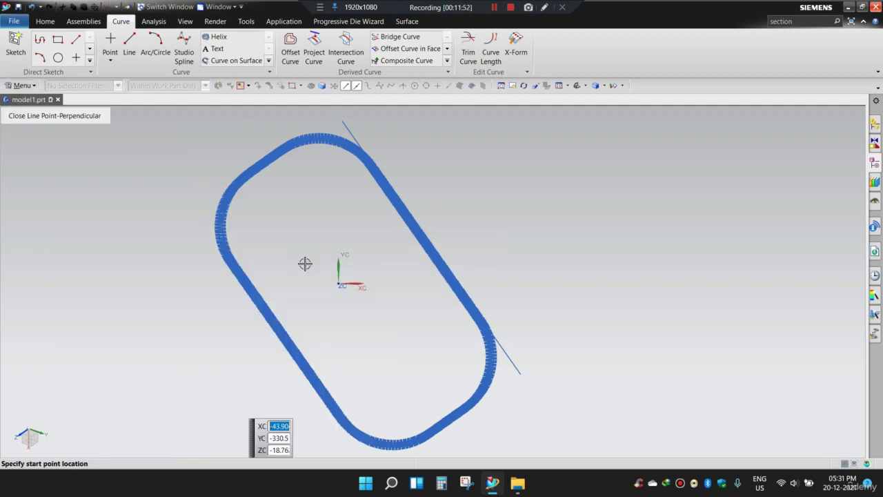
pyautogui.scroll(-2, 509, 229)
pyautogui.scroll(3, 467, 235)
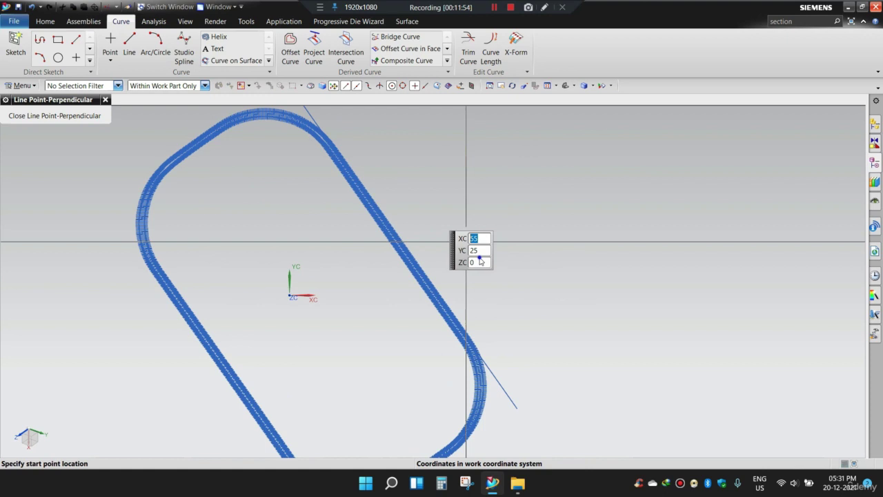
pyautogui.scroll(-2, 483, 207)
pyautogui.scroll(4, 492, 200)
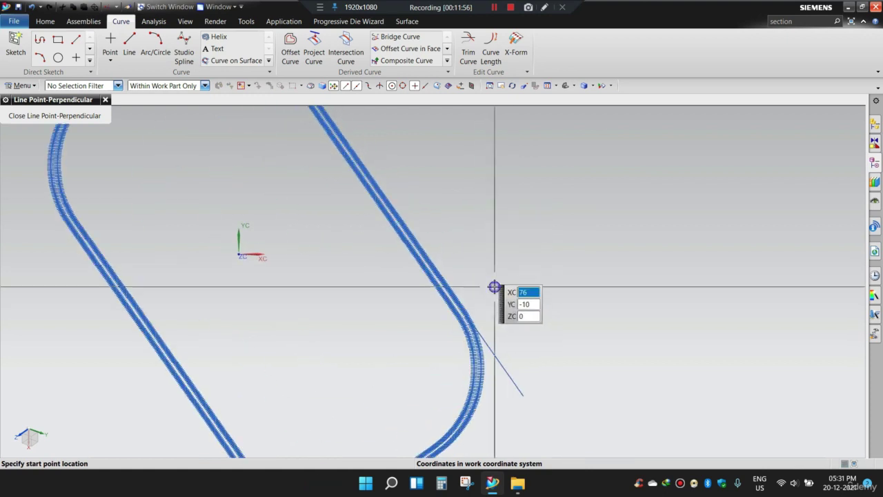
pyautogui.scroll(-2, 522, 316)
pyautogui.scroll(5, 503, 331)
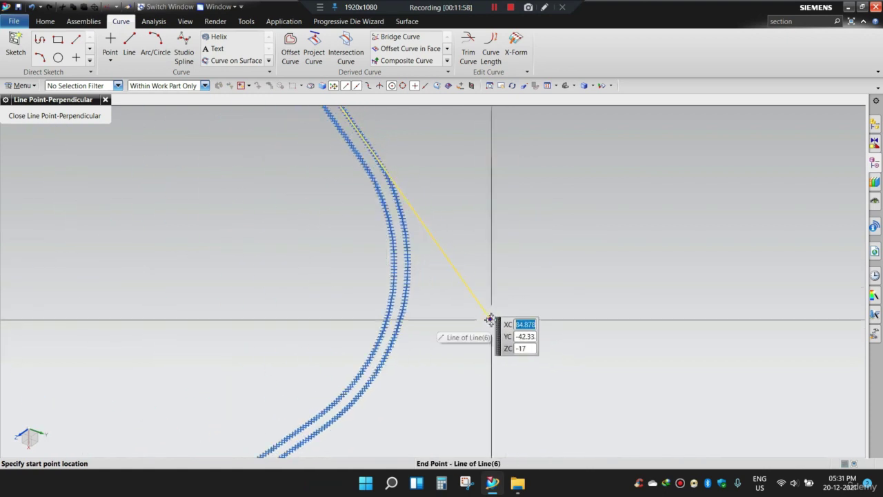
pyautogui.click(489, 318)
# Step: Make the new line perpendicular to the extended side line and create it as a short line pointing outward from the section loop
pyautogui.scroll(-2, 528, 300)
pyautogui.scroll(4, 509, 297)
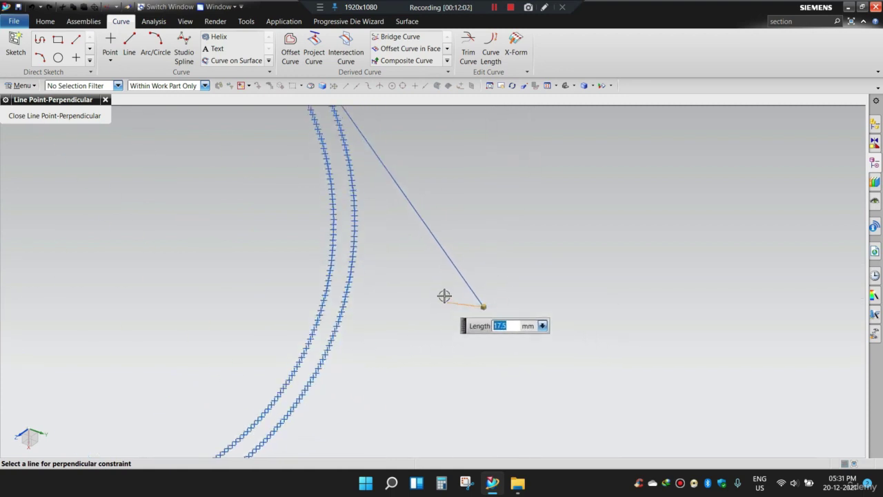
pyautogui.scroll(2, 449, 296)
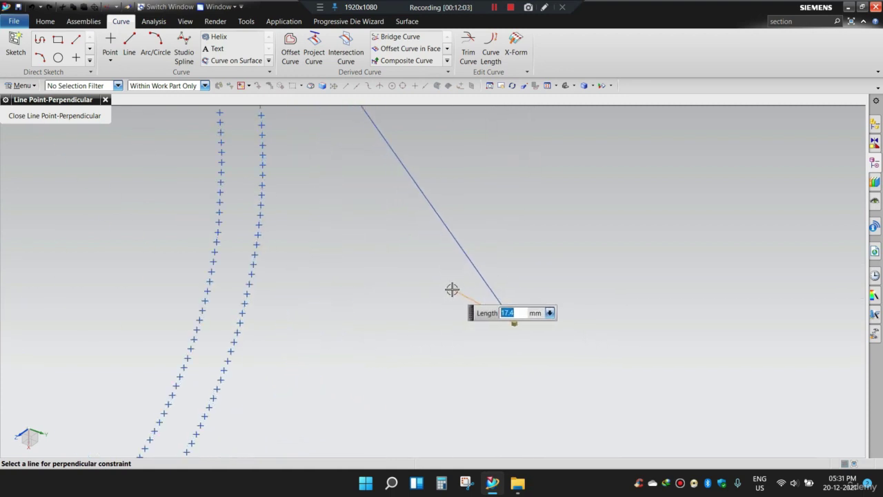
pyautogui.click(459, 249)
pyautogui.scroll(-2, 491, 228)
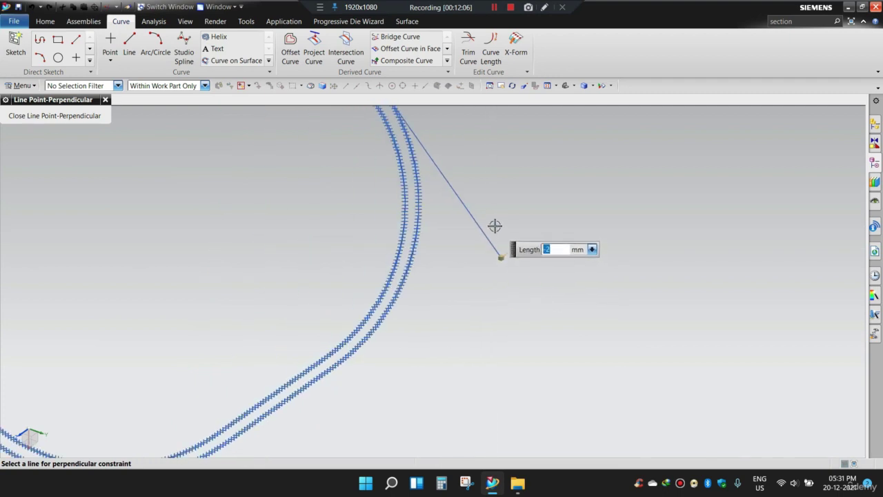
pyautogui.scroll(1, 509, 238)
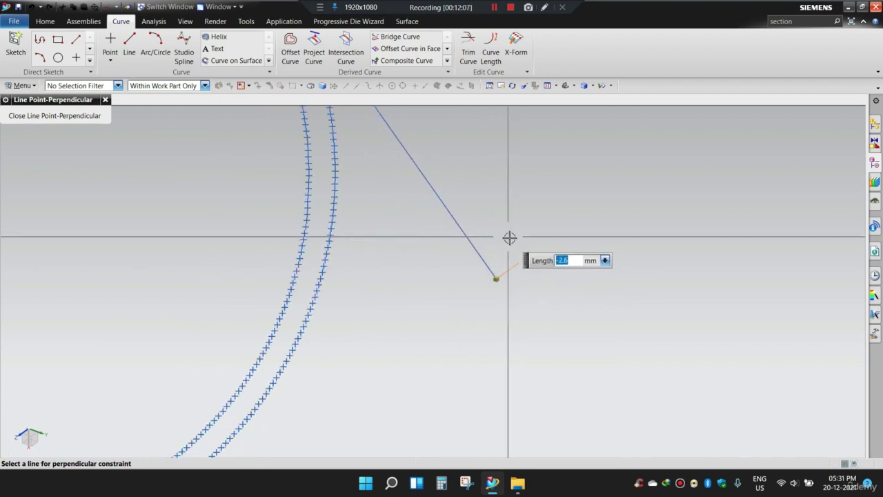
pyautogui.click(581, 183)
pyautogui.scroll(-4, 535, 200)
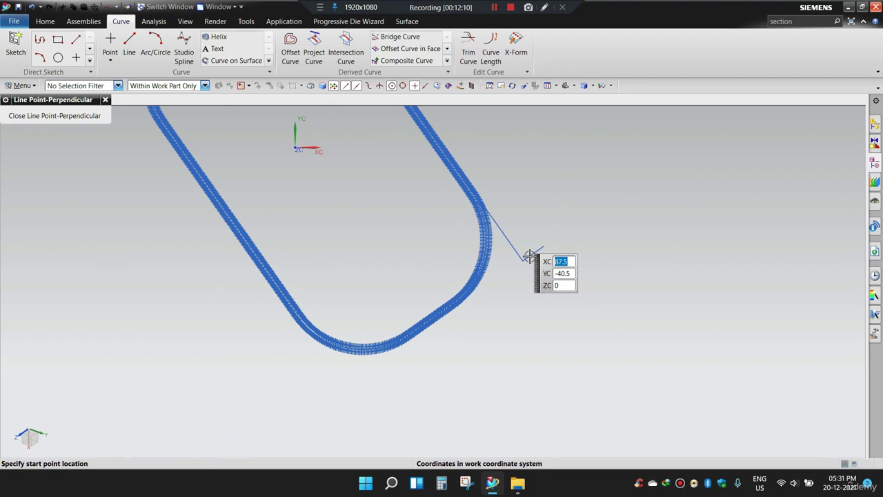
pyautogui.scroll(2, 530, 202)
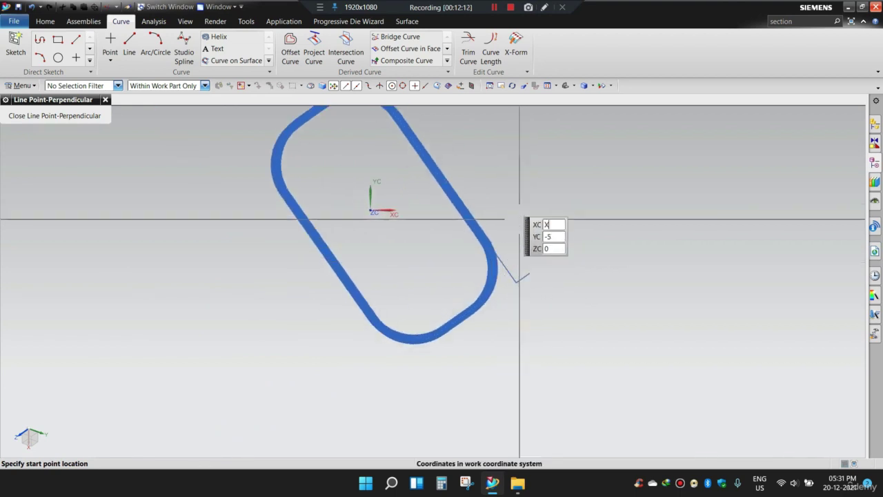
pyautogui.keyDown('shift'); pyautogui.moveTo(495, 187); pyautogui.dragTo(458, 251, button='middle'); pyautogui.keyUp('shift')
pyautogui.click(544, 7)
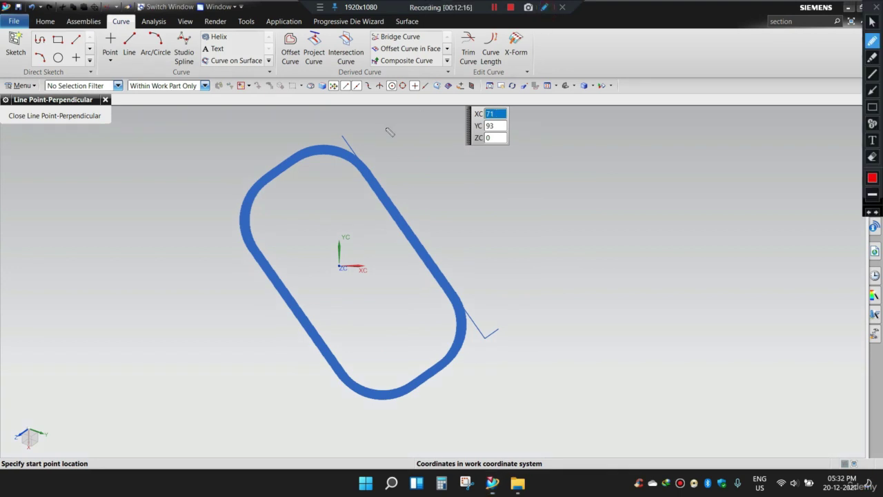
pyautogui.moveTo(356, 135); pyautogui.dragTo(445, 258)
pyautogui.moveTo(332, 137); pyautogui.dragTo(368, 120)
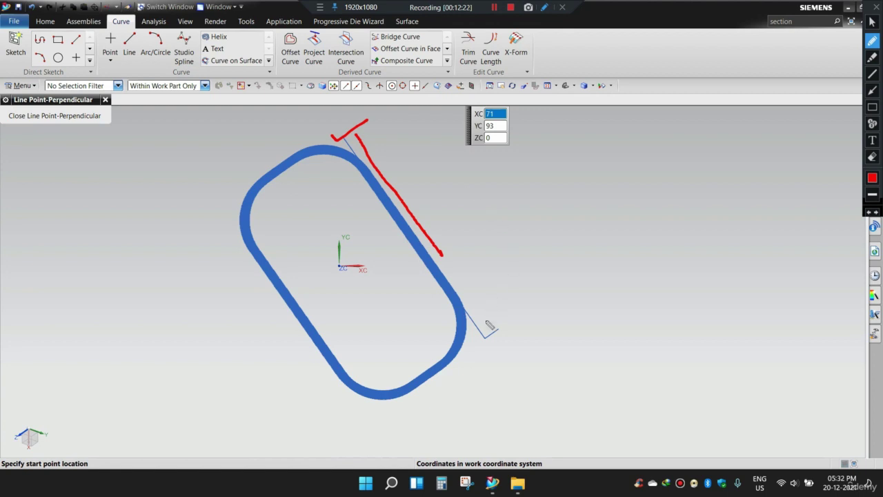
pyautogui.moveTo(485, 350)
pyautogui.mouseDown()
pyautogui.moveTo(512, 335)
pyautogui.moveTo(512, 387)
pyautogui.mouseUp()
pyautogui.moveTo(425, 197)
pyautogui.mouseDown()
pyautogui.moveTo(445, 205)
pyautogui.moveTo(422, 214)
pyautogui.mouseUp()
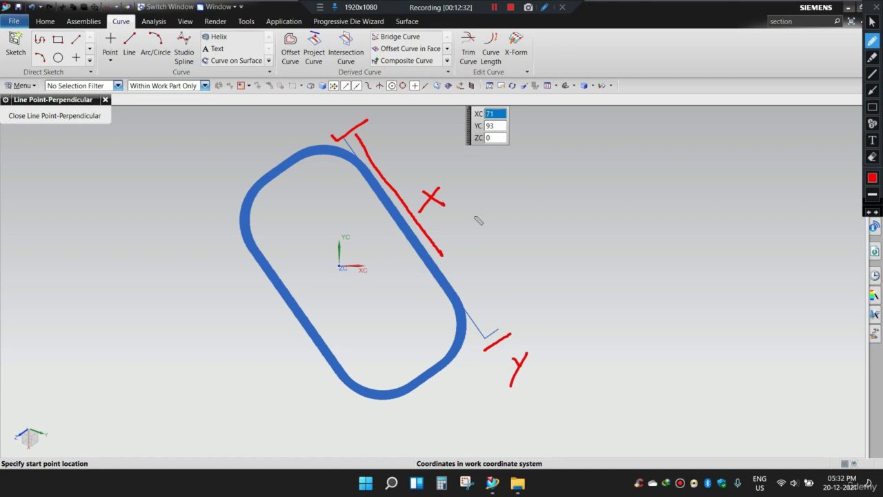
pyautogui.press('Escape')
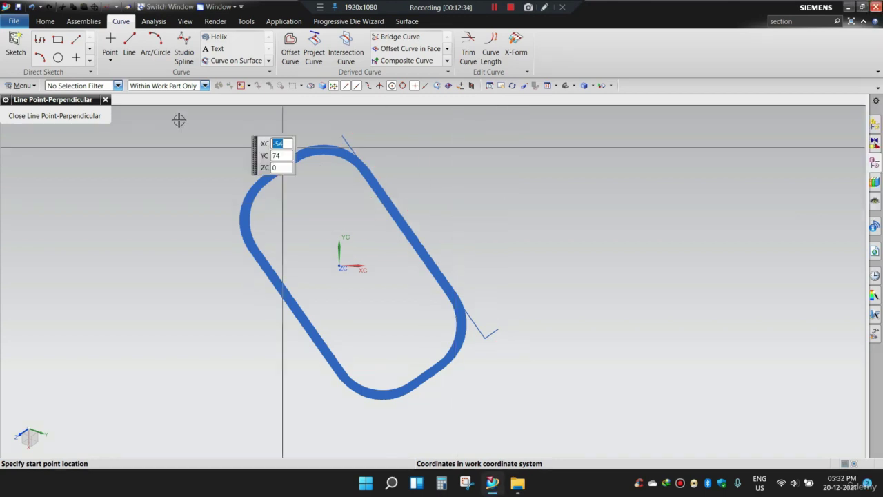
# Step: Start reorienting the WCS using the X-axis, Y-axis method
pyautogui.click(24, 86)
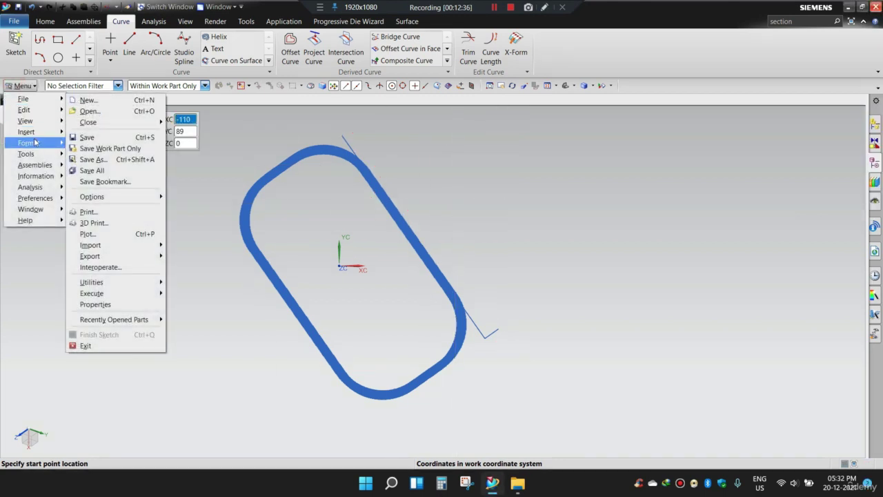
pyautogui.moveTo(38, 142)
pyautogui.moveTo(166, 214)
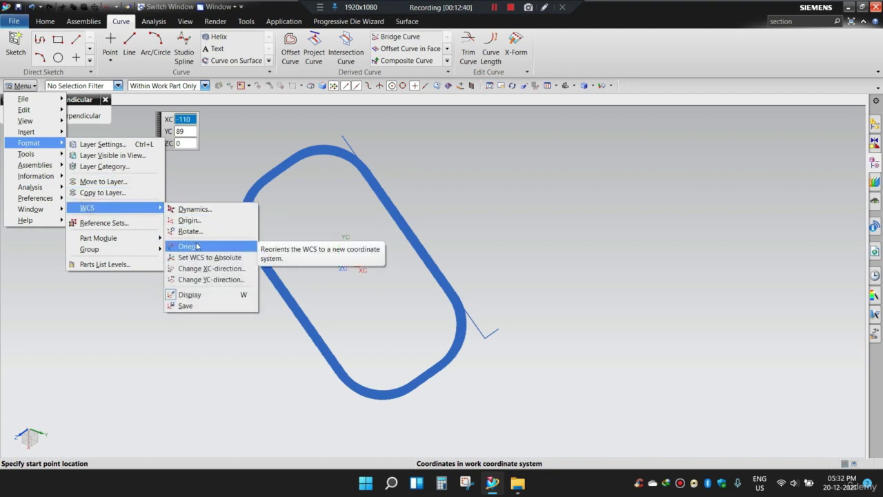
pyautogui.click(196, 245)
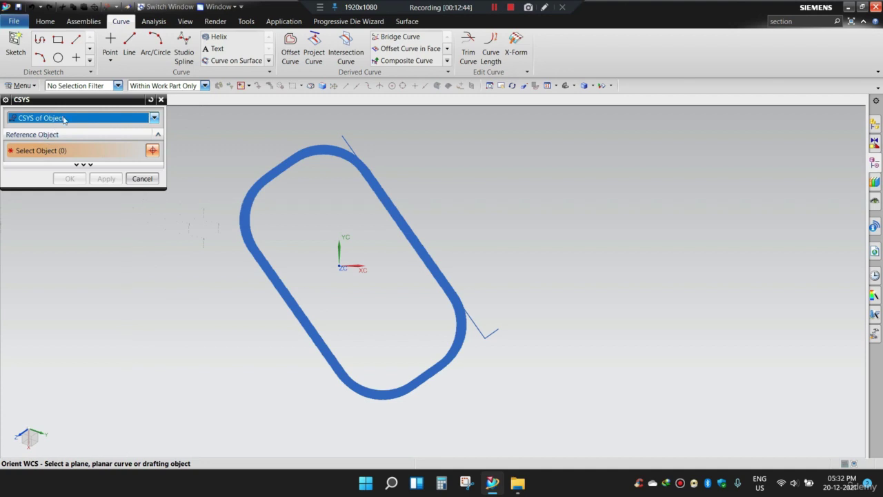
pyautogui.click(63, 118)
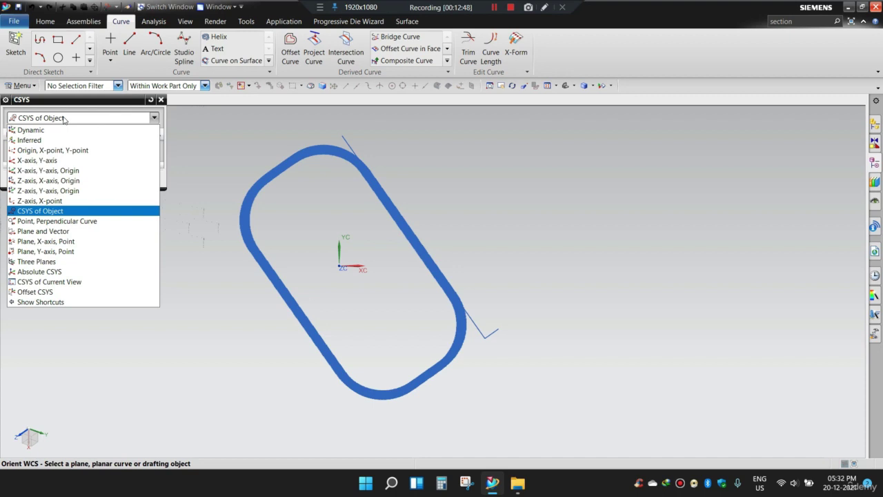
pyautogui.click(52, 162)
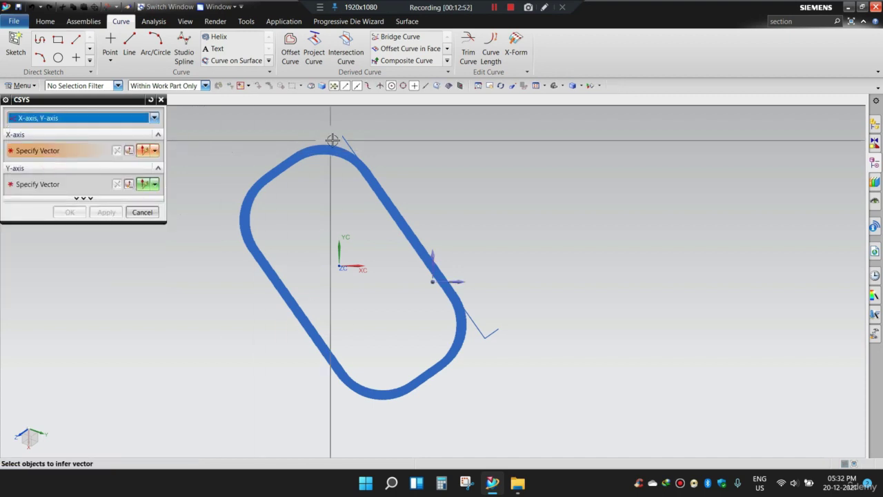
# Step: Define the X-axis from the extended side line and reverse it to point past the section loop's lower corner
pyautogui.scroll(3, 396, 136)
pyautogui.scroll(2, 354, 153)
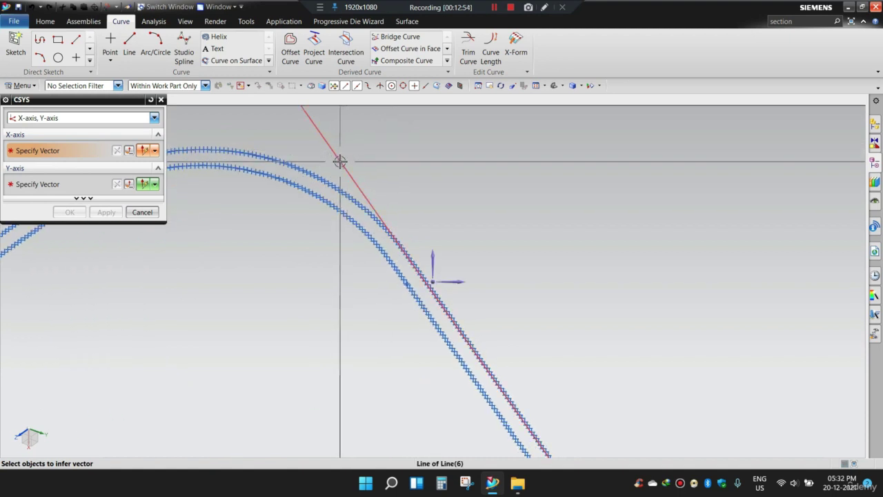
pyautogui.click(339, 161)
pyautogui.scroll(-5, 354, 158)
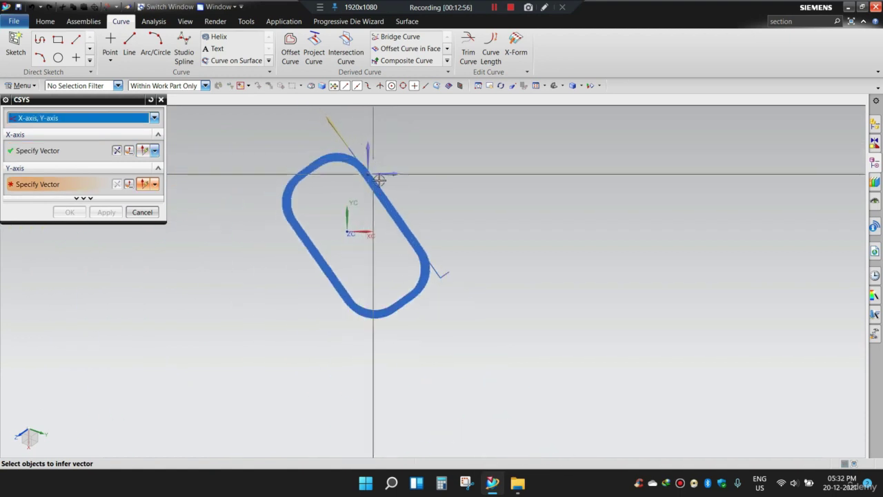
pyautogui.keyDown('shift'); pyautogui.moveTo(422, 201); pyautogui.dragTo(421, 207, button='middle'); pyautogui.keyUp('shift')
pyautogui.keyDown('shift'); pyautogui.moveTo(294, 133); pyautogui.dragTo(290, 152, button='middle'); pyautogui.keyUp('shift')
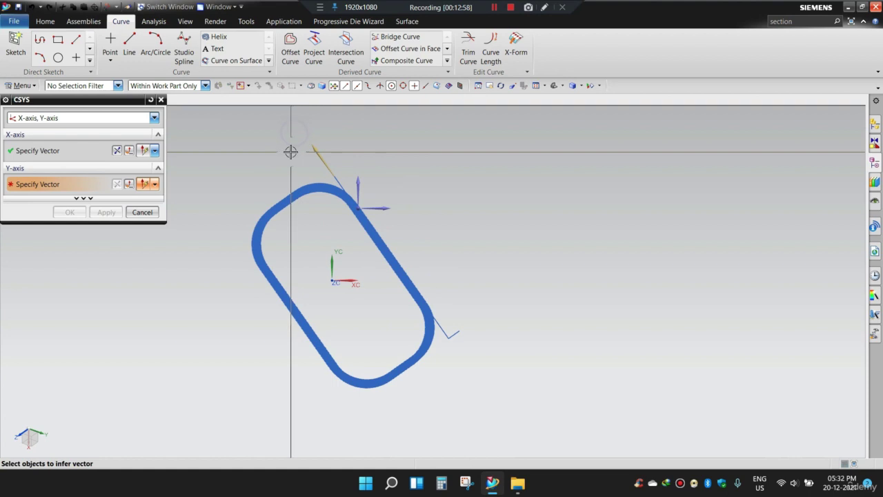
pyautogui.click(117, 151)
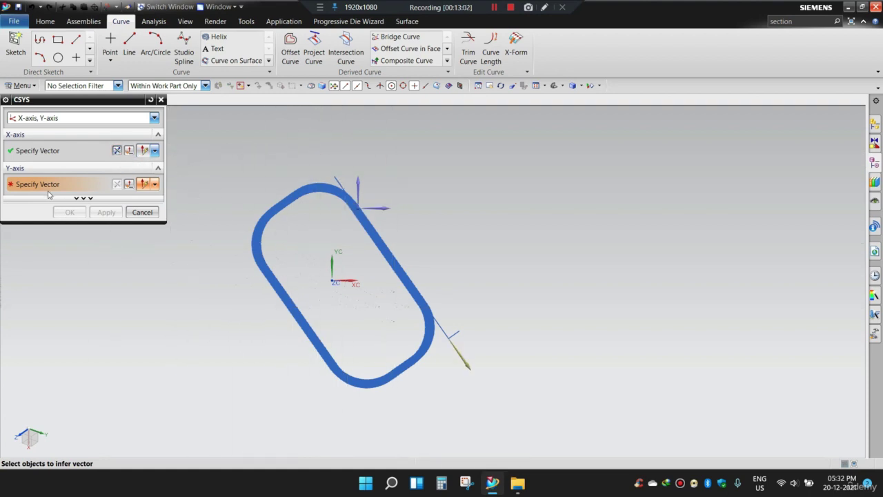
# Step: Define the Y-axis from the short perpendicular line and apply the new WCS orientation
pyautogui.scroll(6, 388, 336)
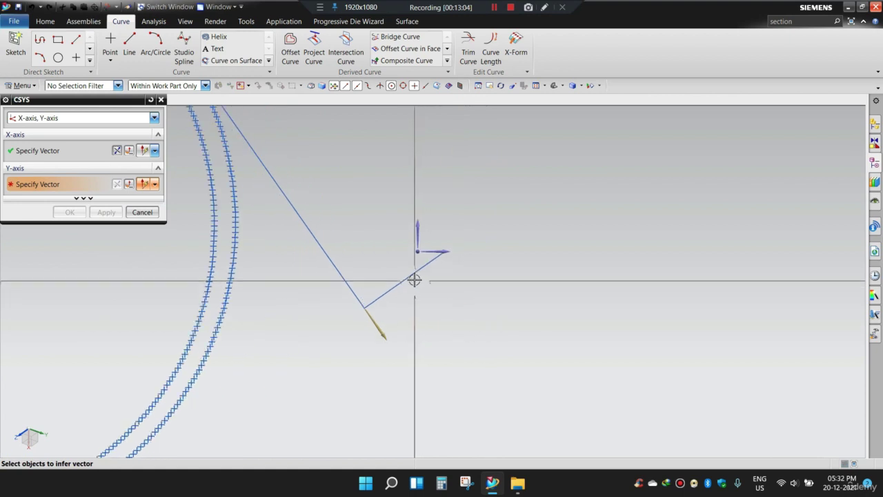
pyautogui.click(414, 275)
pyautogui.scroll(-5, 475, 297)
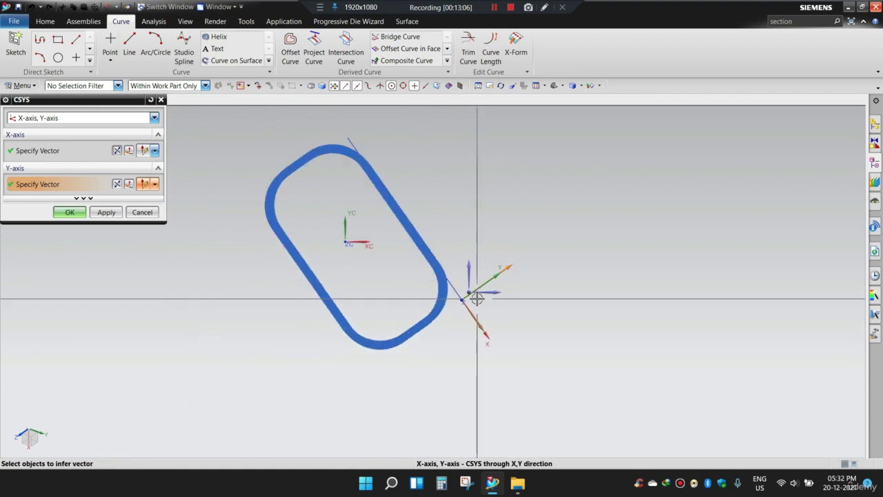
pyautogui.keyDown('shift'); pyautogui.moveTo(474, 216); pyautogui.dragTo(467, 227, button='middle'); pyautogui.keyUp('shift')
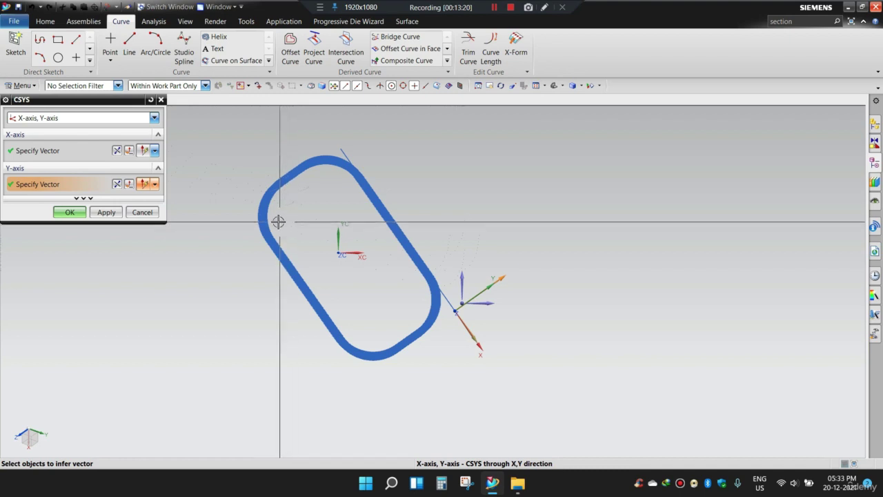
pyautogui.click(71, 211)
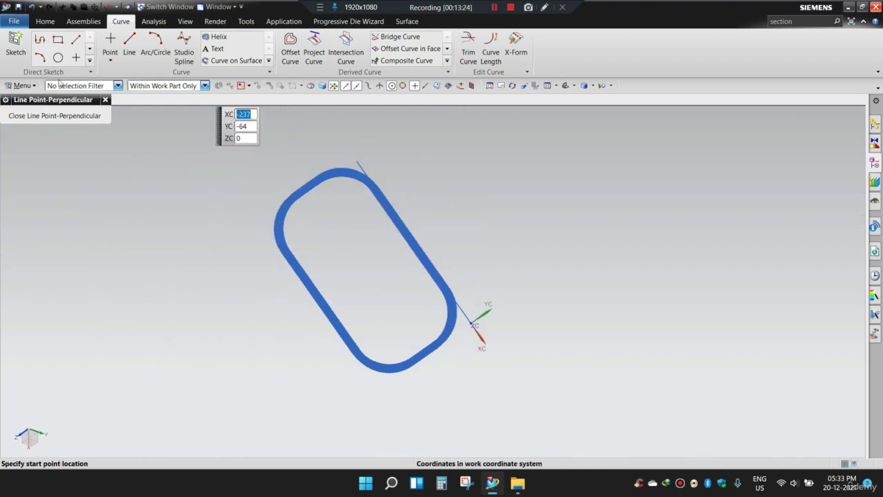
# Step: Orient the view to the new WCS so the section loop's long sides run horizontally
pyautogui.click(21, 87)
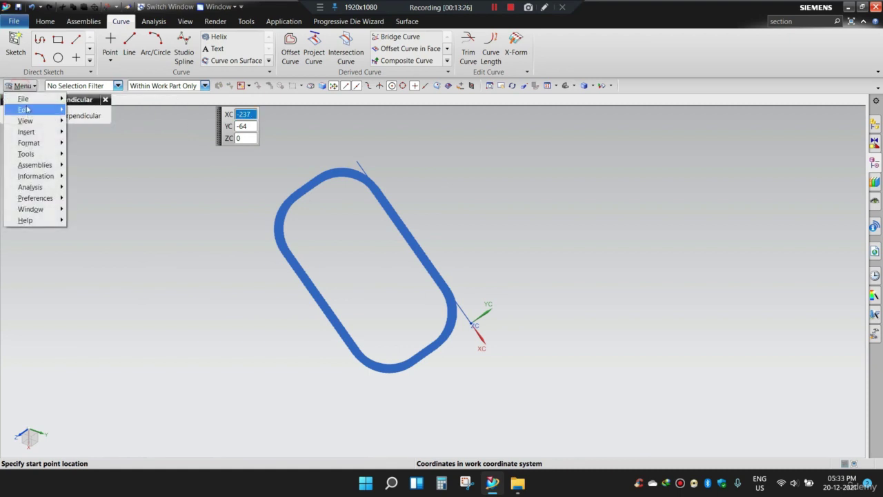
pyautogui.moveTo(28, 121)
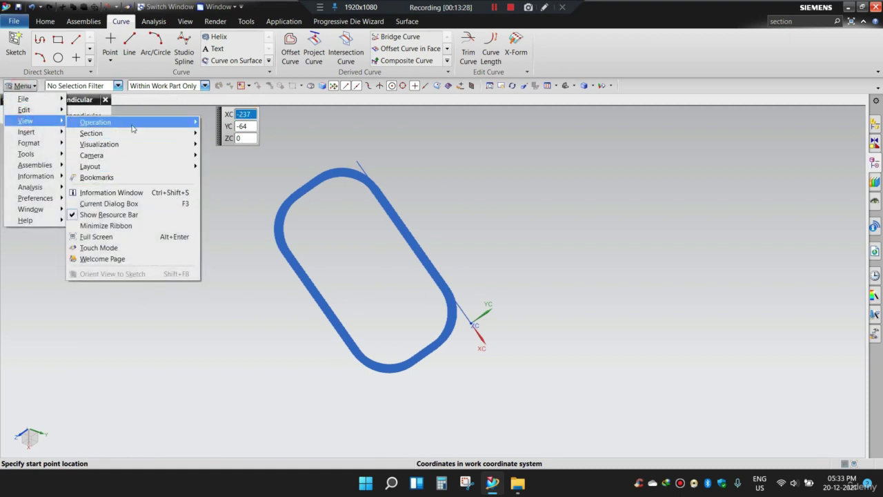
pyautogui.moveTo(96, 122)
pyautogui.click(224, 264)
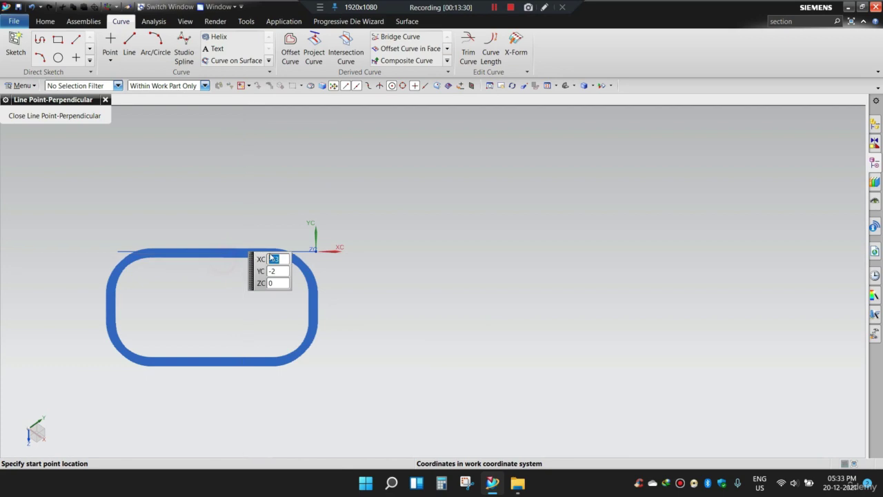
# Step: Examine how the section points along the upper long side line up with the extended side line
pyautogui.scroll(5, 202, 301)
pyautogui.scroll(3, 412, 238)
pyautogui.scroll(-3, 407, 198)
pyautogui.scroll(5, 414, 183)
pyautogui.scroll(-5, 355, 172)
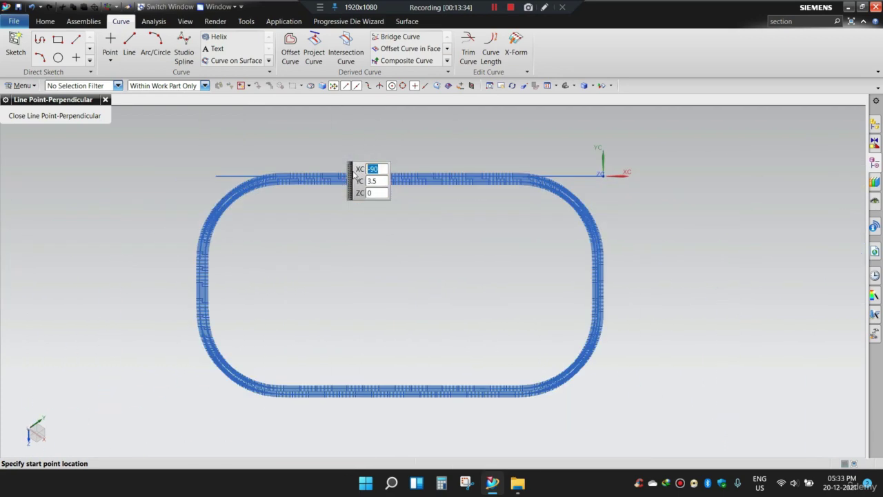
pyautogui.scroll(5, 295, 163)
pyautogui.scroll(-1, 293, 176)
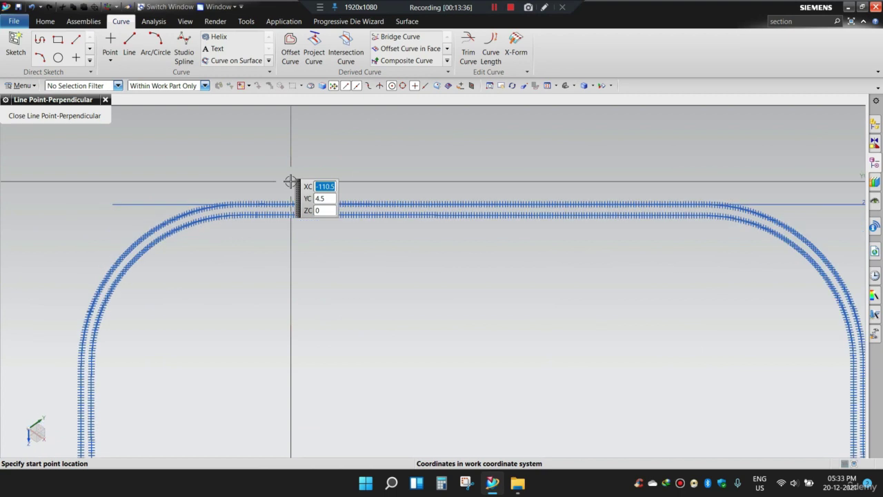
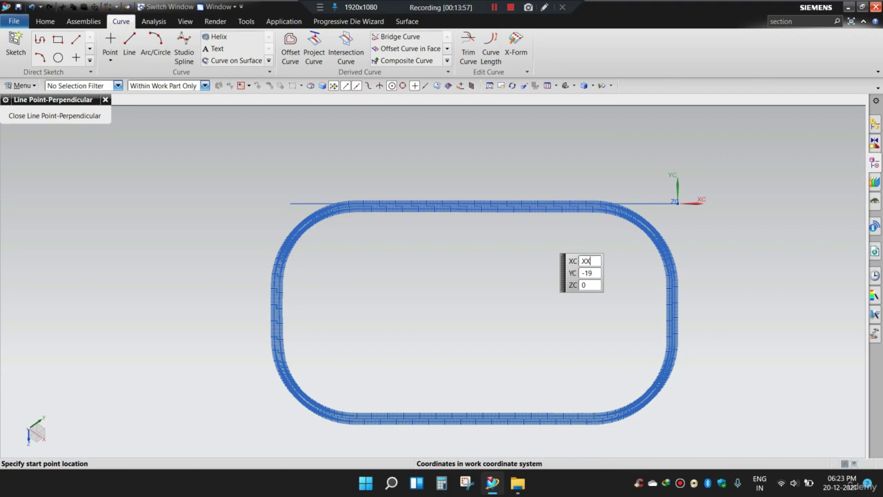
pyautogui.scroll(5, 612, 255)
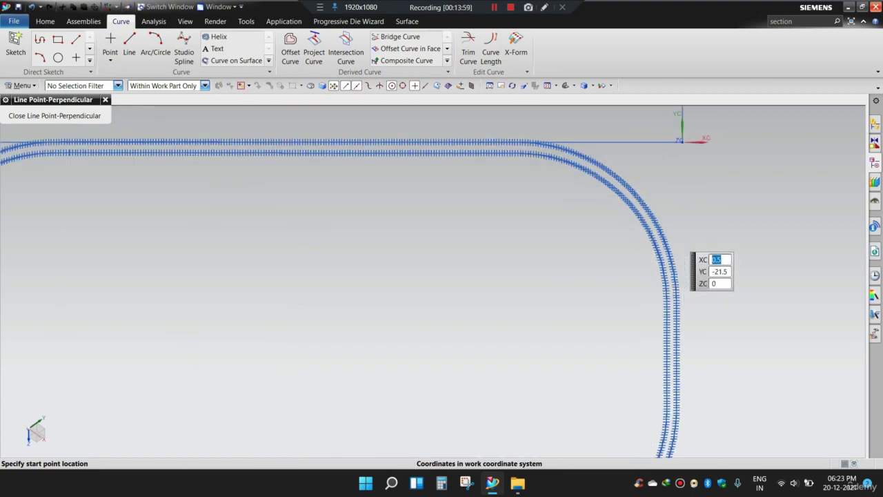
pyautogui.scroll(-5, 587, 225)
pyautogui.scroll(4, 625, 227)
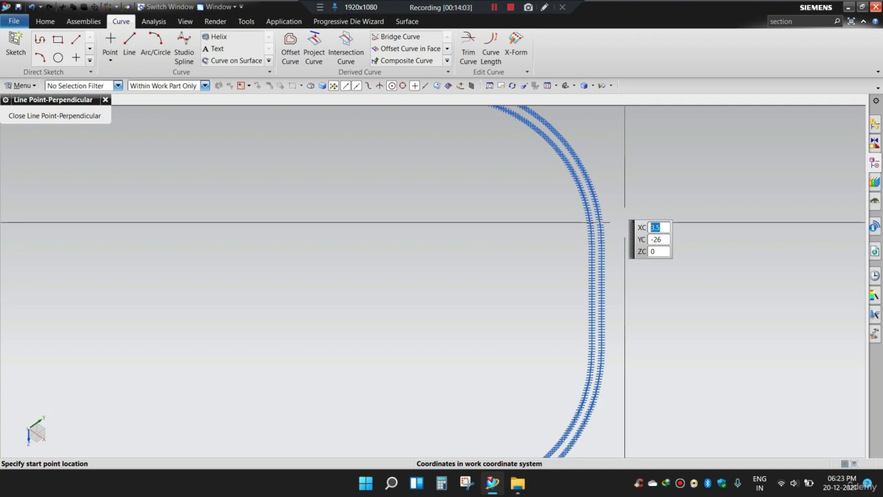
pyautogui.click(600, 241)
pyautogui.scroll(-4, 600, 249)
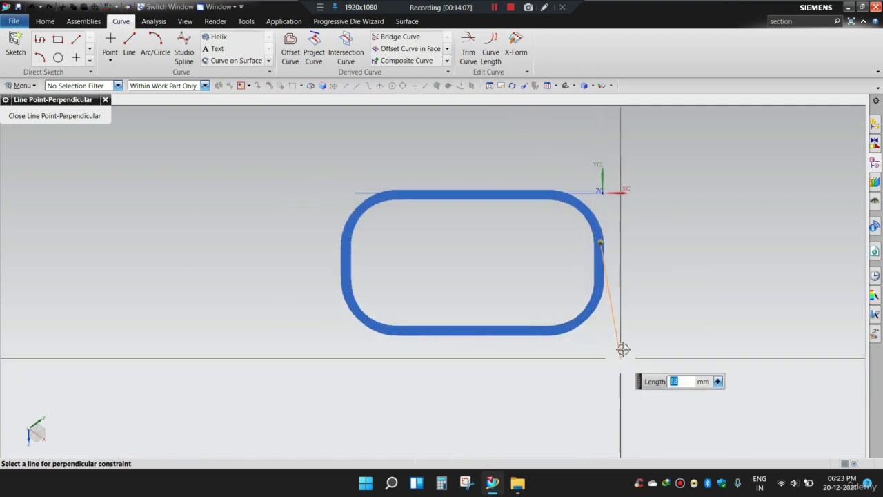
pyautogui.scroll(2, 644, 307)
pyautogui.press('Escape')
# Step: Start a new line at an outer section point near the upper end of the short side below the WCS origin
pyautogui.scroll(-5, 610, 304)
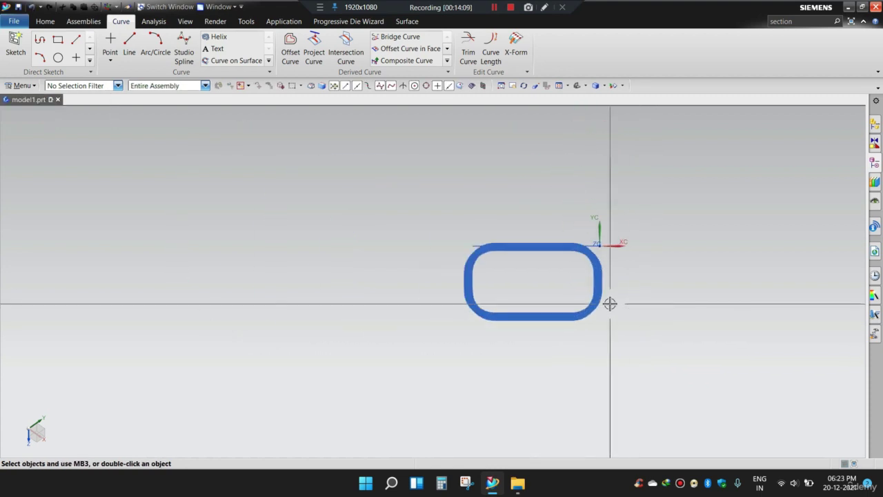
pyautogui.scroll(4, 589, 282)
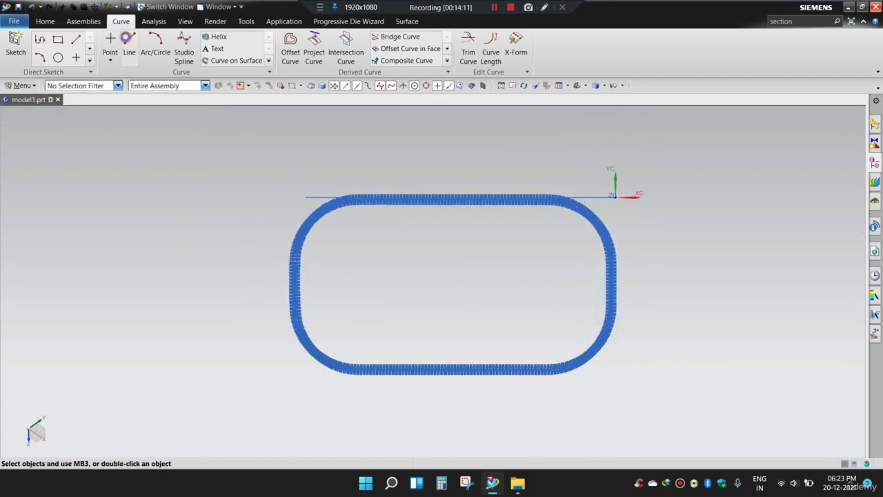
pyautogui.click(127, 38)
pyautogui.scroll(5, 573, 256)
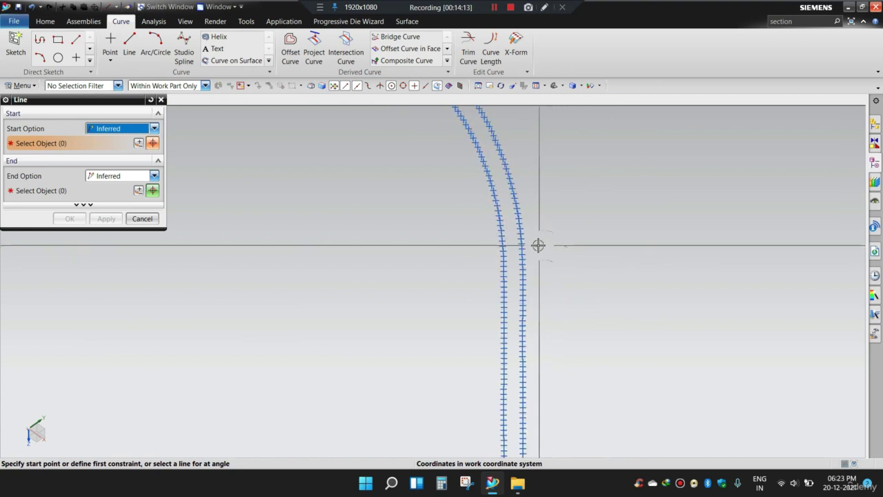
pyautogui.scroll(-2, 562, 240)
pyautogui.scroll(2, 555, 232)
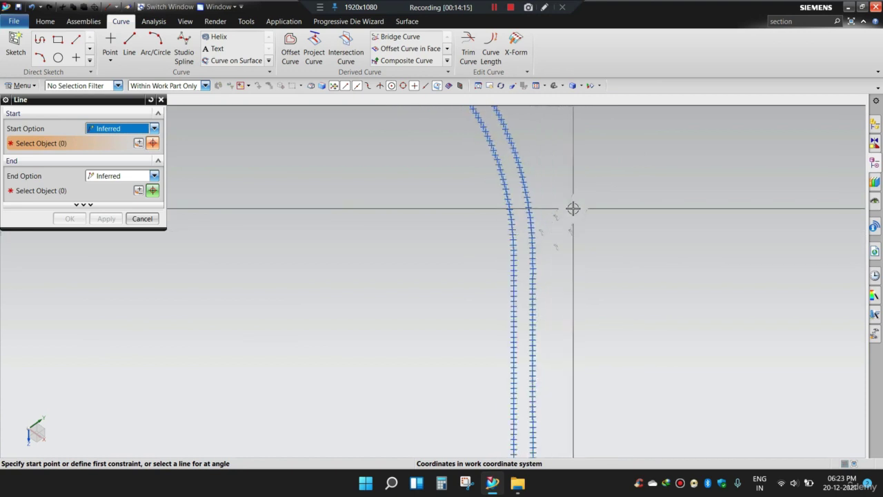
pyautogui.scroll(-2, 577, 249)
pyautogui.scroll(2, 575, 258)
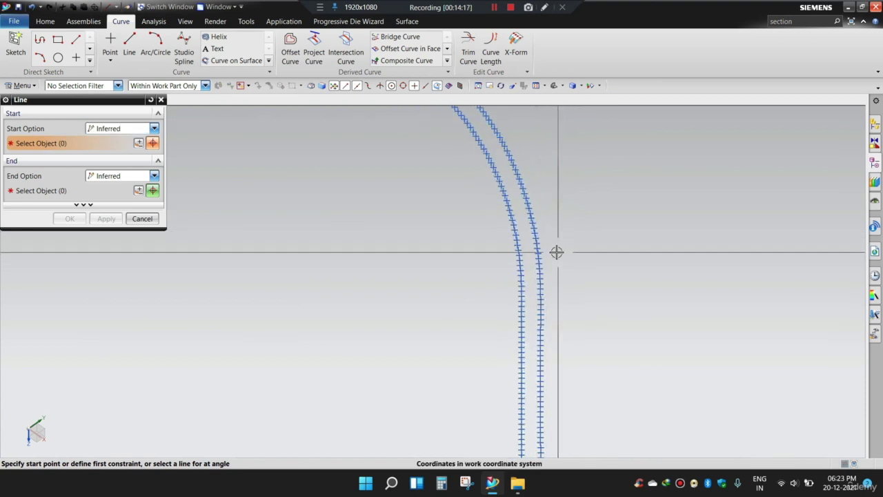
pyautogui.click(540, 269)
# Step: Run the line along YC down the short side and place its end beyond the lower corner of the loop
pyautogui.scroll(-3, 580, 210)
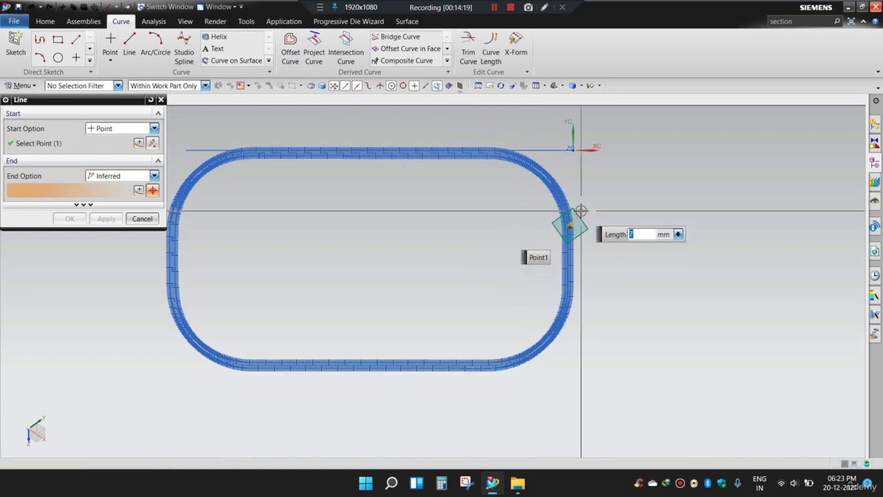
pyautogui.scroll(-2, 581, 210)
pyautogui.click(572, 366)
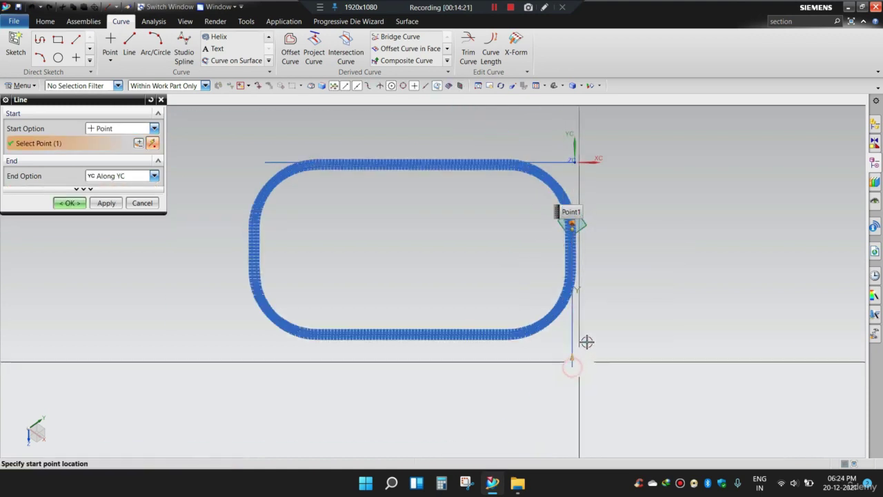
pyautogui.scroll(4, 600, 259)
pyautogui.scroll(-2, 607, 276)
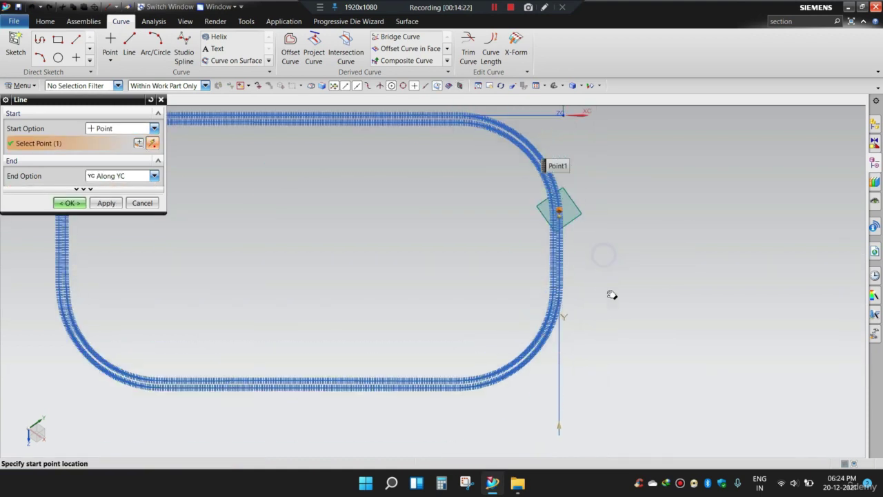
# Step: Finish the line along YC beside the short side of the section loop
pyautogui.click(545, 8)
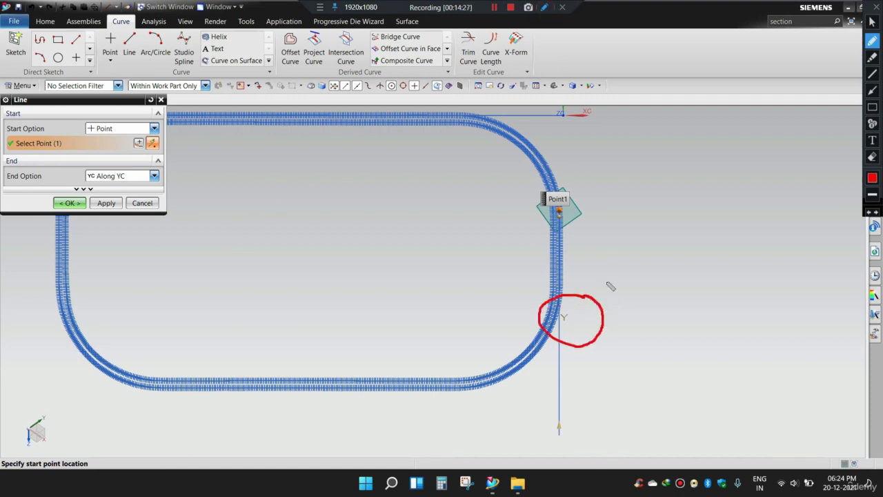
pyautogui.press('Escape')
pyautogui.scroll(-3, 601, 281)
pyautogui.scroll(2, 580, 255)
pyautogui.moveTo(578, 251); pyautogui.dragTo(575, 138)
pyautogui.scroll(-2, 605, 248)
pyautogui.scroll(2, 585, 238)
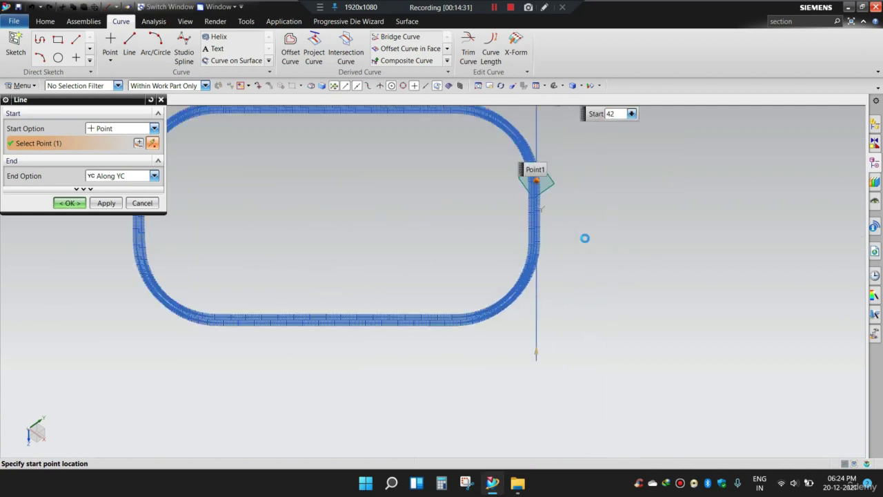
pyautogui.middleClick(584, 238)
# Step: Examine how the new short-side line lines up with the outer row of section points
pyautogui.scroll(-2, 579, 255)
pyautogui.scroll(4, 580, 263)
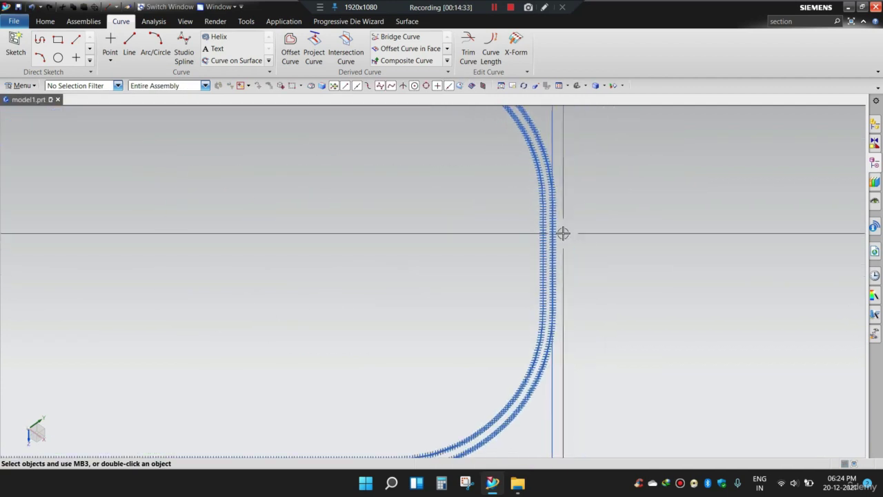
pyautogui.scroll(2, 570, 223)
pyautogui.scroll(-2, 573, 242)
pyautogui.scroll(3, 552, 272)
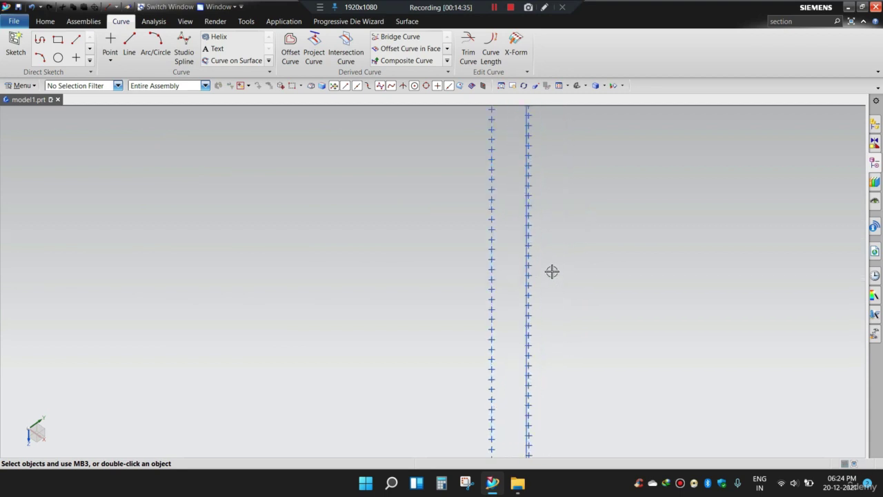
pyautogui.scroll(2, 506, 252)
pyautogui.scroll(-1, 508, 260)
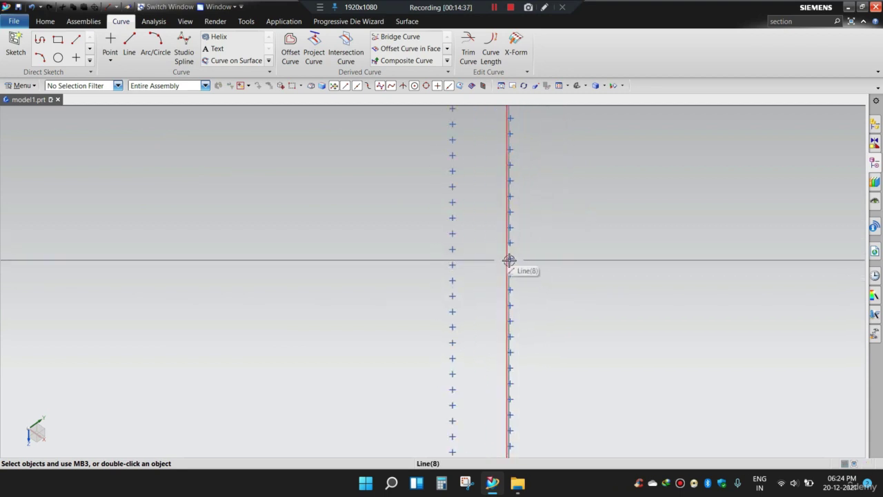
pyautogui.scroll(2, 512, 244)
# Step: Move the short-side line 0.1 mm along the X axis onto the outer section points, using Move Object with Distance motion
pyautogui.hotkey('ctrl', 't')
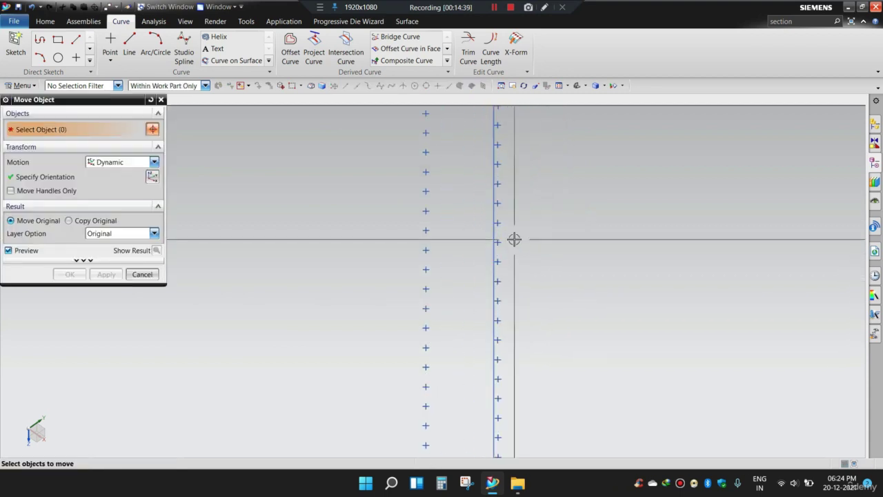
pyautogui.scroll(3, 514, 231)
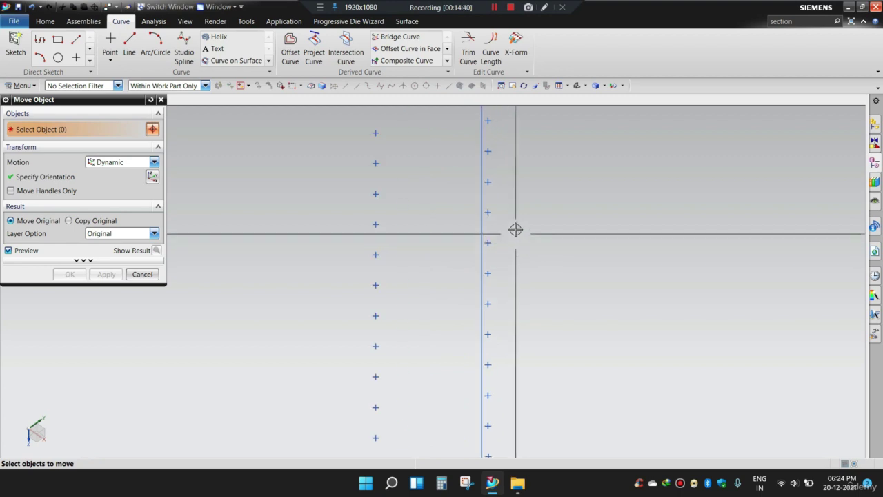
pyautogui.click(482, 211)
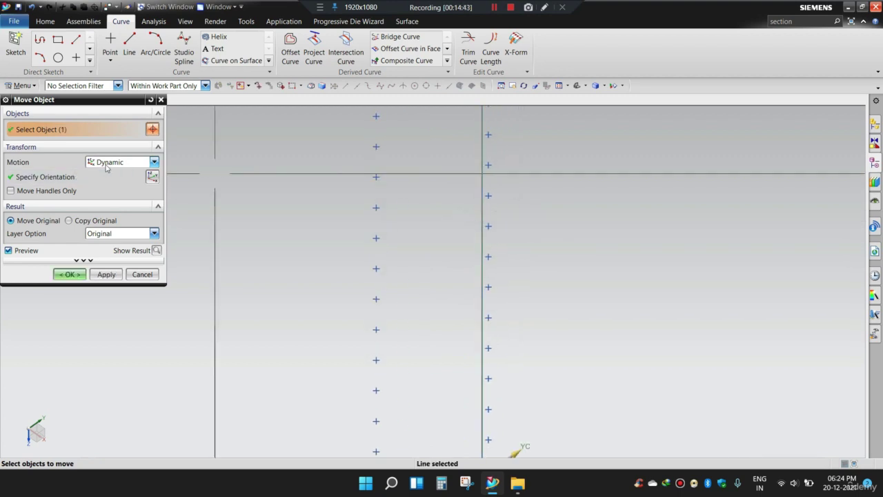
pyautogui.click(154, 161)
pyautogui.click(103, 173)
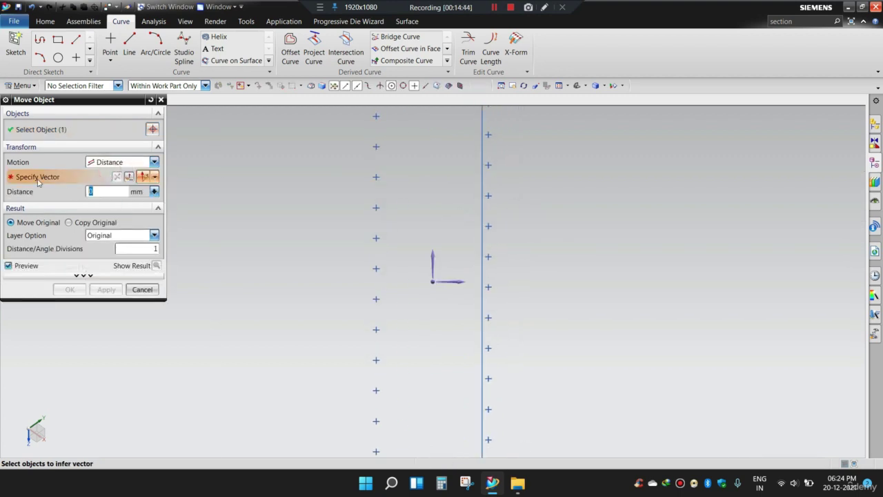
pyautogui.click(453, 281)
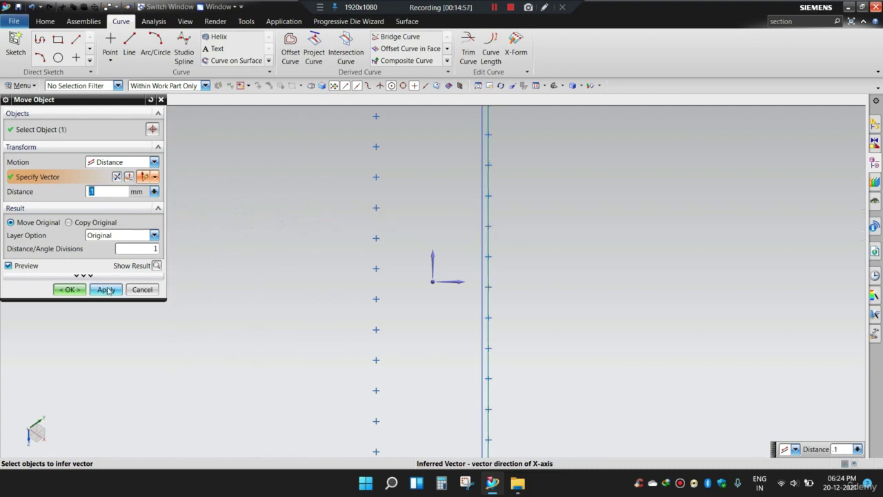
pyautogui.click(78, 290)
# Step: Check the moved line against the outer section points along the length of the short side
pyautogui.scroll(-2, 506, 242)
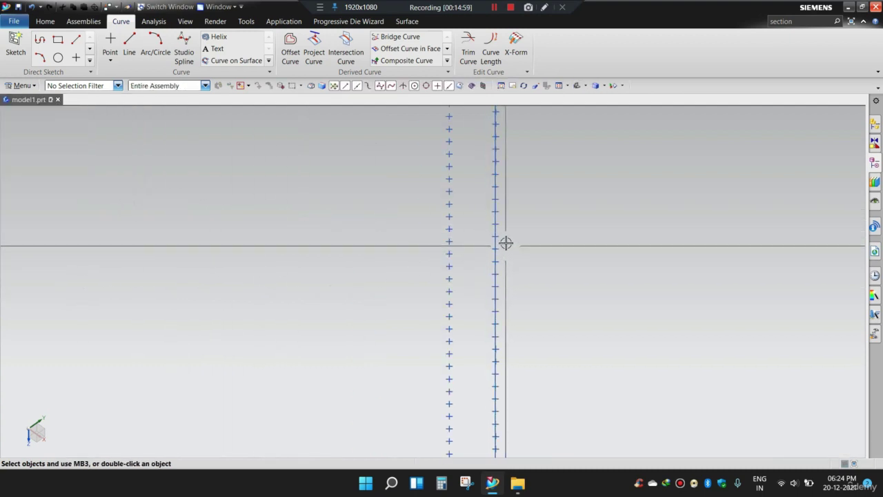
pyautogui.scroll(1, 515, 205)
pyautogui.scroll(-2, 516, 240)
pyautogui.scroll(2, 515, 170)
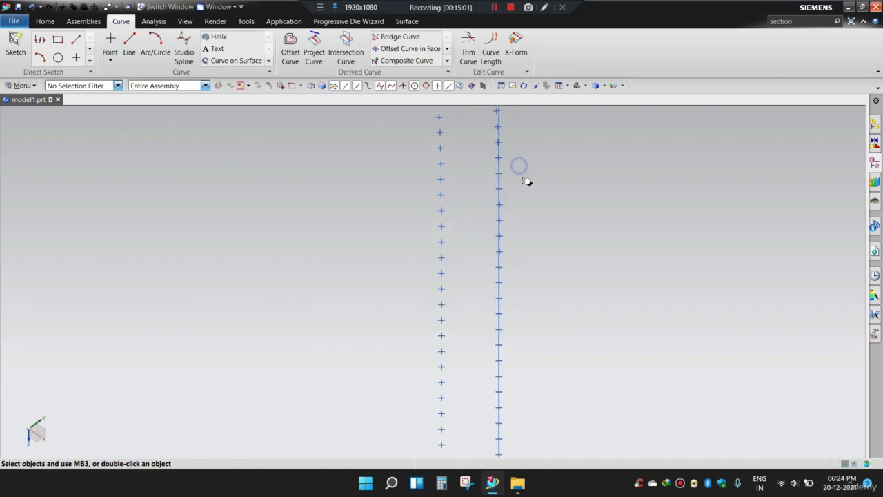
pyautogui.scroll(-2, 525, 182)
pyautogui.scroll(3, 520, 176)
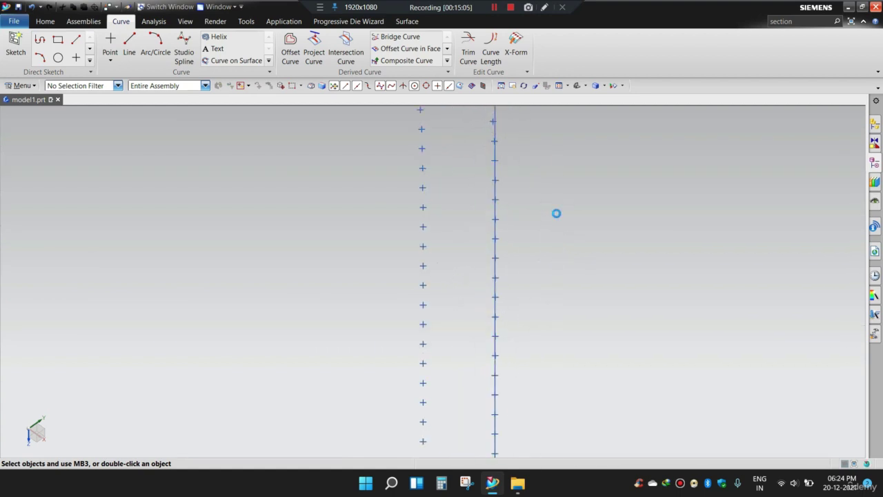
pyautogui.hotkey('ctrl', 't')
pyautogui.scroll(3, 495, 244)
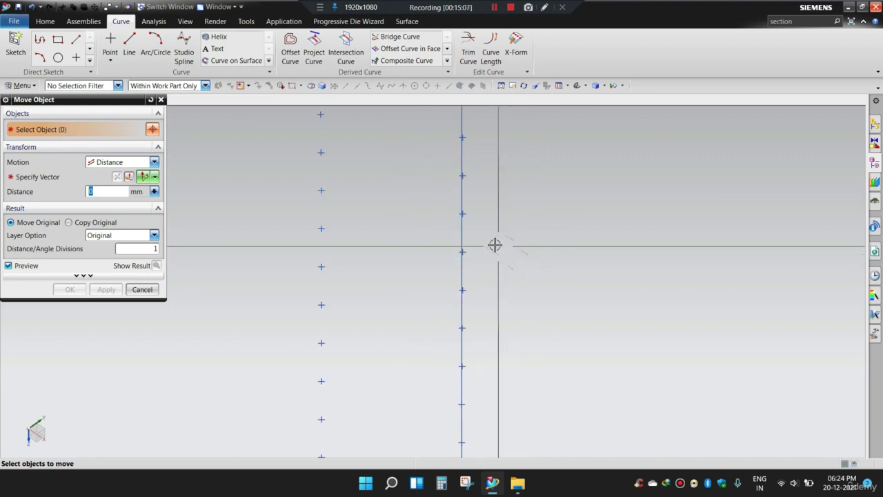
pyautogui.click(461, 235)
pyautogui.scroll(-5, 552, 251)
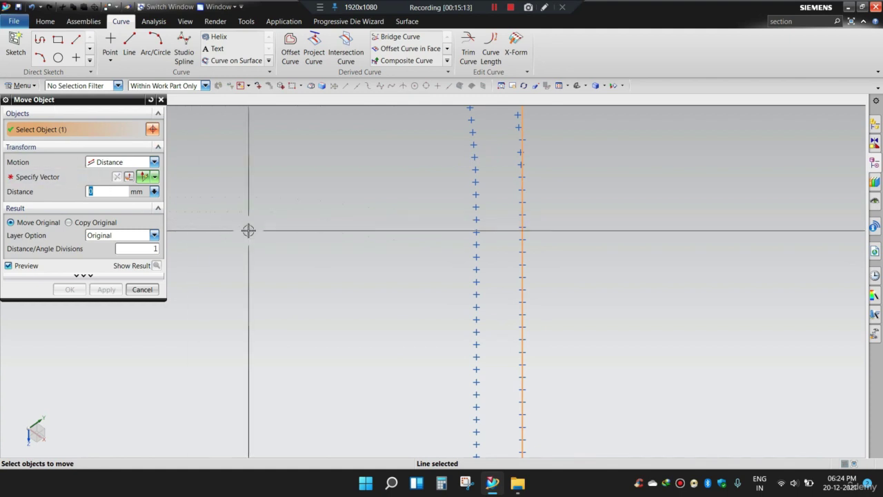
pyautogui.press('Escape')
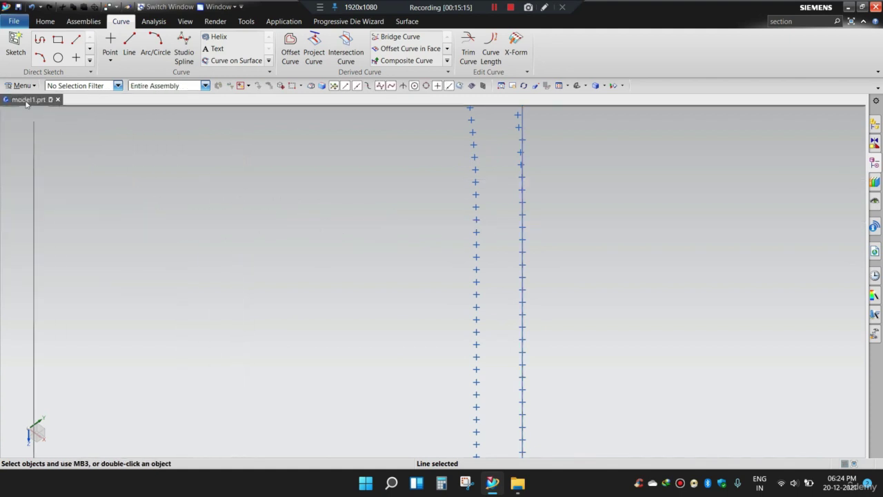
# Step: Set up Move Object to copy the short-side line by a distance along the X axis, keeping the original
pyautogui.click(21, 85)
pyautogui.moveTo(24, 114)
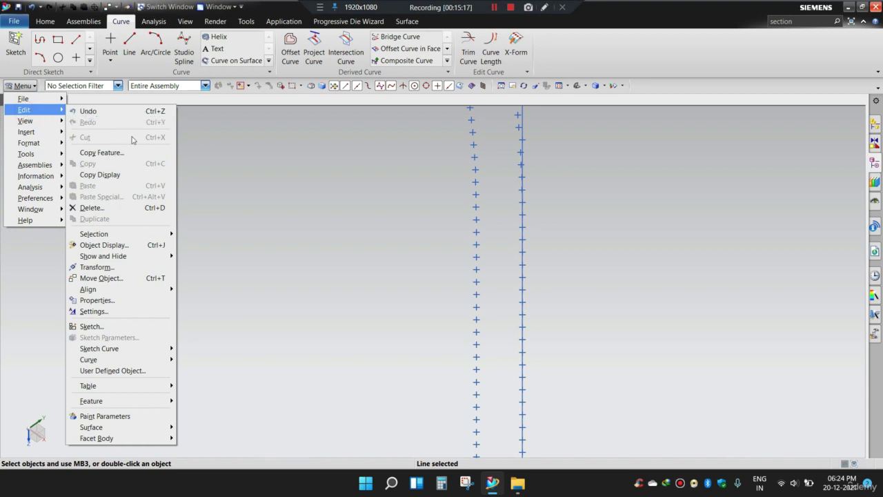
pyautogui.click(102, 277)
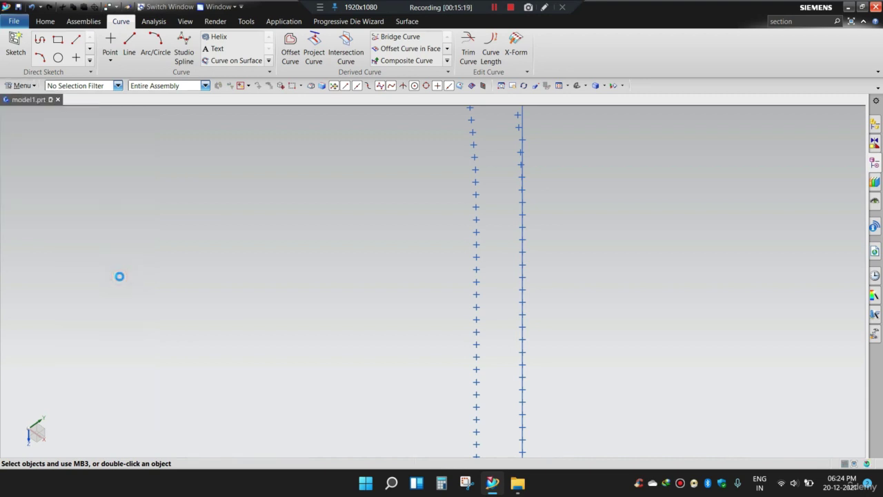
pyautogui.scroll(2, 562, 150)
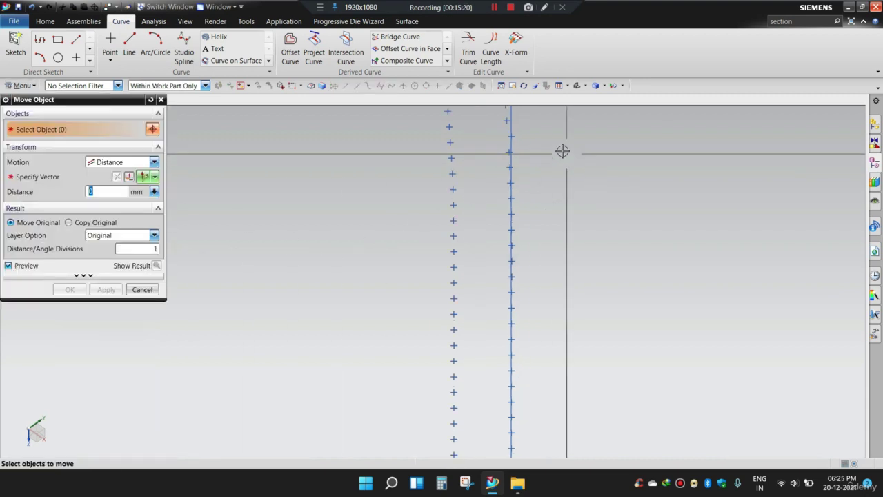
pyautogui.click(511, 129)
pyautogui.scroll(3, 603, 186)
pyautogui.click(70, 222)
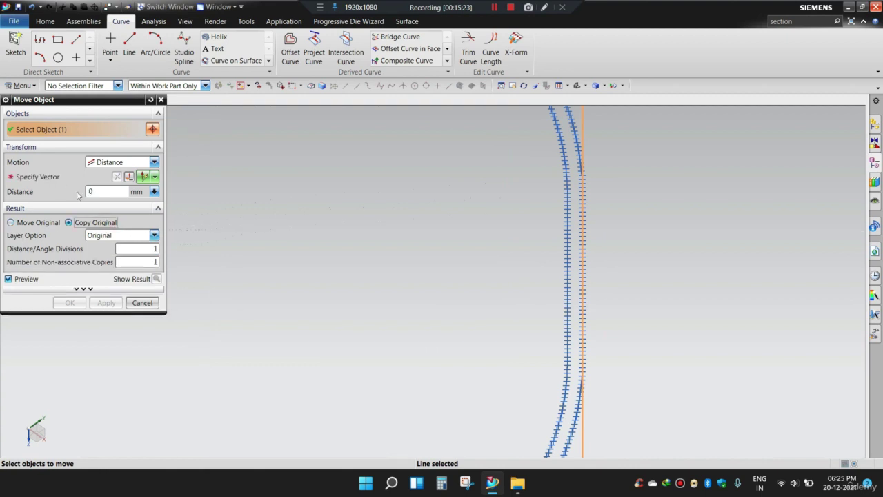
pyautogui.click(57, 178)
pyautogui.click(461, 277)
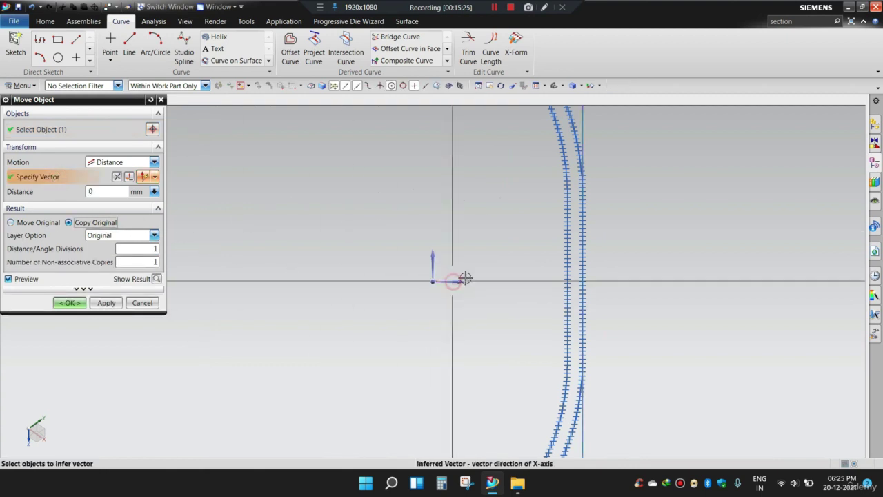
# Step: Set the copy distance to 140 mm and reverse its direction towards the opposite short side of the loop
pyautogui.scroll(3, 634, 276)
pyautogui.scroll(2, 633, 276)
pyautogui.scroll(-4, 485, 272)
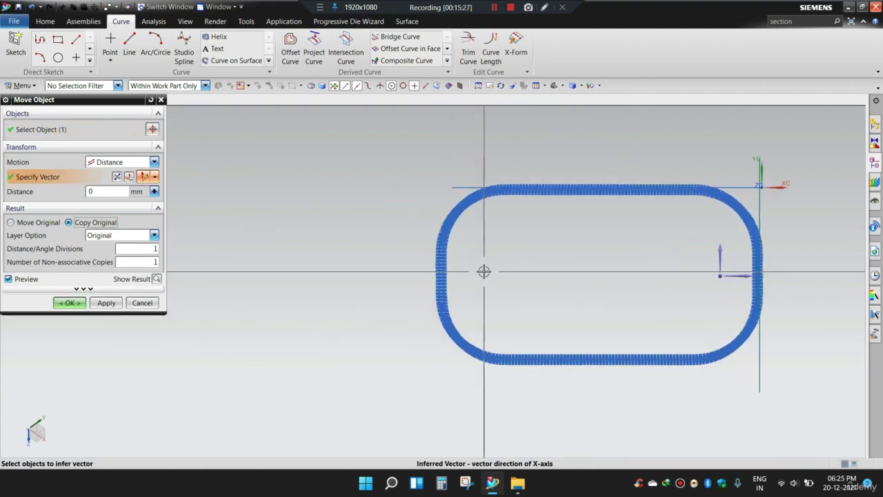
pyautogui.click(543, 8)
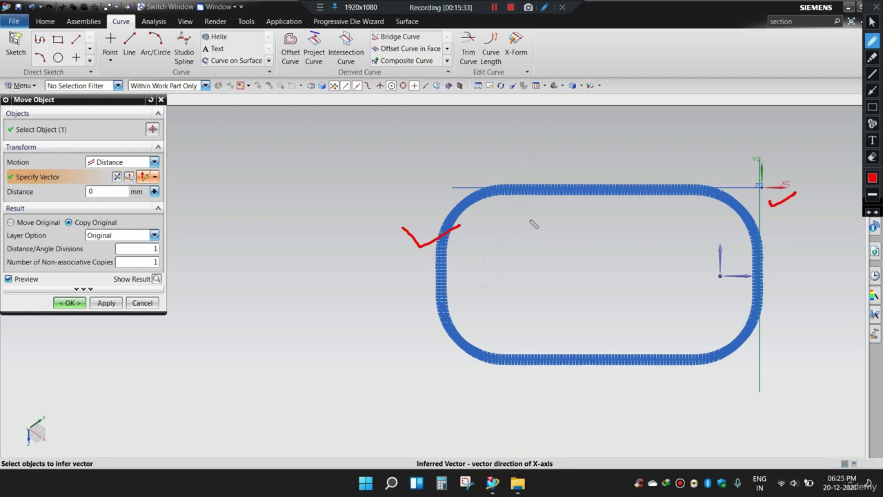
pyautogui.press('Escape')
pyautogui.keyDown('shift'); pyautogui.moveTo(539, 229); pyautogui.dragTo(531, 231, button='middle'); pyautogui.keyUp('shift')
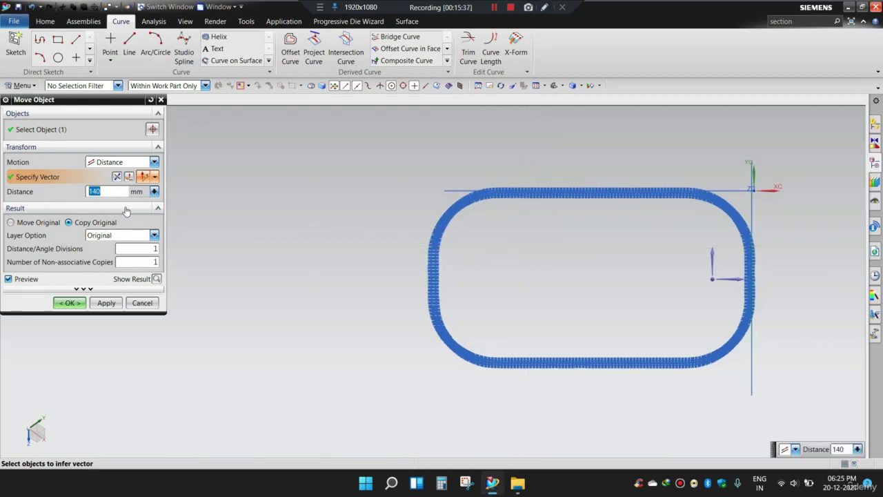
pyautogui.scroll(-5, 465, 265)
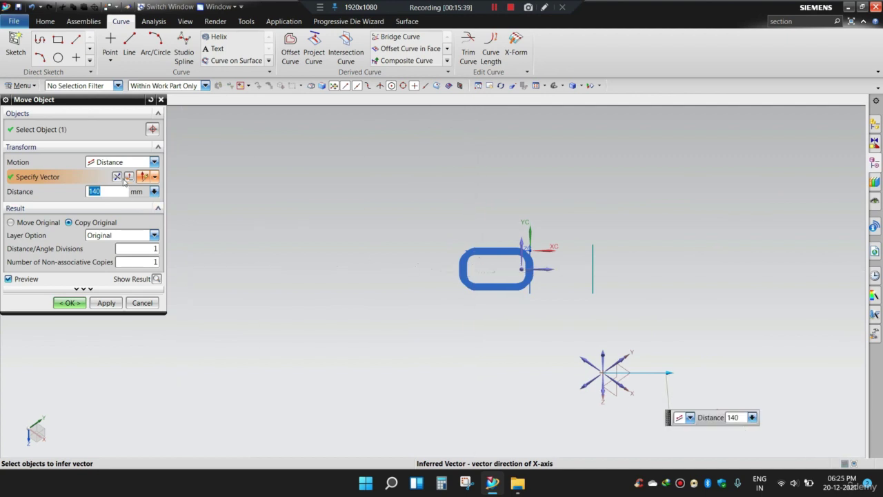
pyautogui.scroll(8, 457, 262)
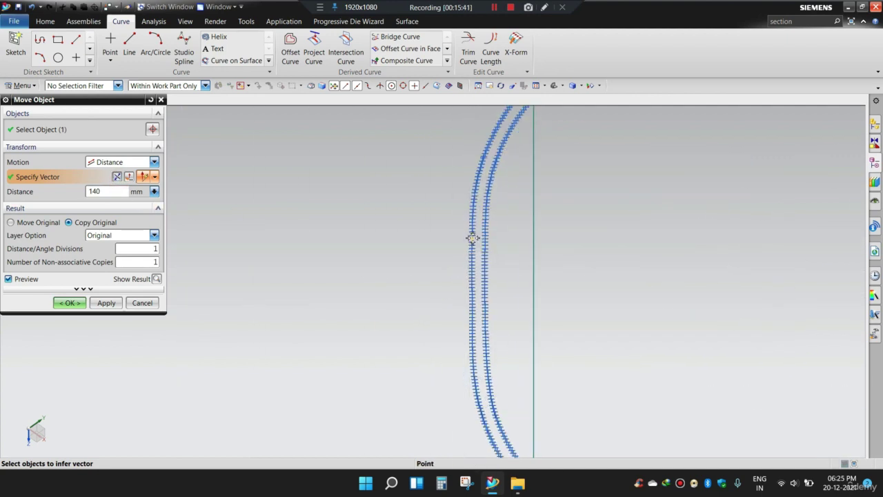
pyautogui.keyDown('shift'); pyautogui.moveTo(507, 239); pyautogui.dragTo(497, 267, button='middle'); pyautogui.keyUp('shift')
pyautogui.scroll(1, 500, 265)
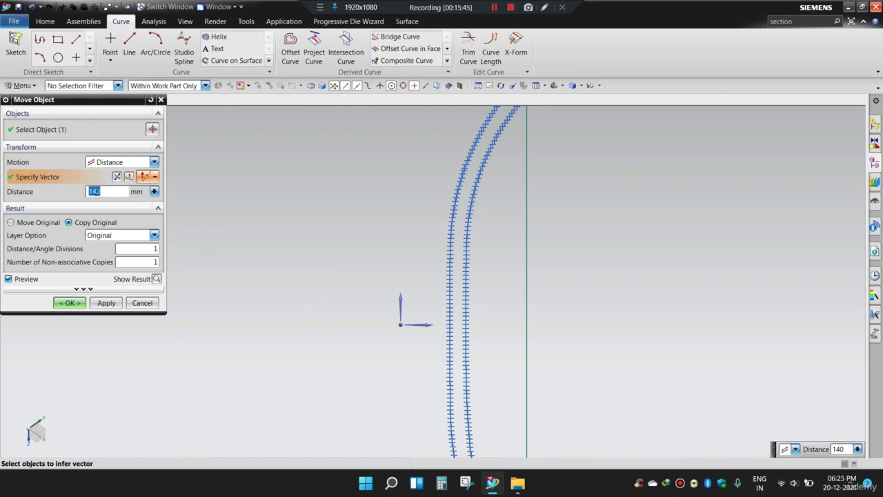
# Step: Try copy distances of 145 mm and 150 mm to bring the line near the opposite side's outer points
pyautogui.write('5')
pyautogui.press('Return')
pyautogui.write('14')
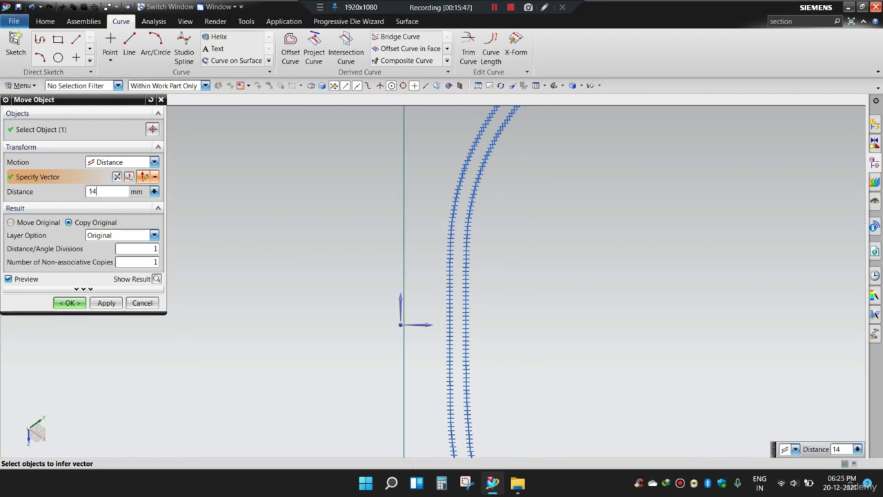
pyautogui.write('5')
pyautogui.press('Return')
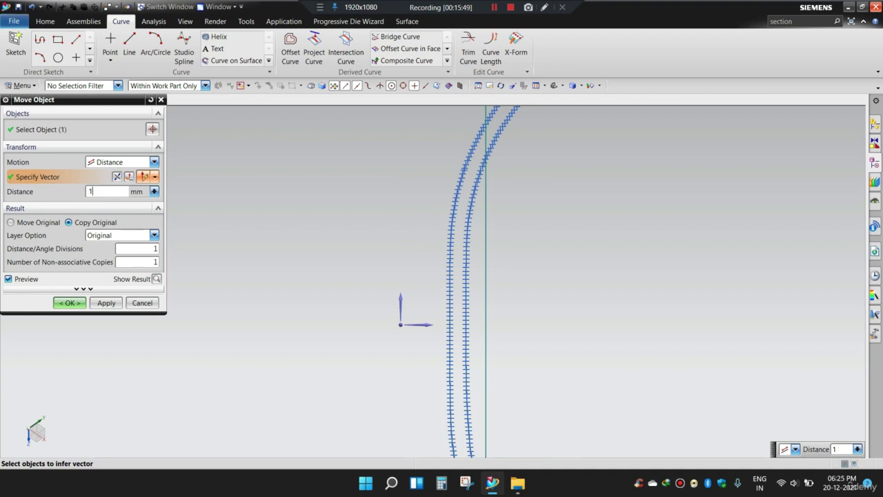
pyautogui.scroll(2, 457, 276)
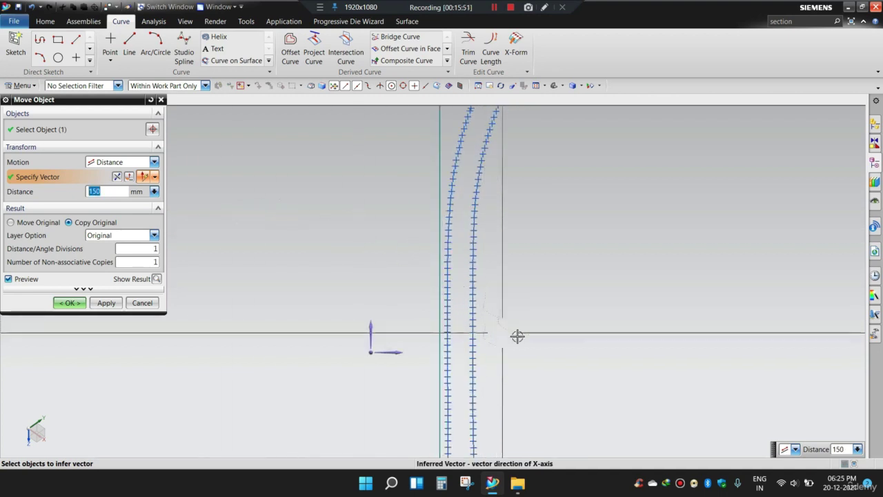
# Step: Refine the copy distance to 149.4 mm on the opposite side's outer section points and create the line copy
pyautogui.keyDown('shift'); pyautogui.moveTo(533, 339); pyautogui.dragTo(524, 332, button='middle'); pyautogui.keyUp('shift')
pyautogui.scroll(2, 510, 325)
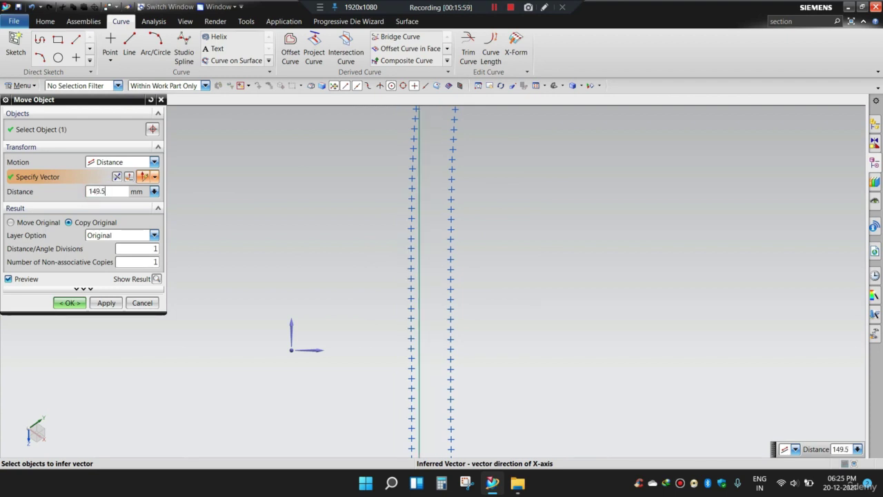
pyautogui.scroll(3, 430, 291)
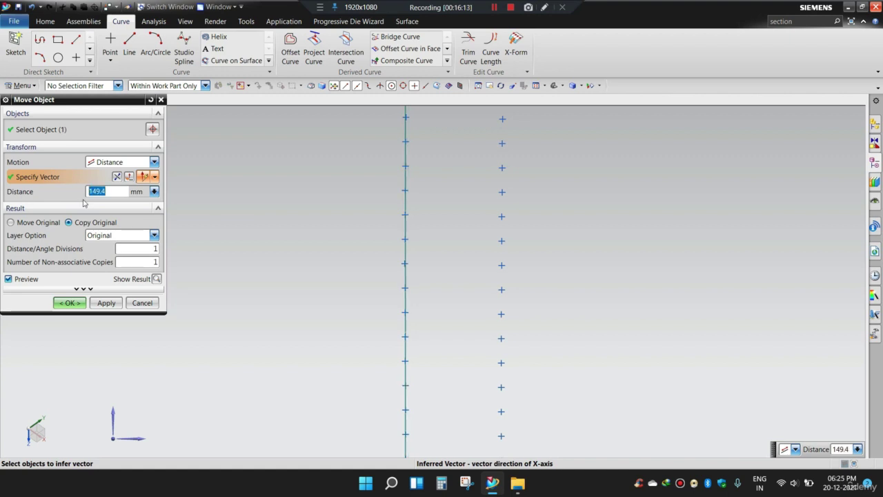
pyautogui.scroll(-5, 313, 244)
pyautogui.scroll(2, 377, 211)
pyautogui.scroll(-3, 374, 200)
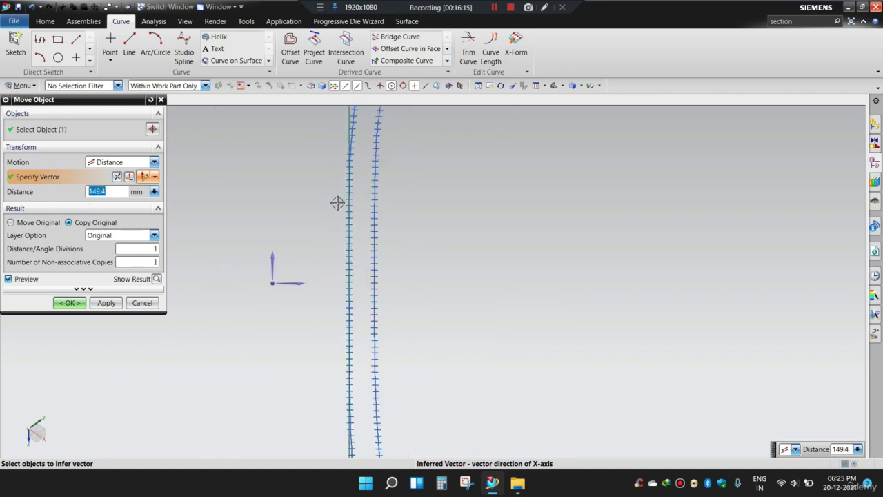
pyautogui.scroll(3, 356, 233)
pyautogui.scroll(-5, 394, 258)
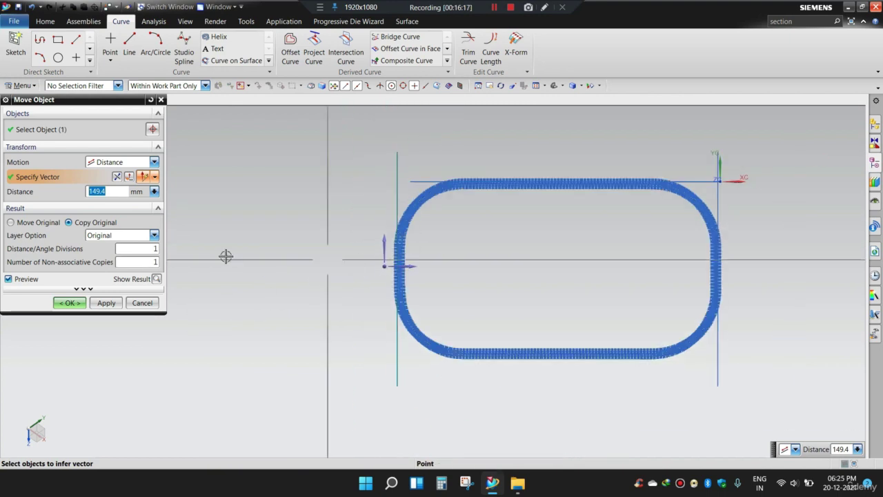
pyautogui.click(69, 303)
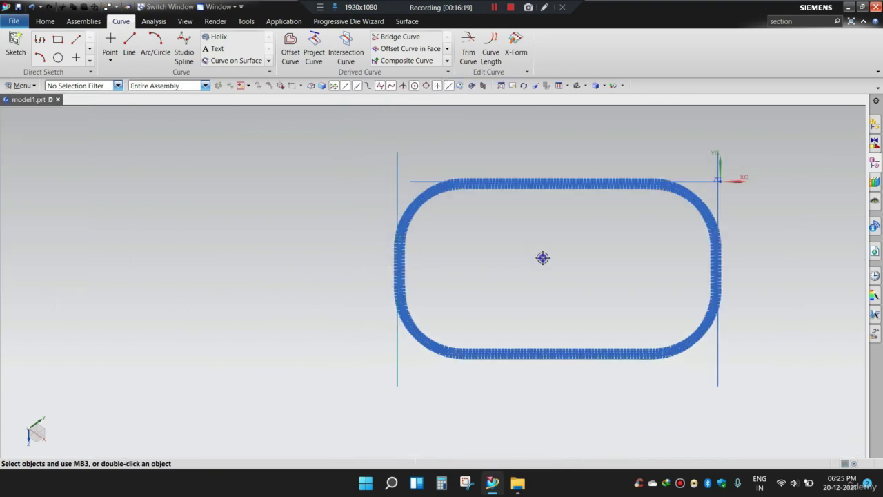
# Step: Extend the long-side reference line at both ends so it crosses the far short-side line and keeps its alignment with the outer section points
pyautogui.scroll(4, 493, 240)
pyautogui.scroll(-3, 409, 208)
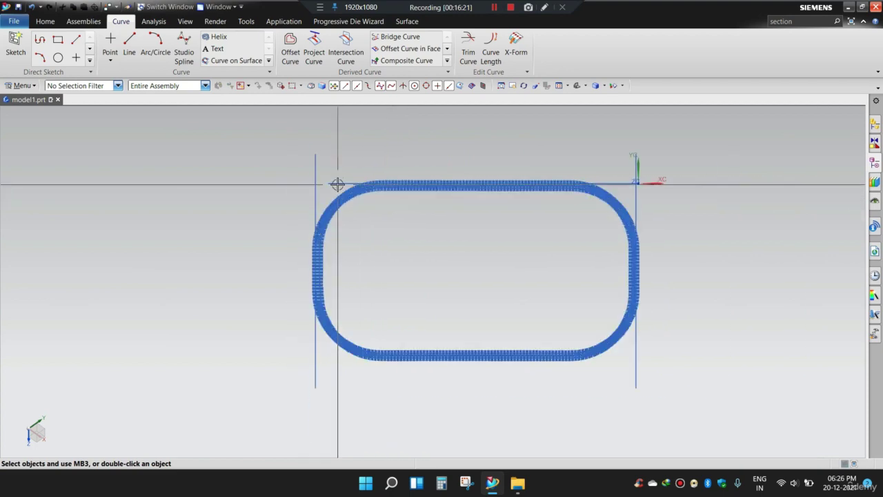
pyautogui.scroll(2, 339, 184)
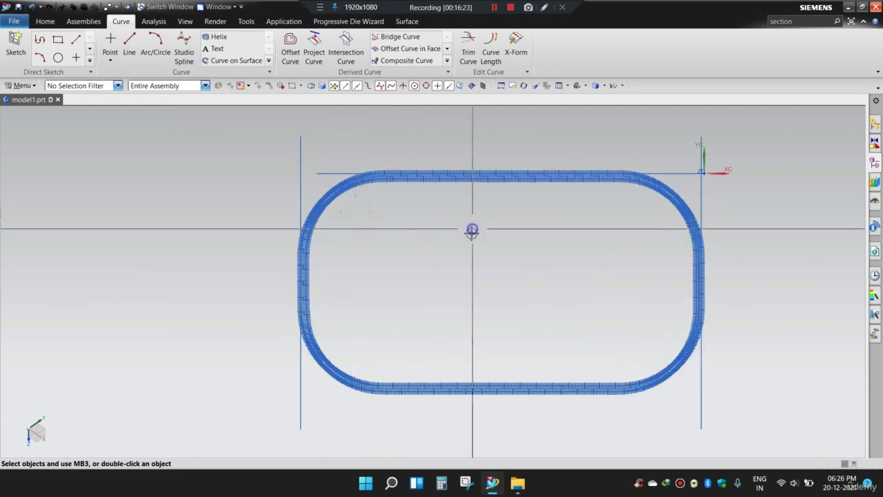
pyautogui.scroll(5, 375, 181)
pyautogui.doubleClick(302, 189)
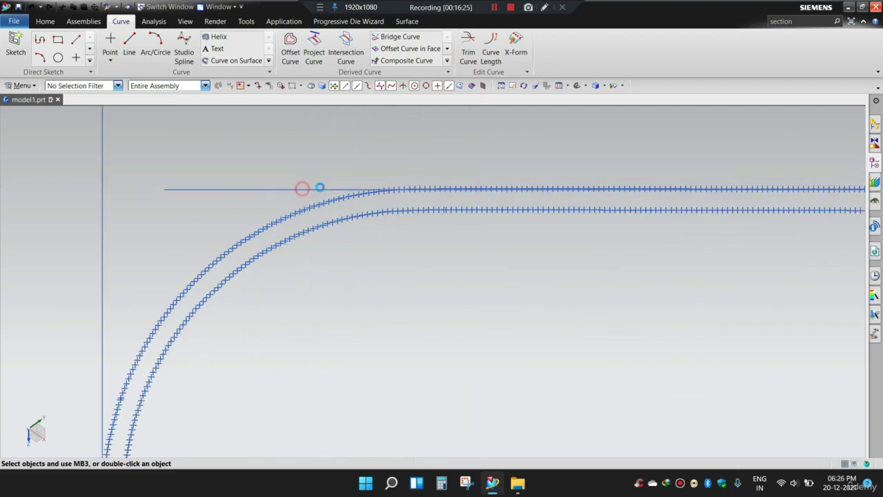
pyautogui.scroll(-6, 479, 194)
pyautogui.scroll(4, 420, 195)
pyautogui.moveTo(390, 191); pyautogui.dragTo(291, 188)
pyautogui.scroll(-6, 289, 188)
pyautogui.scroll(3, 564, 194)
pyautogui.middleClick(561, 187)
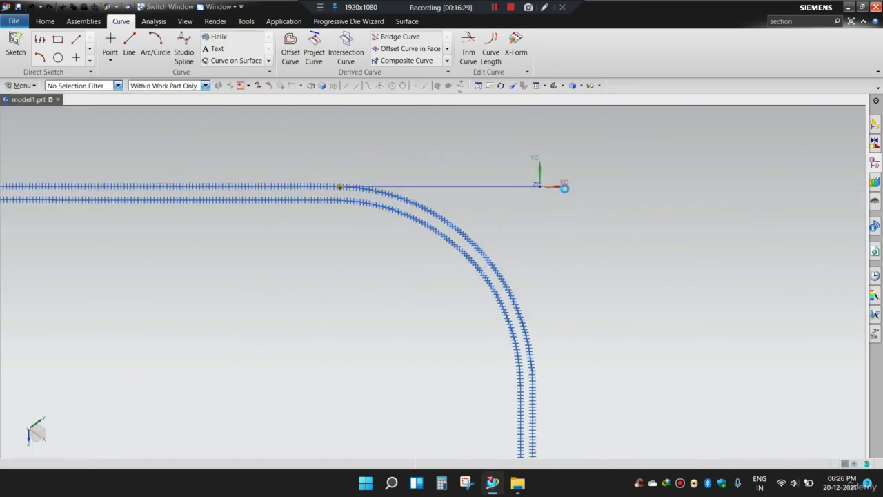
pyautogui.scroll(-3, 562, 187)
pyautogui.keyDown('shift'); pyautogui.moveTo(463, 230); pyautogui.dragTo(489, 217, button='middle'); pyautogui.keyUp('shift')
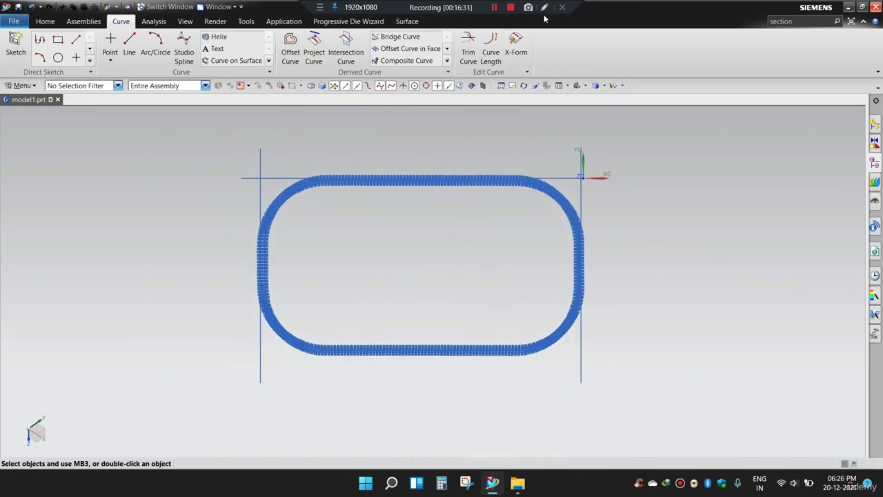
pyautogui.click(545, 9)
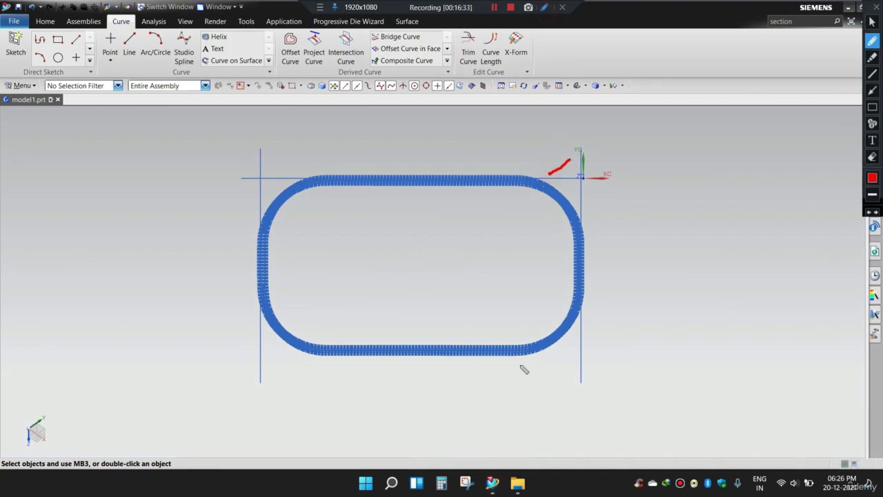
pyautogui.press('Escape')
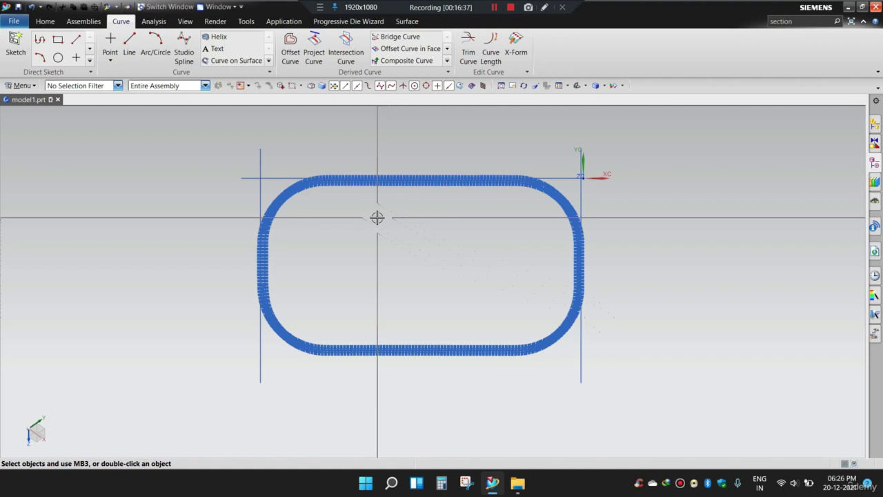
# Step: Set up Move Object to copy the long-side line by a distance along the Y axis, keeping the original
pyautogui.hotkey('ctrl', 't')
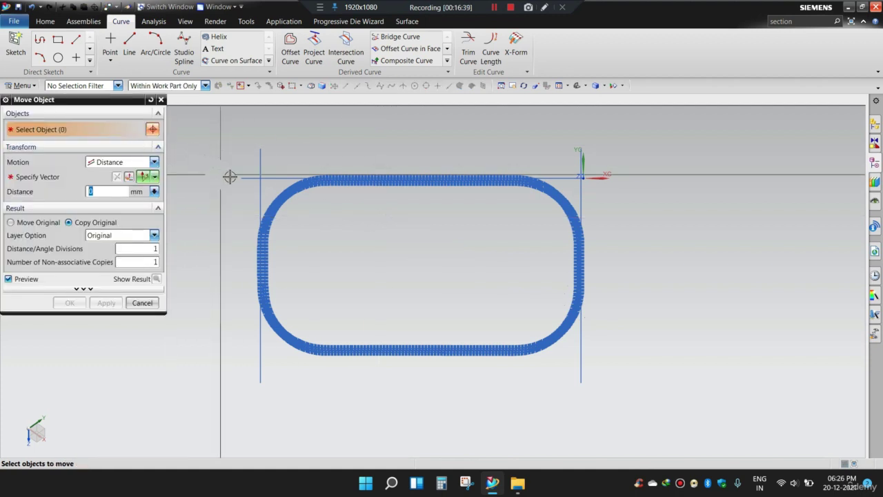
pyautogui.scroll(3, 292, 165)
pyautogui.click(273, 176)
pyautogui.scroll(-4, 274, 176)
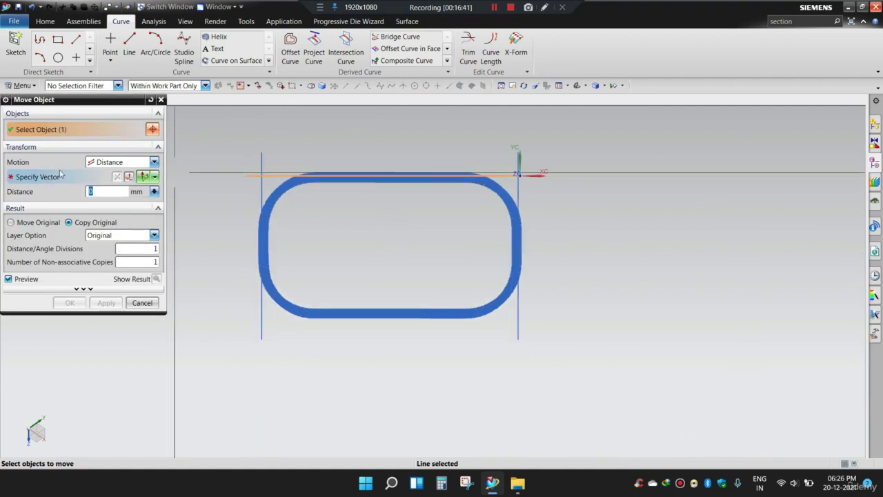
pyautogui.click(44, 176)
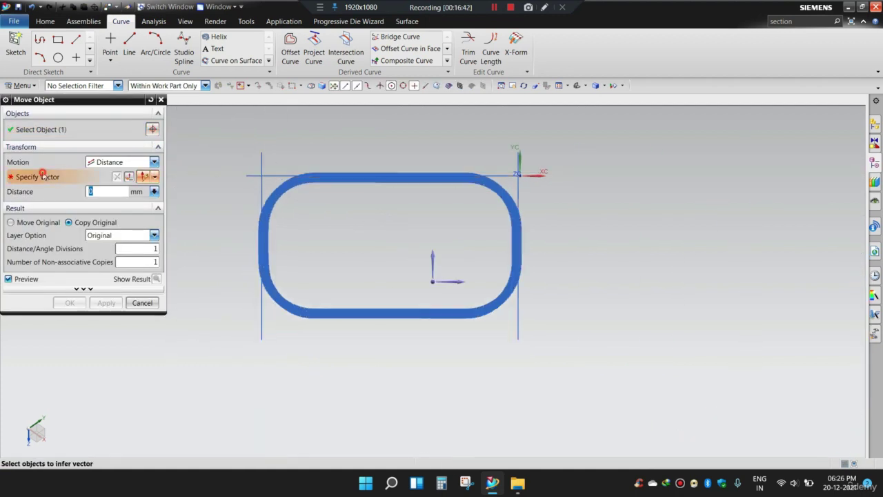
pyautogui.click(433, 253)
pyautogui.keyDown('shift'); pyautogui.moveTo(453, 234); pyautogui.dragTo(478, 251, button='middle'); pyautogui.keyUp('shift')
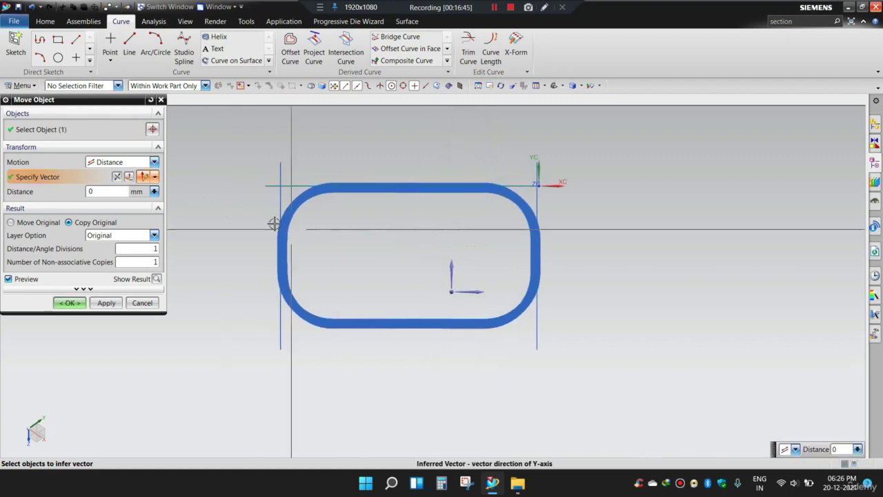
# Step: Set the copy distance to 150 mm and reverse its direction towards the opposite long side of the loop
pyautogui.click(107, 193)
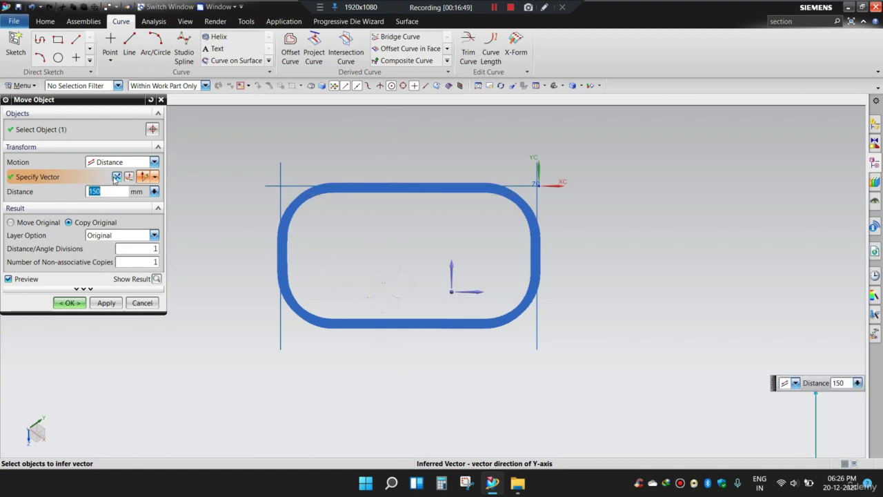
pyautogui.click(117, 177)
pyautogui.keyDown('shift'); pyautogui.moveTo(180, 232); pyautogui.dragTo(223, 219, button='middle'); pyautogui.keyUp('shift')
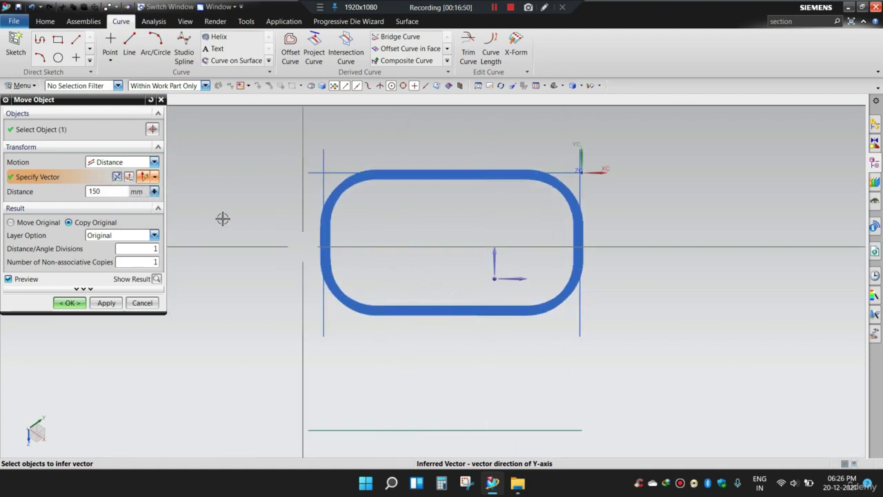
# Step: Try copy distances of 70 mm, 80 mm and 85 mm to bring the line near the opposite long side
pyautogui.doubleClick(109, 191)
pyautogui.scroll(1, 456, 339)
pyautogui.write('70')
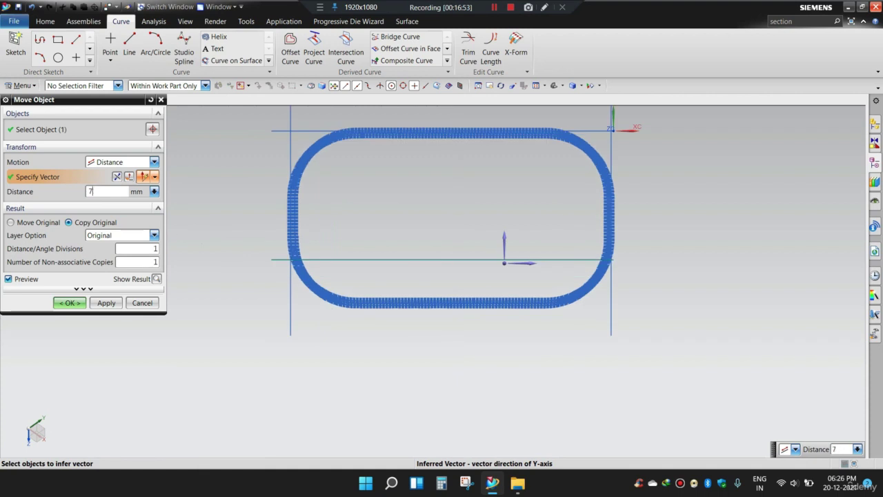
pyautogui.press('Return')
pyautogui.scroll(3, 476, 310)
pyautogui.press('Return')
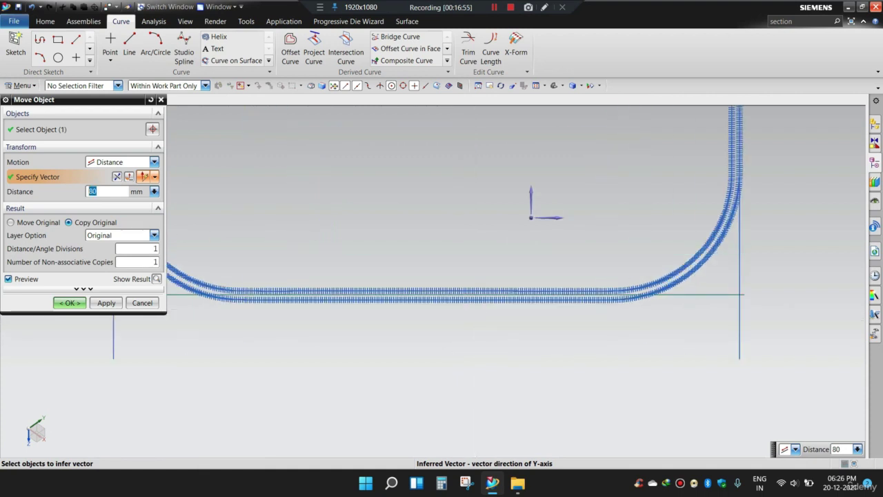
pyautogui.scroll(5, 449, 310)
pyautogui.write('85')
pyautogui.press('Return')
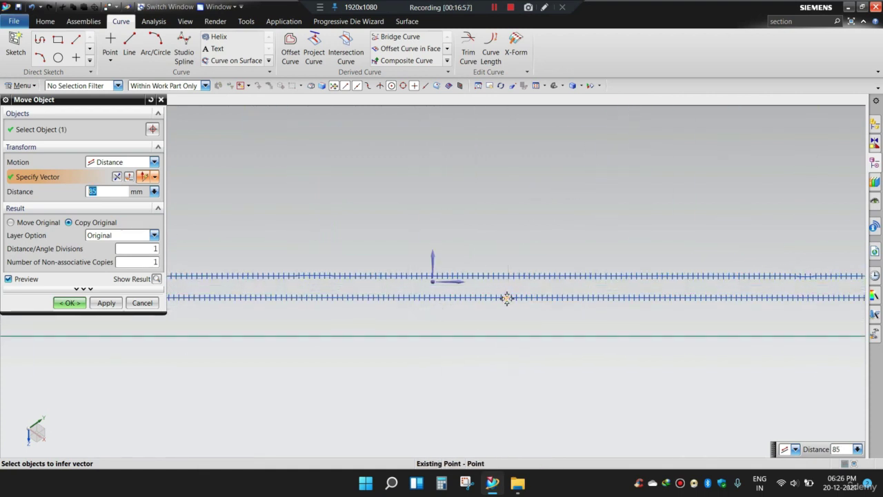
# Step: Narrow the copy distance by trying 82 mm, 81 mm and 81.5 mm against the opposite long side's outer points
pyautogui.scroll(2, 447, 292)
pyautogui.write('82')
pyautogui.press('Return')
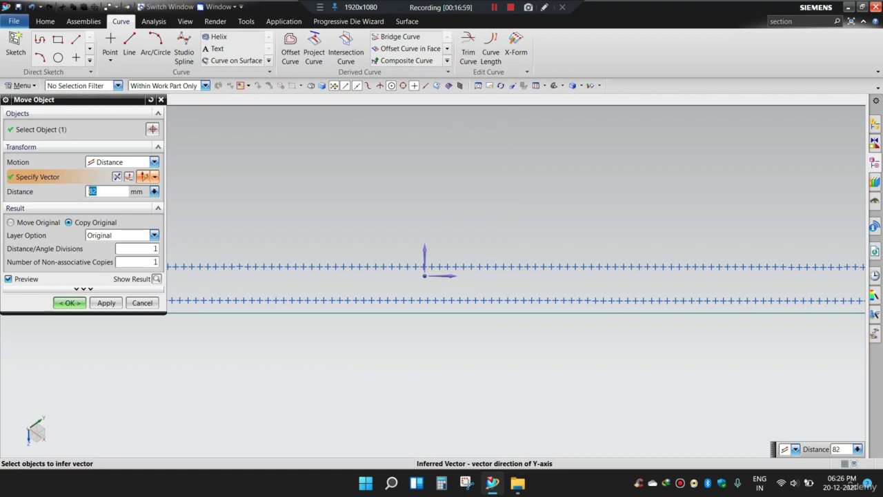
pyautogui.write('81')
pyautogui.press('Return')
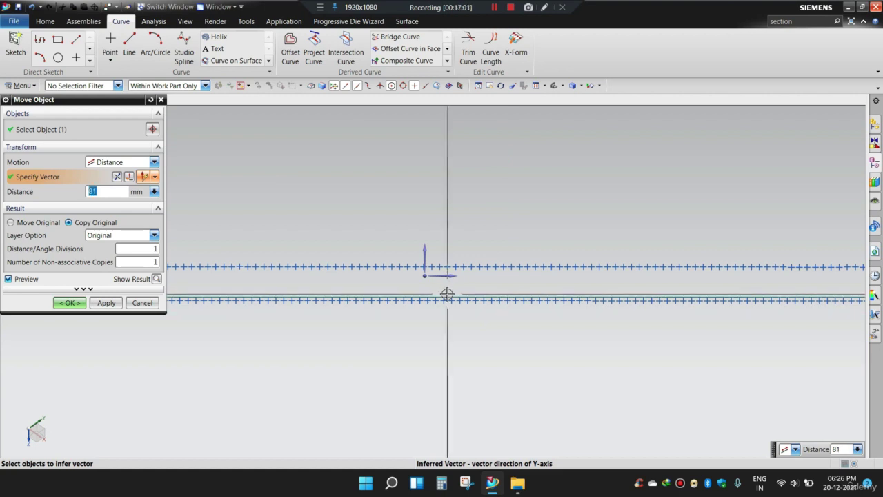
pyautogui.scroll(1, 473, 291)
pyautogui.write('81.5')
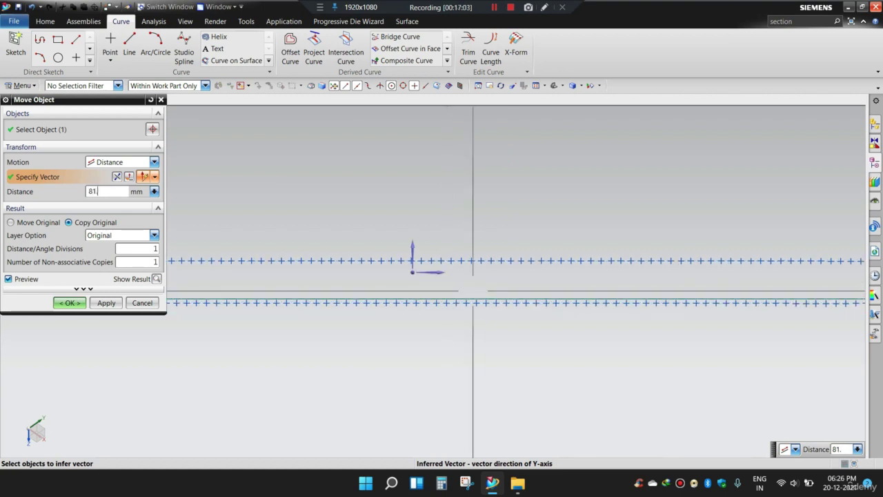
pyautogui.press('Return')
# Step: Refine the copy distance to 81.2 mm so the line follows the opposite long side's outer section points
pyautogui.write('81.25')
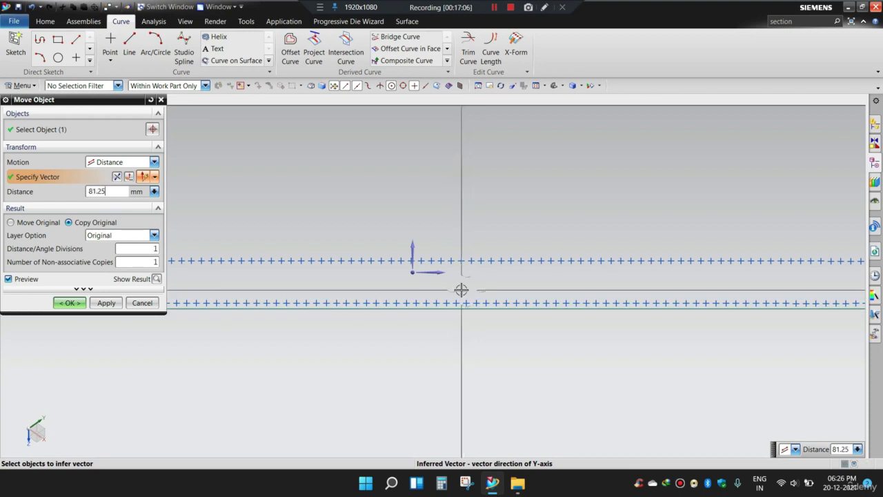
pyautogui.scroll(1, 425, 298)
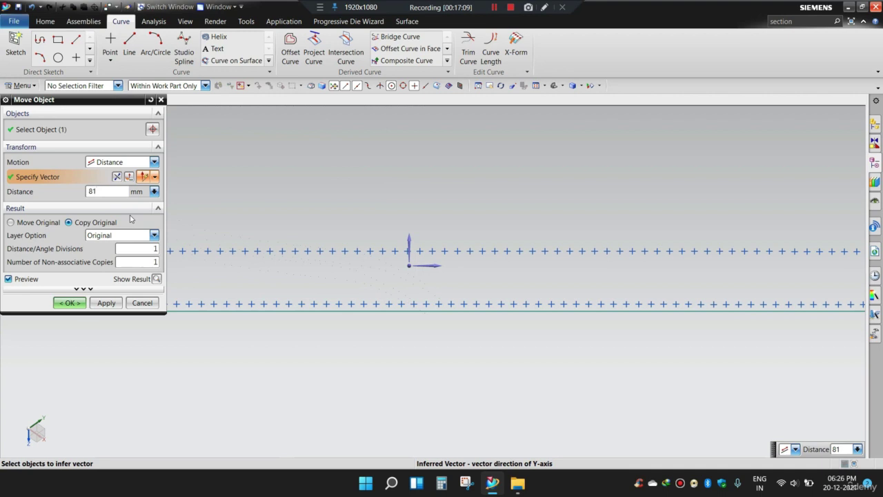
pyautogui.press('Return')
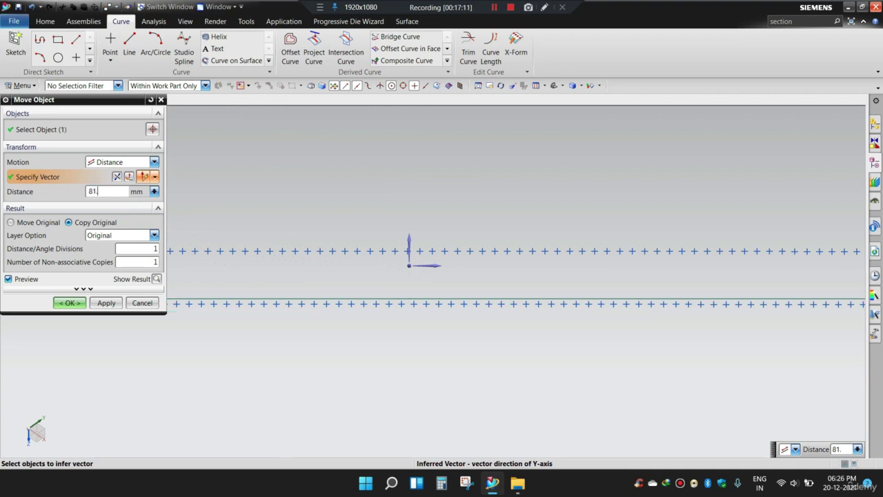
pyautogui.write('1')
pyautogui.press('Return')
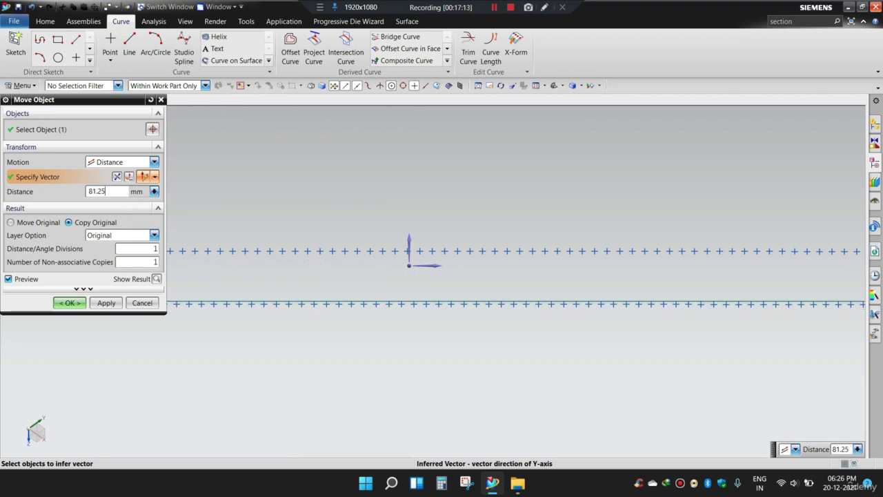
pyautogui.write('81.25')
pyautogui.press('Return')
pyautogui.scroll(3, 398, 300)
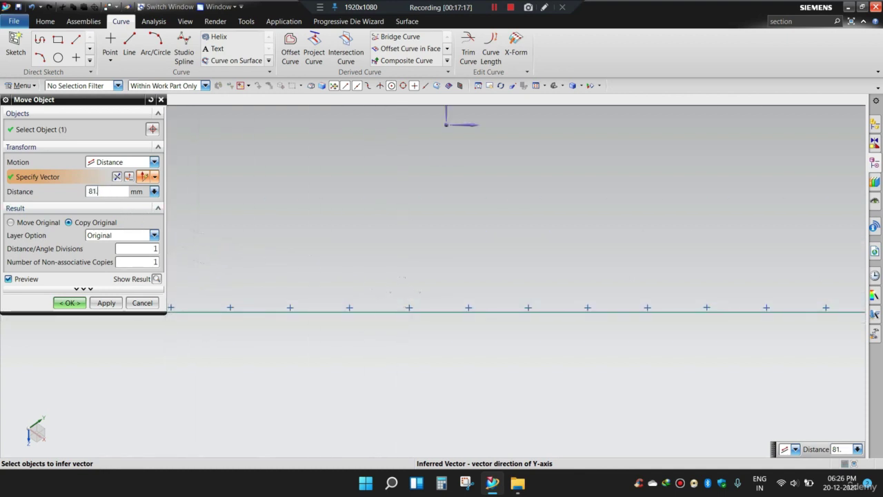
pyautogui.write('2')
pyautogui.press('Return')
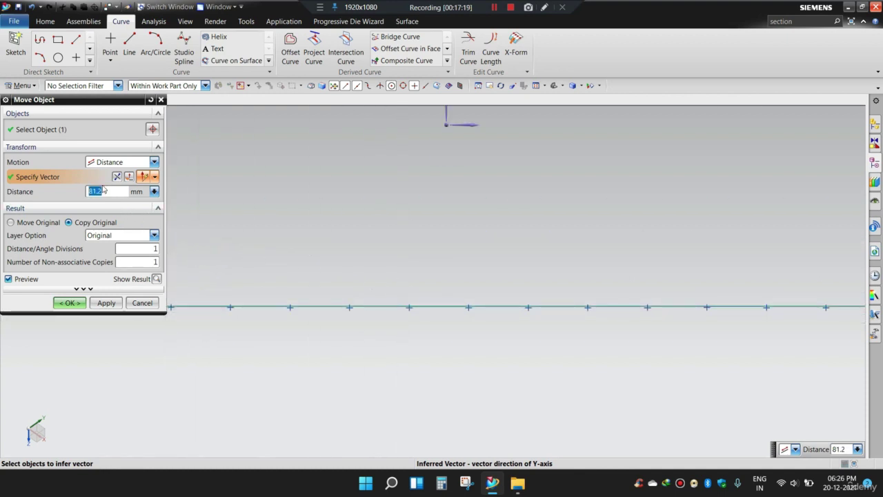
# Step: Check the previewed line against the section points near both corners and create the long-side line copy
pyautogui.scroll(-12, 550, 324)
pyautogui.scroll(8, 271, 315)
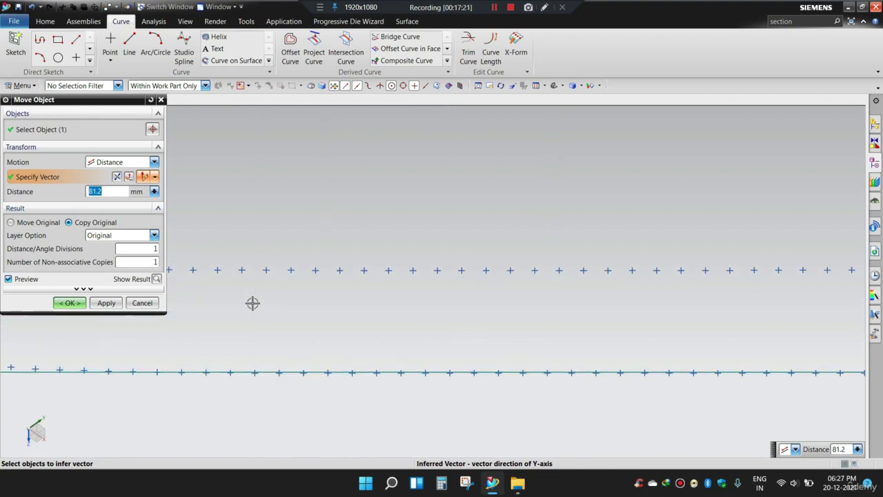
pyautogui.scroll(-10, 261, 310)
pyautogui.scroll(8, 604, 334)
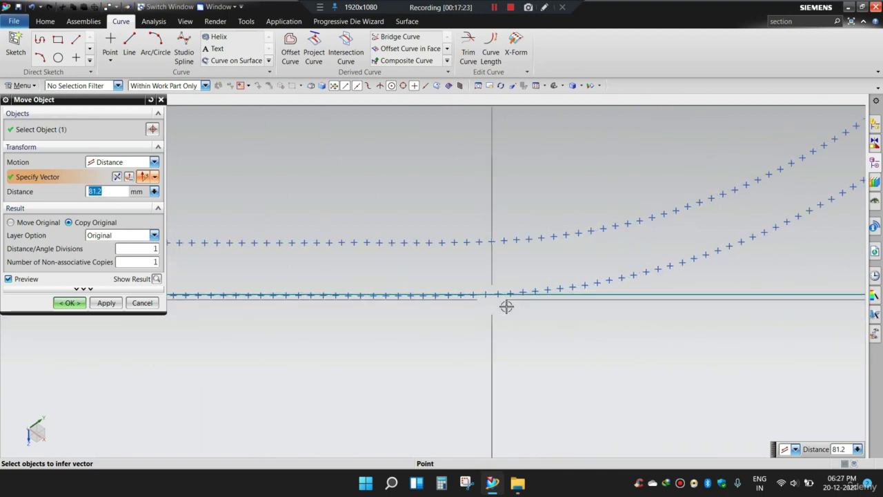
pyautogui.scroll(-10, 698, 359)
pyautogui.keyDown('shift'); pyautogui.moveTo(296, 270); pyautogui.dragTo(267, 284, button='middle'); pyautogui.keyUp('shift')
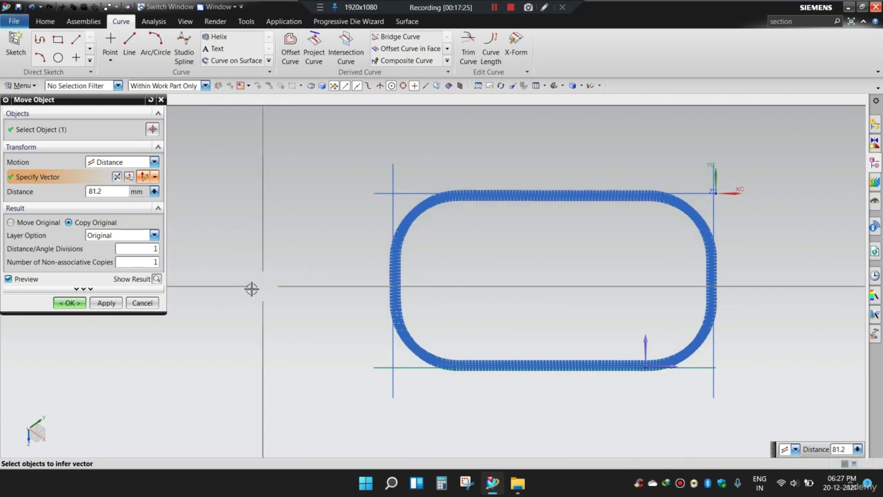
pyautogui.click(60, 303)
pyautogui.keyDown('shift'); pyautogui.moveTo(564, 306); pyautogui.dragTo(545, 300, button='middle'); pyautogui.keyUp('shift')
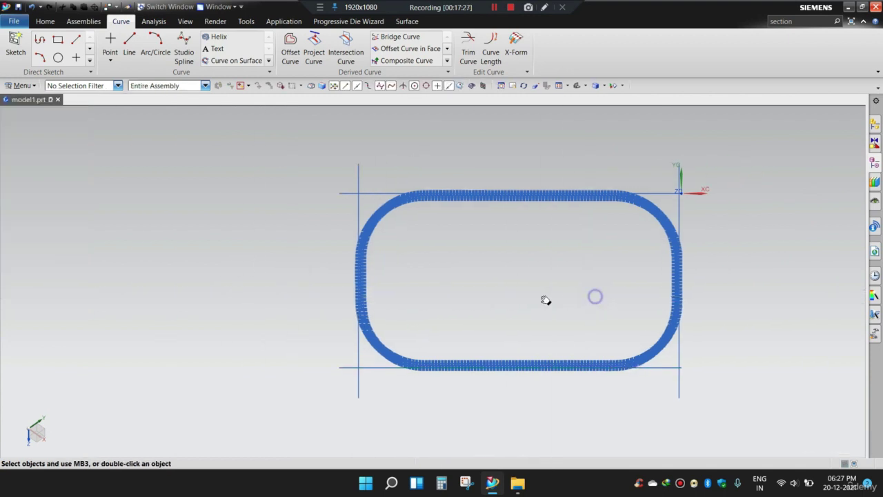
pyautogui.scroll(6, 661, 191)
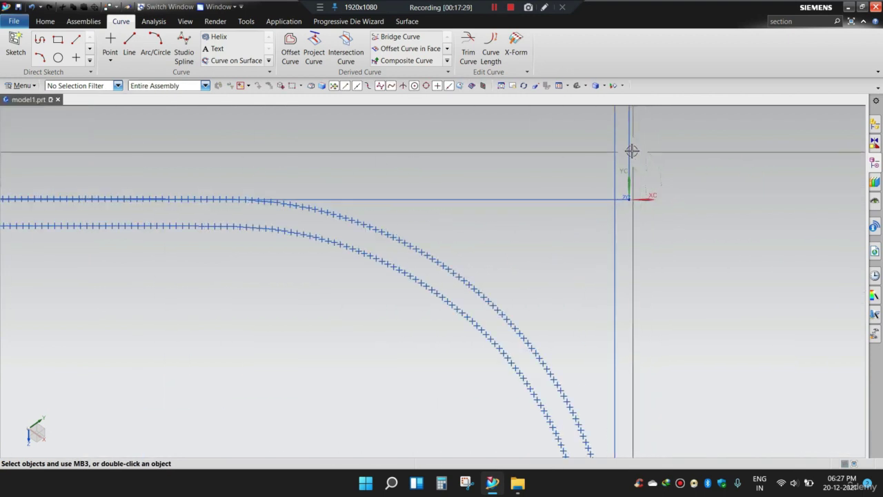
pyautogui.scroll(-5, 635, 228)
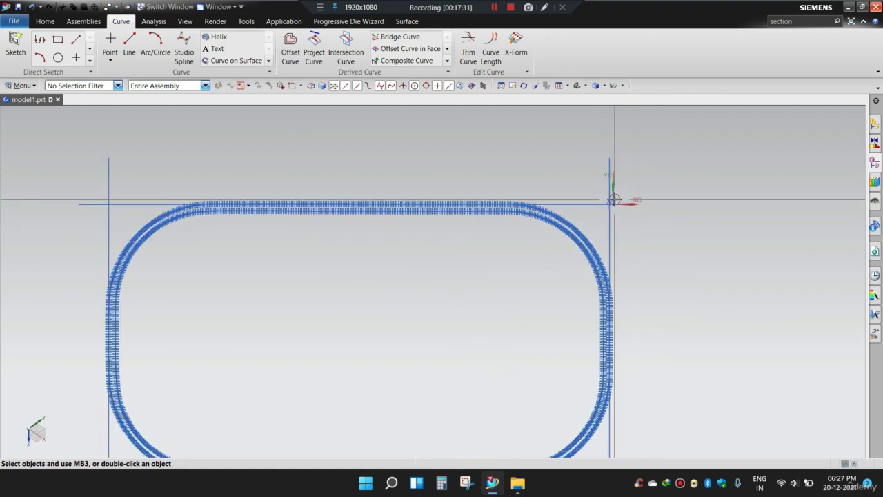
pyautogui.scroll(-4, 651, 262)
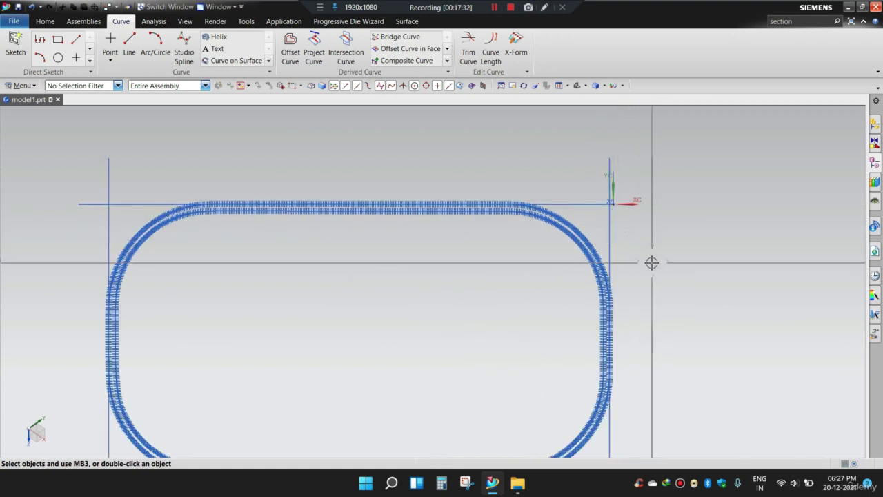
pyautogui.click(544, 8)
pyautogui.moveTo(221, 187)
pyautogui.mouseDown()
pyautogui.moveTo(614, 184)
pyautogui.moveTo(623, 282)
pyautogui.moveTo(614, 407)
pyautogui.moveTo(256, 409)
pyautogui.moveTo(221, 396)
pyautogui.moveTo(220, 193)
pyautogui.moveTo(196, 172)
pyautogui.mouseUp()
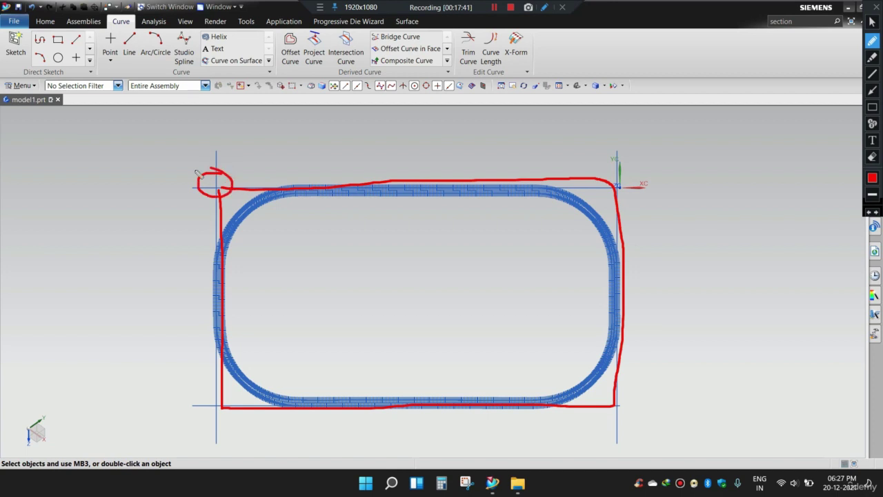
pyautogui.moveTo(213, 393); pyautogui.dragTo(225, 401)
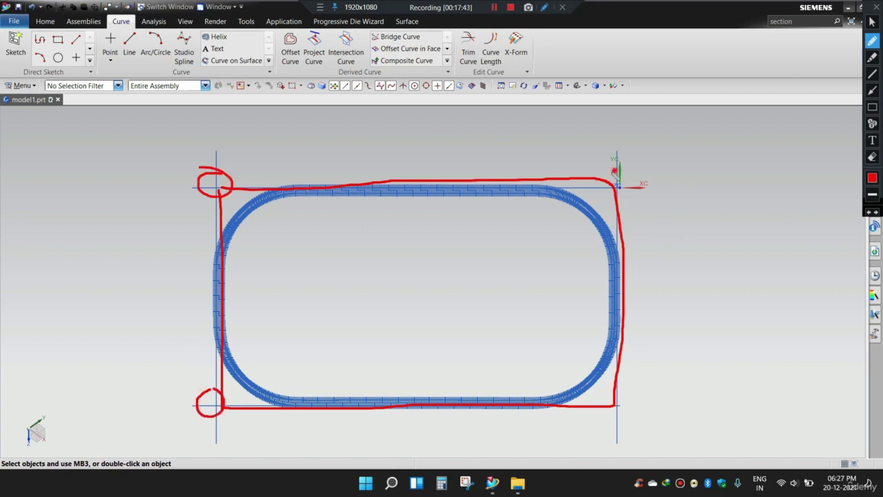
pyautogui.moveTo(614, 170); pyautogui.dragTo(605, 184)
pyautogui.moveTo(625, 395)
pyautogui.mouseDown()
pyautogui.moveTo(621, 421)
pyautogui.moveTo(622, 386)
pyautogui.mouseUp()
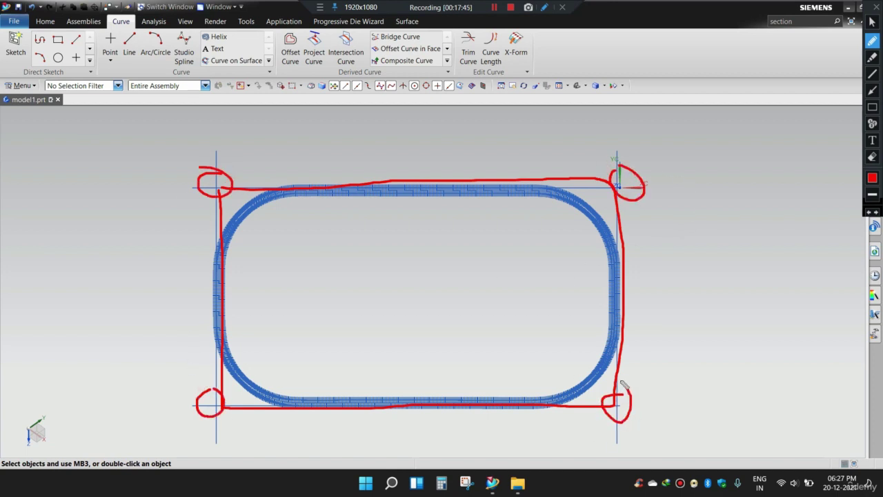
# Step: Trim the two reference lines to each other at the frame's upper-left corner with Trim Corner (Legacy), accepting removal of their creation parameters
pyautogui.press('Escape')
pyautogui.keyDown('shift'); pyautogui.moveTo(522, 319); pyautogui.dragTo(536, 326, button='middle'); pyautogui.keyUp('shift')
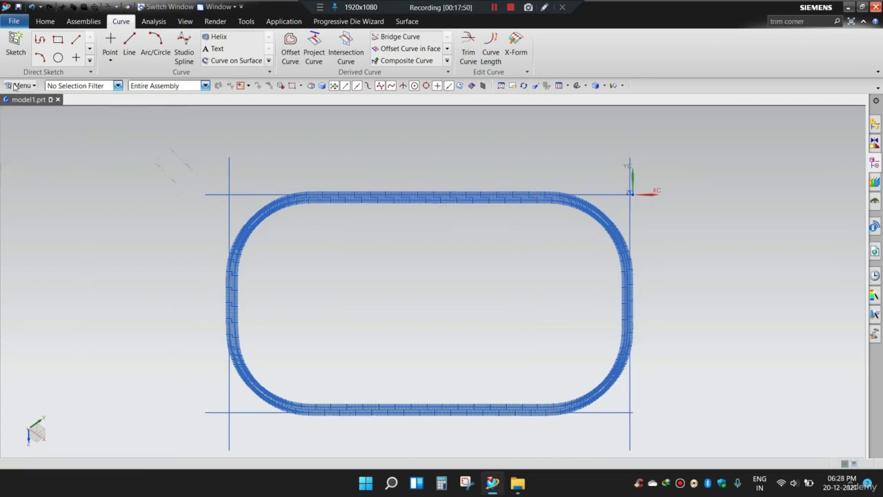
pyautogui.click(15, 86)
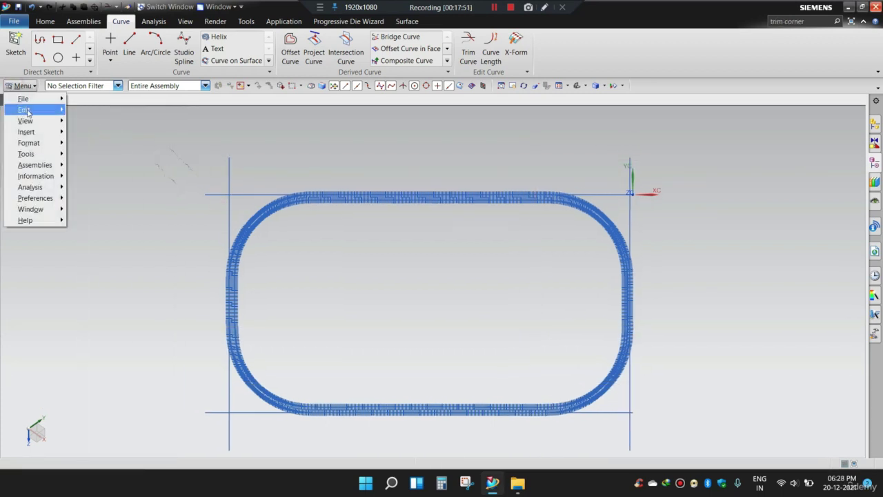
pyautogui.moveTo(28, 110)
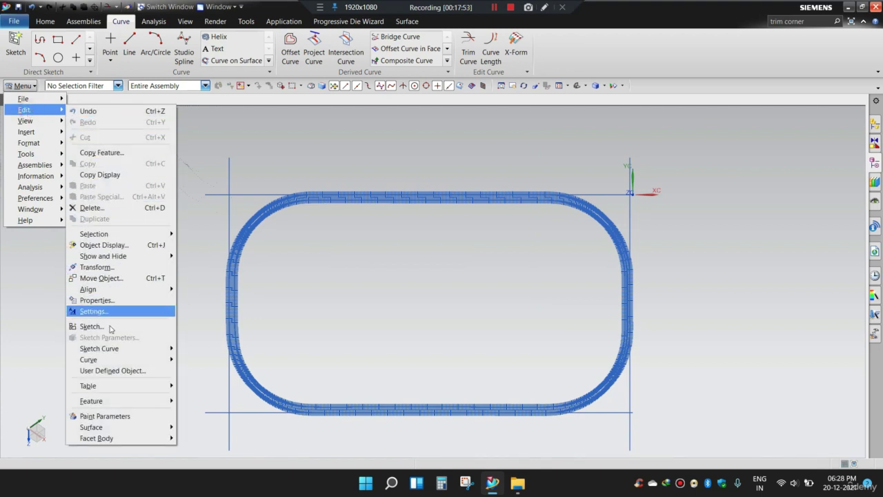
pyautogui.moveTo(120, 360)
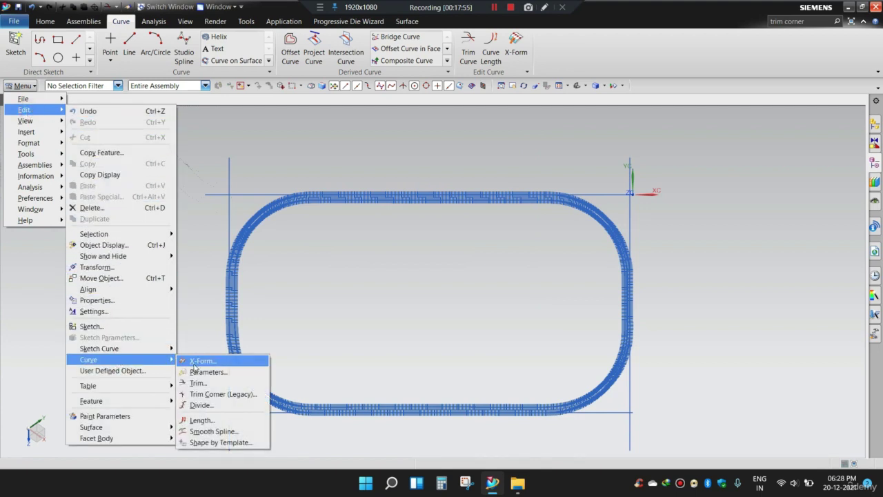
pyautogui.click(214, 395)
pyautogui.scroll(-3, 278, 232)
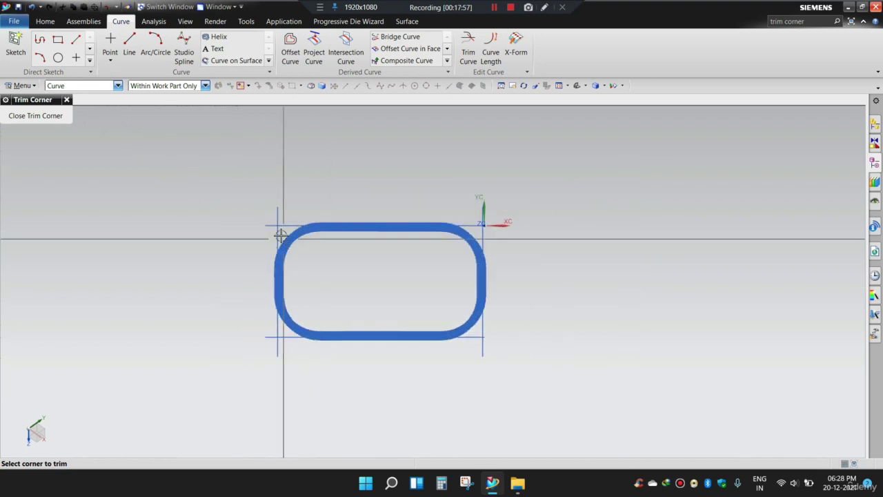
pyautogui.scroll(6, 276, 216)
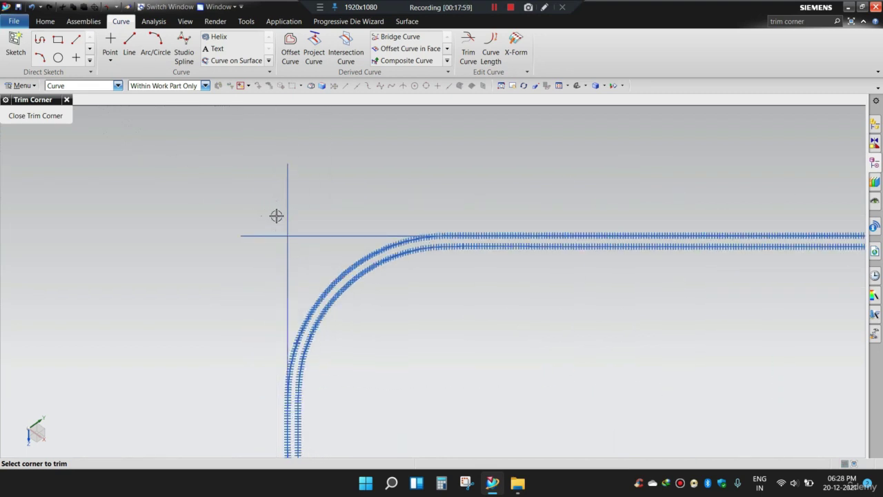
pyautogui.scroll(3, 284, 219)
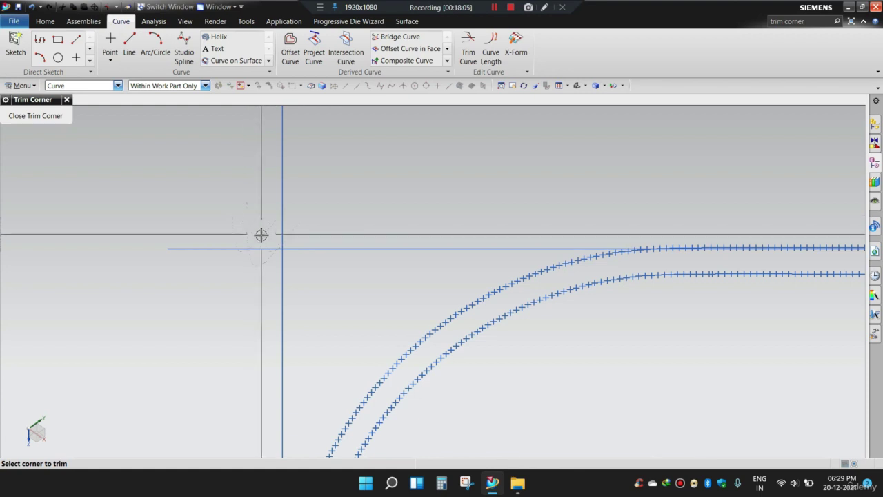
pyautogui.click(278, 247)
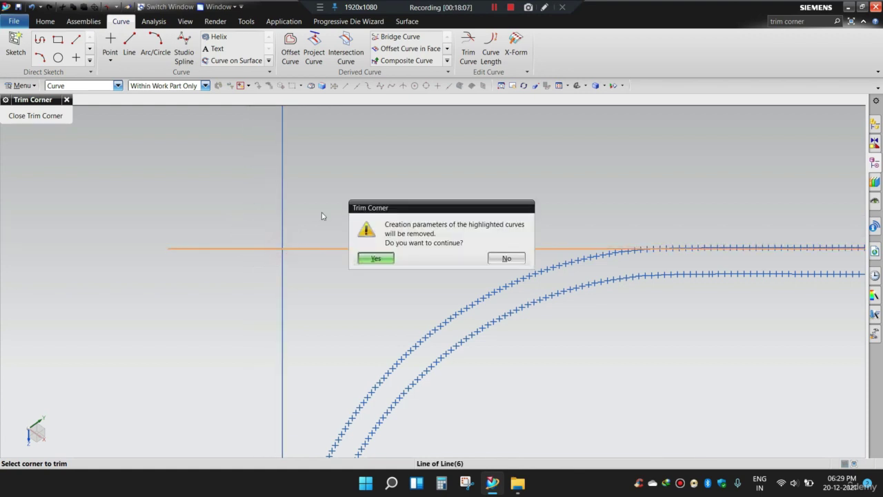
pyautogui.click(375, 258)
# Step: Trim the overhanging reference lines at the frame's lower-left and lower-right corners
pyautogui.scroll(-3, 333, 216)
pyautogui.scroll(5, 319, 291)
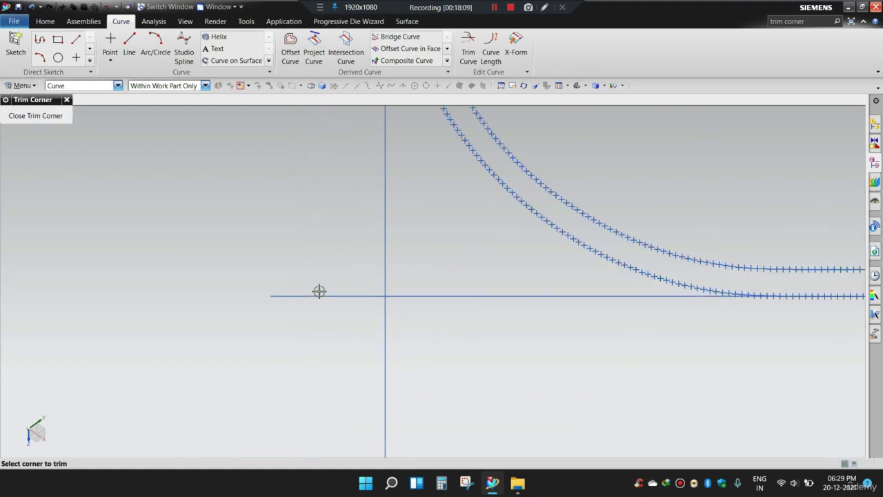
pyautogui.scroll(-4, 380, 299)
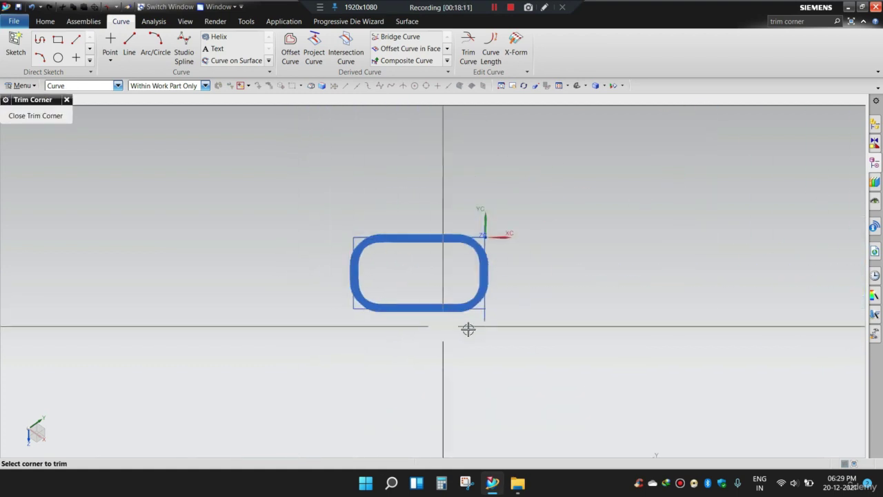
pyautogui.scroll(6, 468, 329)
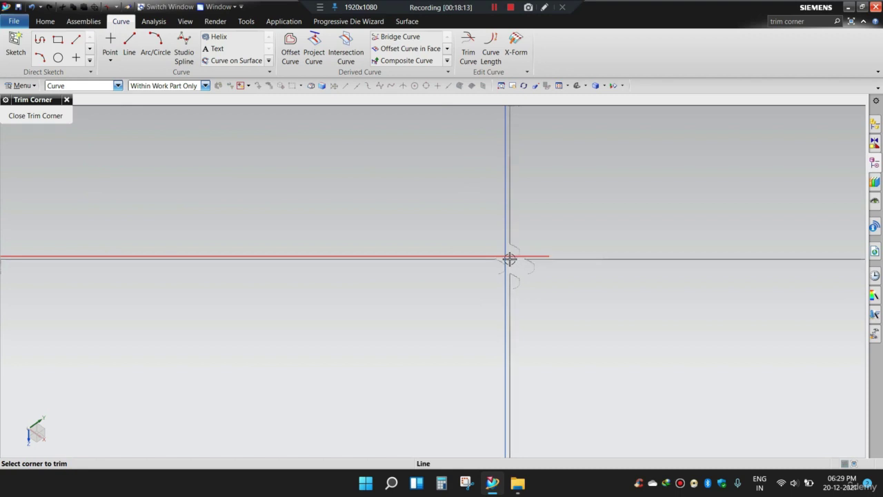
pyautogui.click(509, 258)
pyautogui.press('Return')
# Step: Trim the reference lines at the frame corner beside the WCS origin, retrying on the overhanging vertical line
pyautogui.scroll(-5, 527, 283)
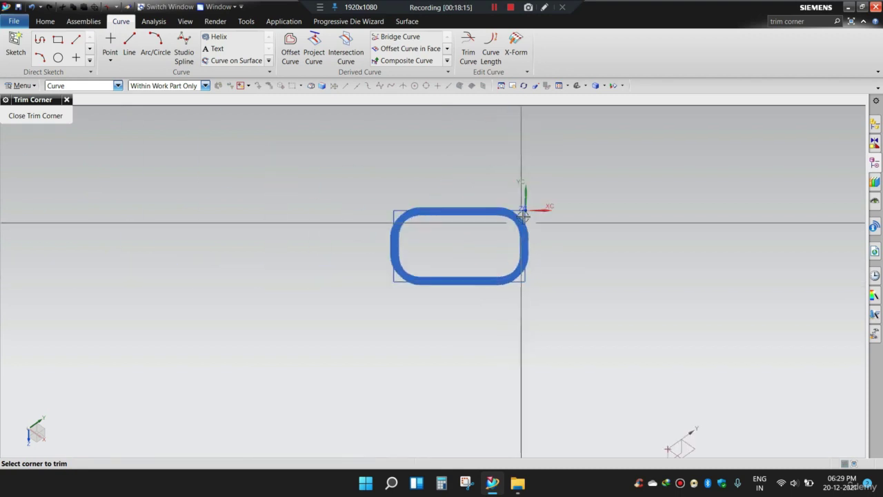
pyautogui.scroll(8, 524, 216)
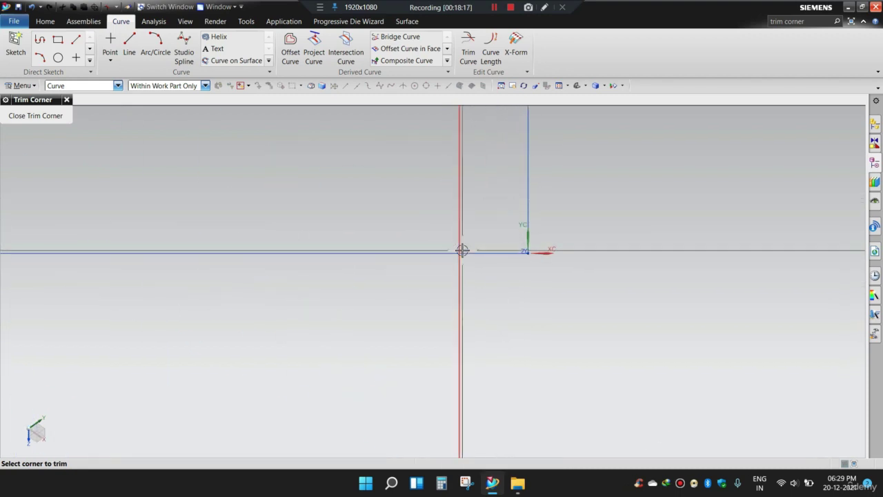
pyautogui.click(462, 250)
pyautogui.scroll(-3, 488, 243)
pyautogui.scroll(2, 487, 244)
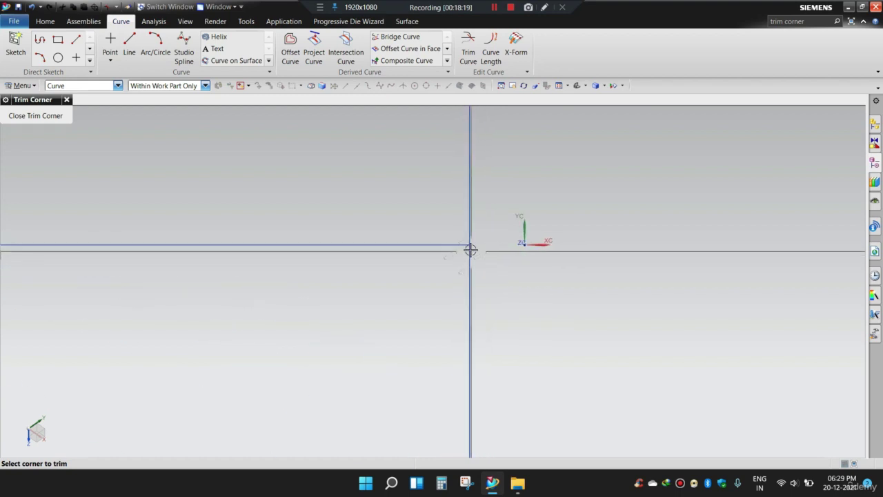
pyautogui.click(468, 247)
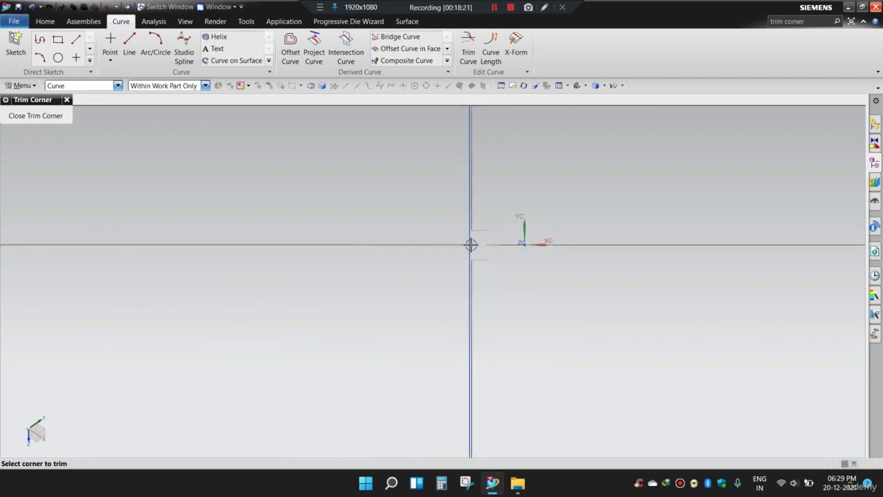
pyautogui.click(471, 245)
pyautogui.press('Return')
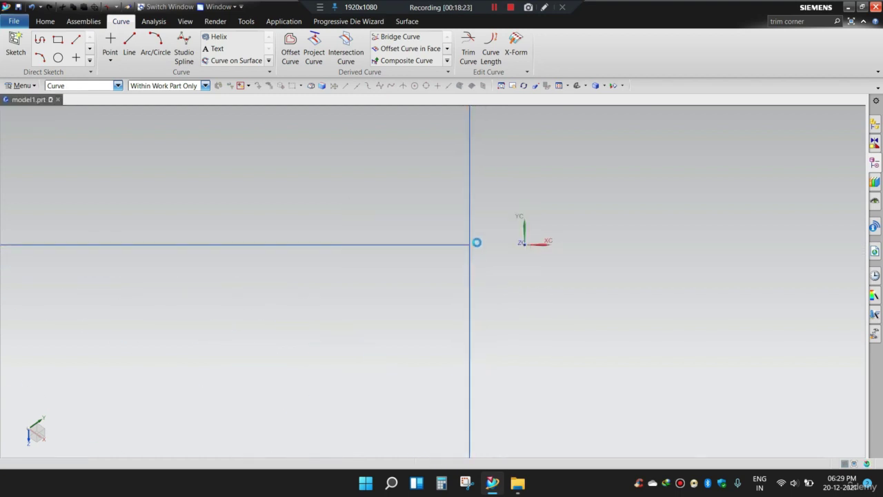
pyautogui.press('Return')
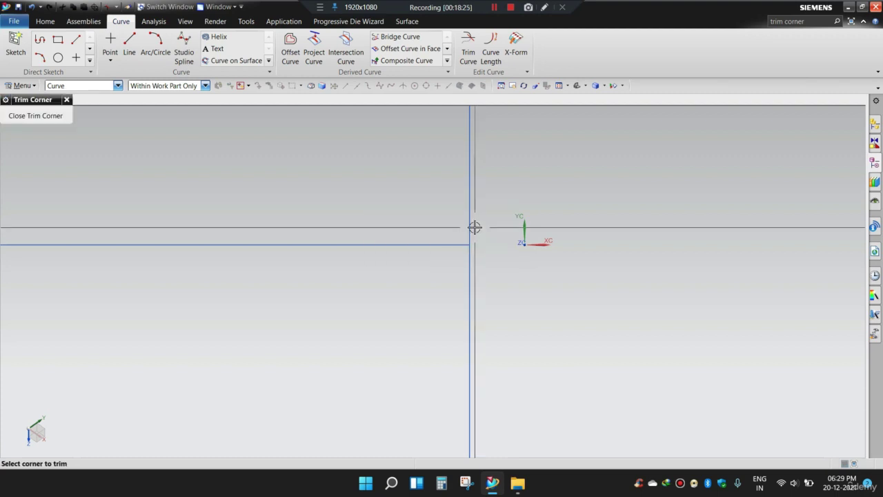
pyautogui.click(465, 241)
pyautogui.press('Return')
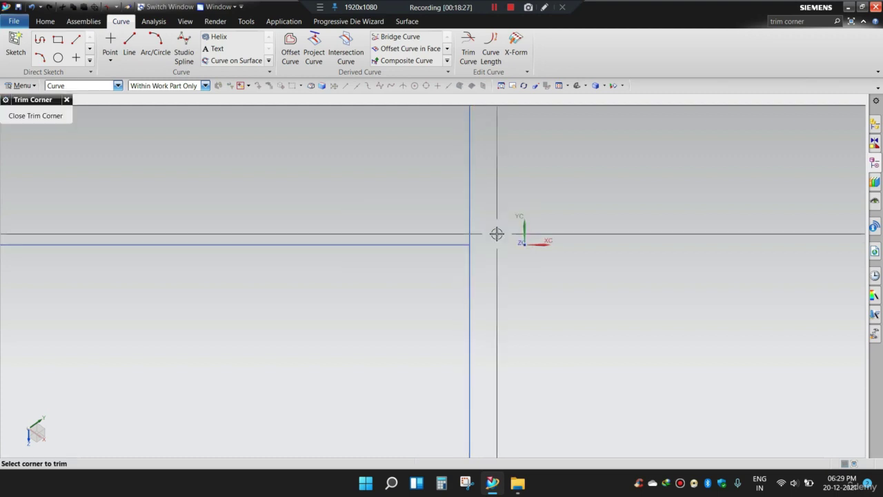
pyautogui.press('Escape')
# Step: Hide the leftover vertical line segment above the corner beside the WCS origin
pyautogui.scroll(-8, 468, 242)
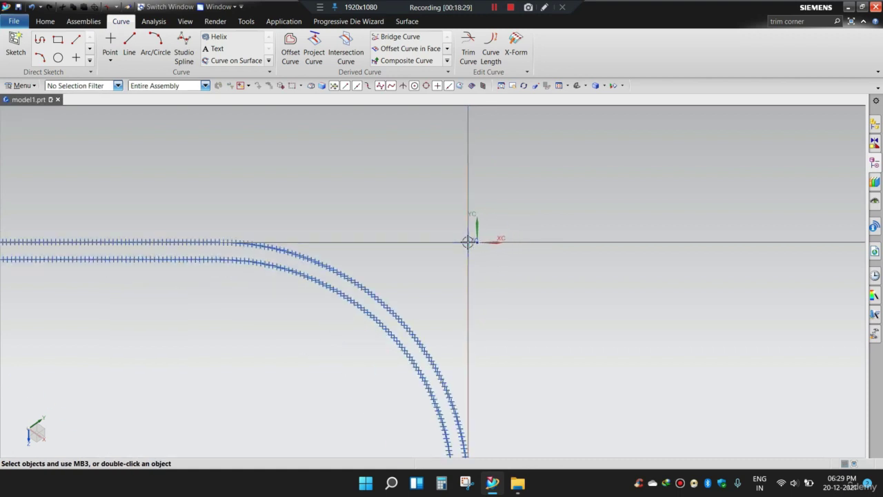
pyautogui.scroll(4, 468, 231)
pyautogui.keyDown('shift'); pyautogui.moveTo(501, 198); pyautogui.dragTo(493, 226, button='middle'); pyautogui.keyUp('shift')
pyautogui.scroll(-3, 492, 214)
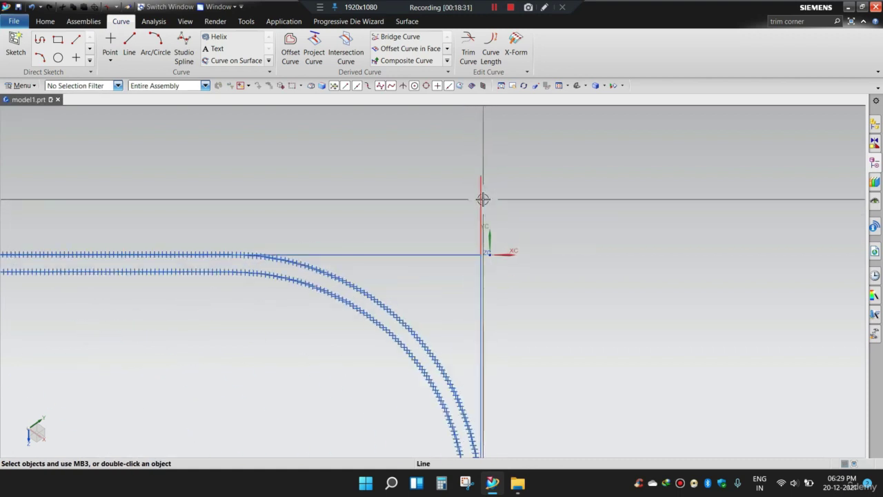
pyautogui.rightClick(483, 199)
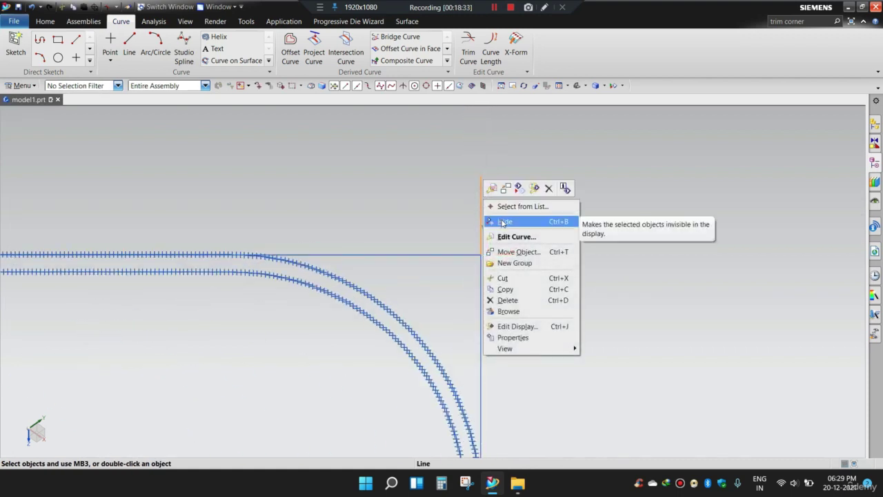
pyautogui.click(503, 221)
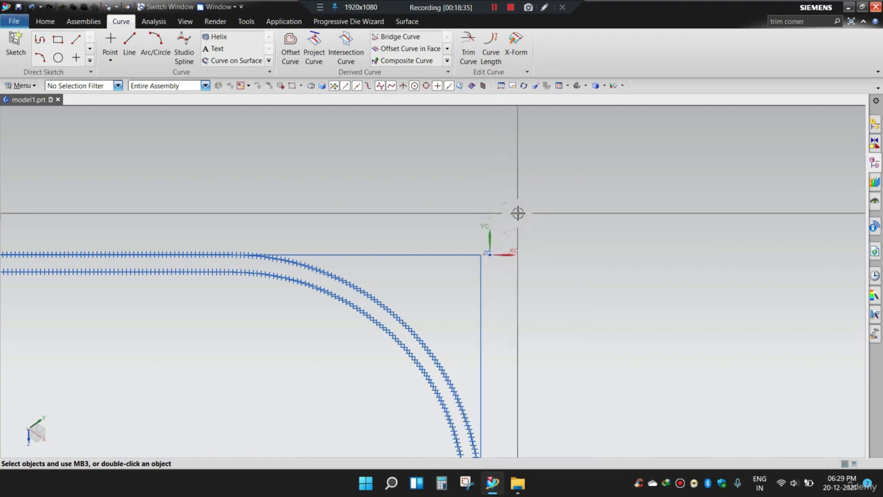
pyautogui.scroll(-5, 516, 213)
pyautogui.scroll(3, 509, 250)
pyautogui.keyDown('shift'); pyautogui.moveTo(511, 250); pyautogui.dragTo(467, 258, button='middle'); pyautogui.keyUp('shift')
pyautogui.scroll(1, 485, 262)
pyautogui.scroll(1, 422, 248)
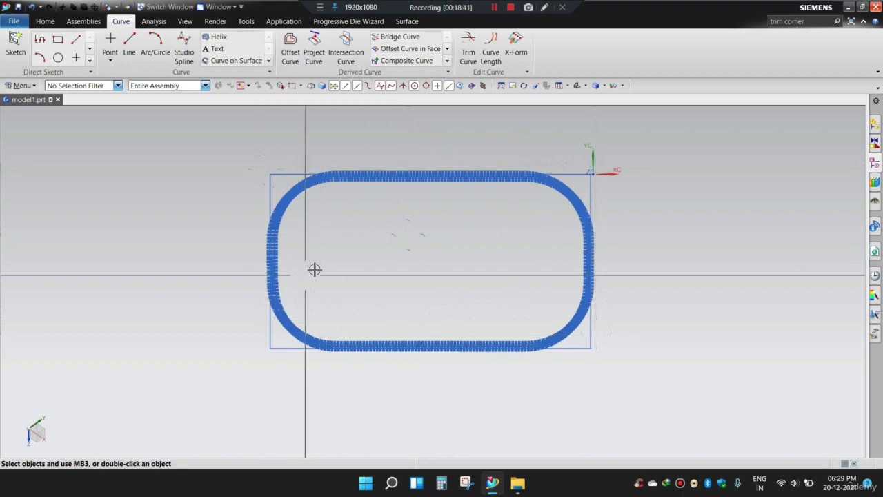
# Step: Define the new WCS origin between two points at 50 %, using the frame's upper-left and lower-right corners
pyautogui.keyDown('shift'); pyautogui.moveTo(402, 258); pyautogui.dragTo(393, 263, button='middle'); pyautogui.keyUp('shift')
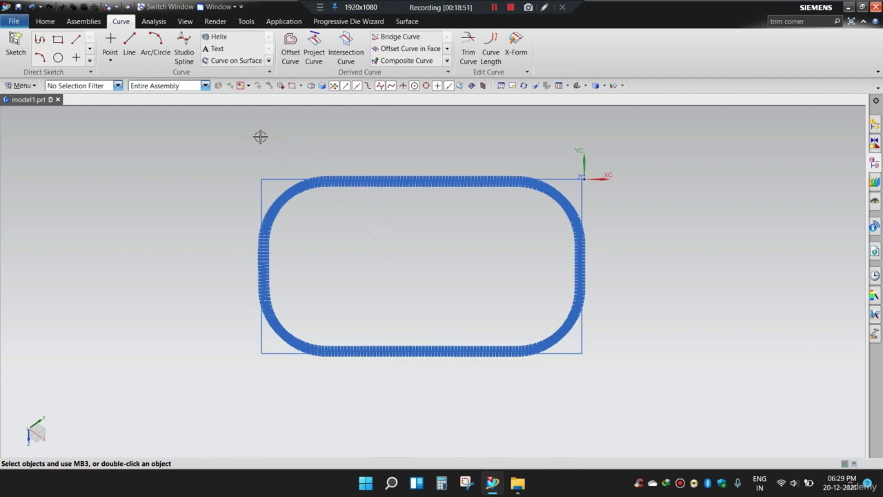
pyautogui.click(20, 85)
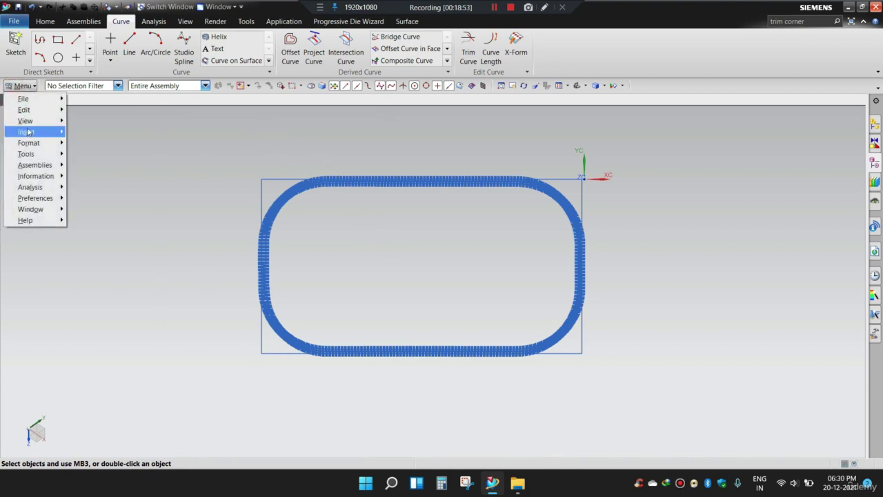
pyautogui.moveTo(33, 142)
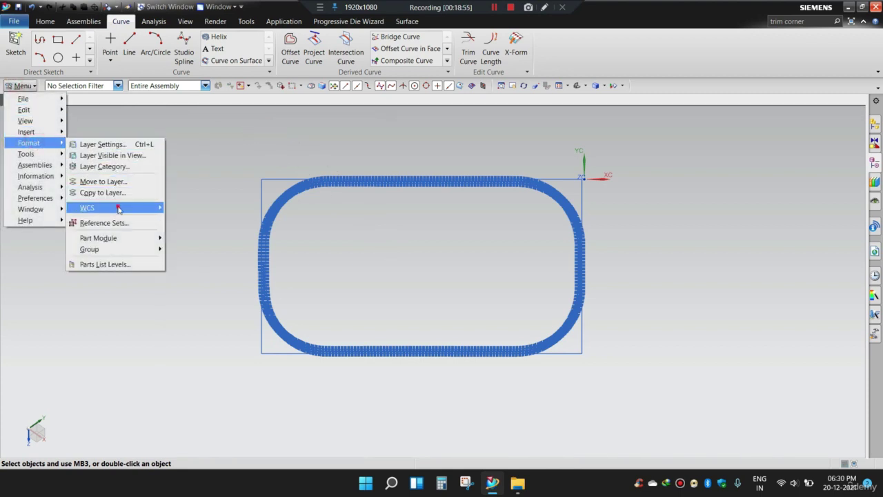
pyautogui.moveTo(118, 208)
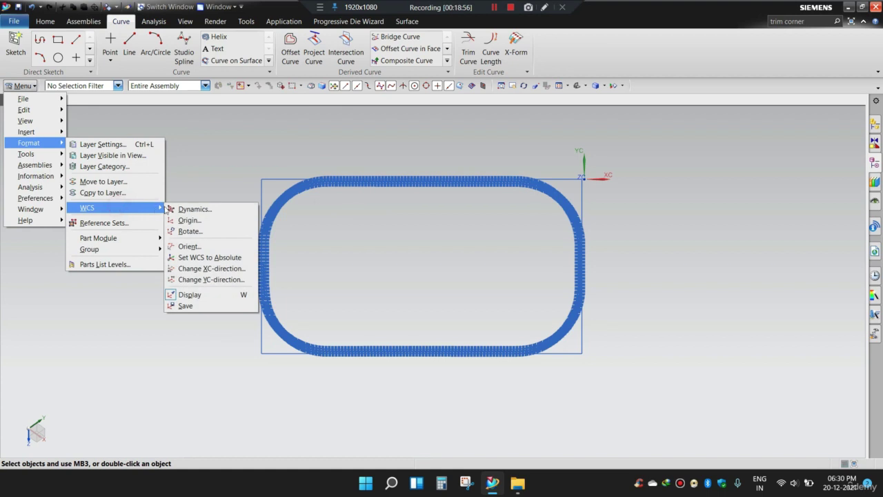
pyautogui.click(218, 226)
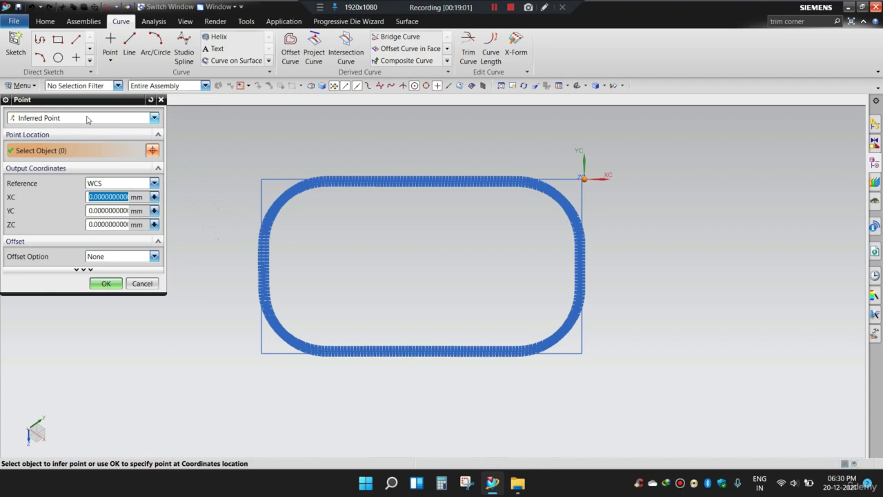
pyautogui.click(88, 119)
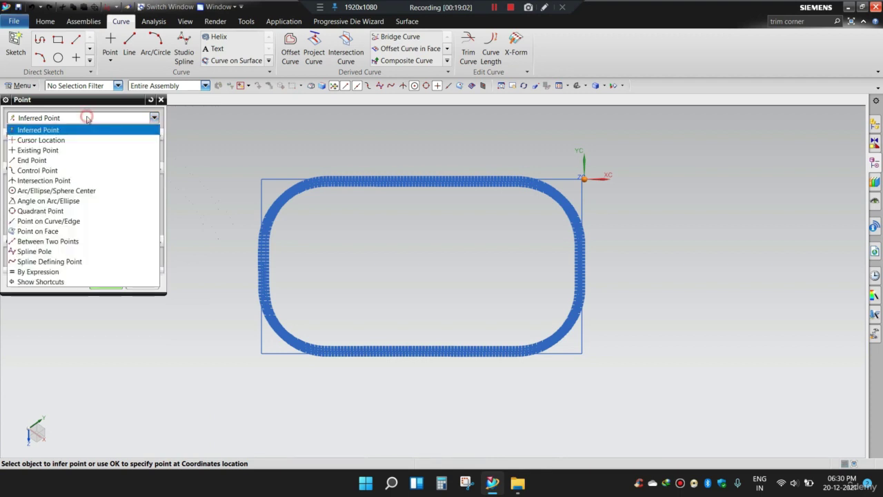
pyautogui.click(64, 242)
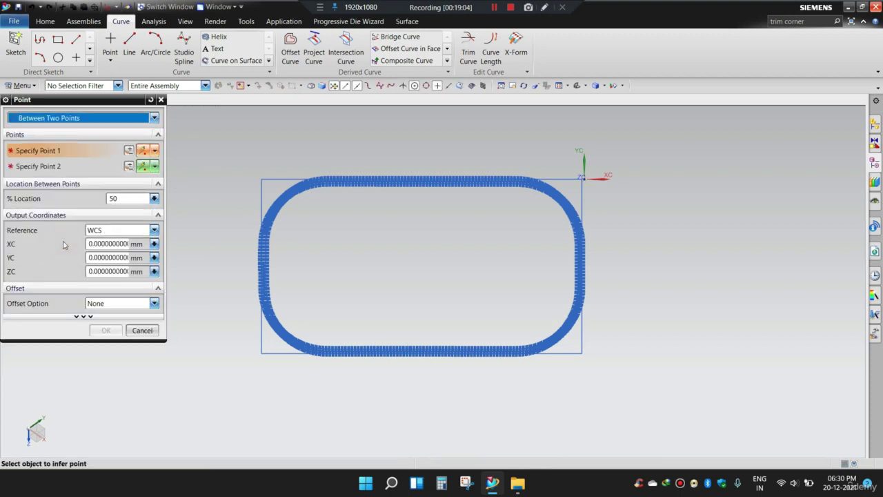
pyautogui.click(260, 180)
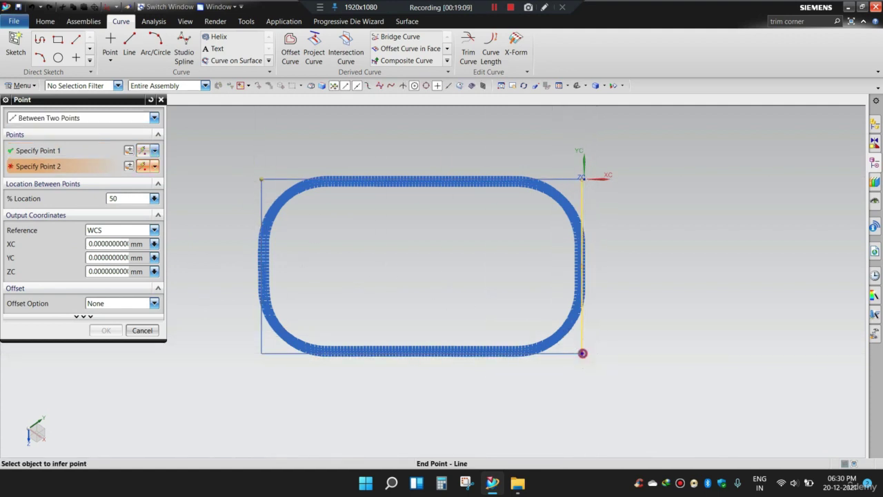
pyautogui.click(582, 353)
pyautogui.click(76, 318)
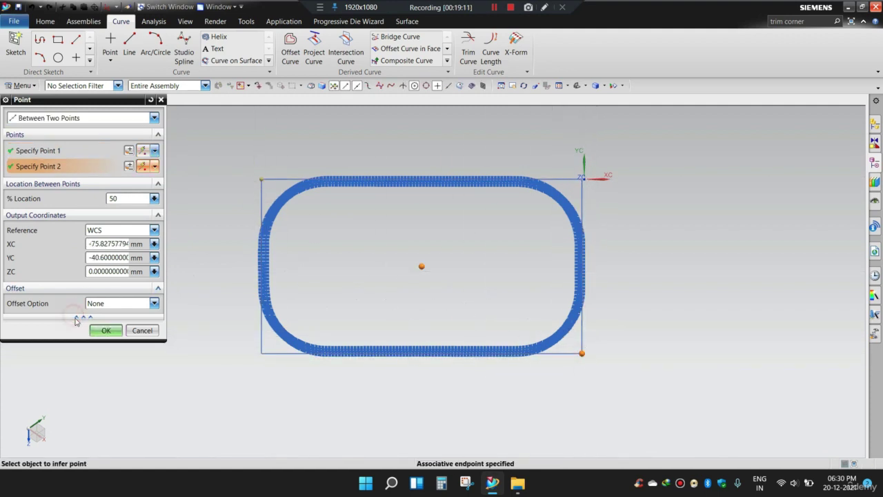
pyautogui.keyDown('shift'); pyautogui.moveTo(373, 246); pyautogui.dragTo(390, 254, button='middle'); pyautogui.keyUp('shift')
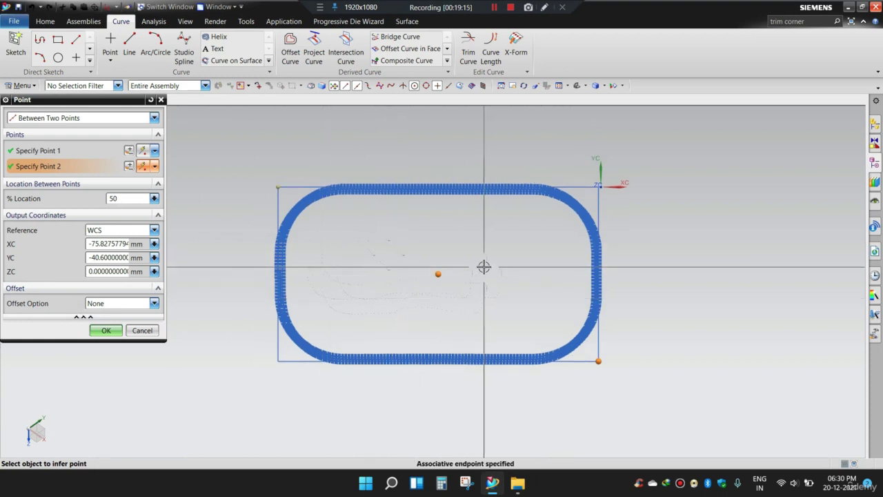
pyautogui.click(545, 7)
pyautogui.moveTo(432, 261)
pyautogui.mouseDown()
pyautogui.moveTo(416, 272)
pyautogui.moveTo(460, 296)
pyautogui.moveTo(436, 255)
pyautogui.mouseUp()
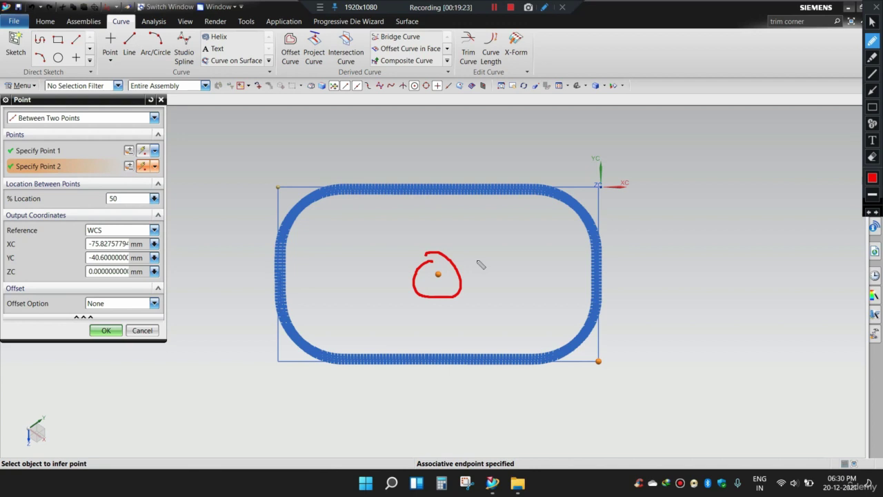
pyautogui.press('Escape')
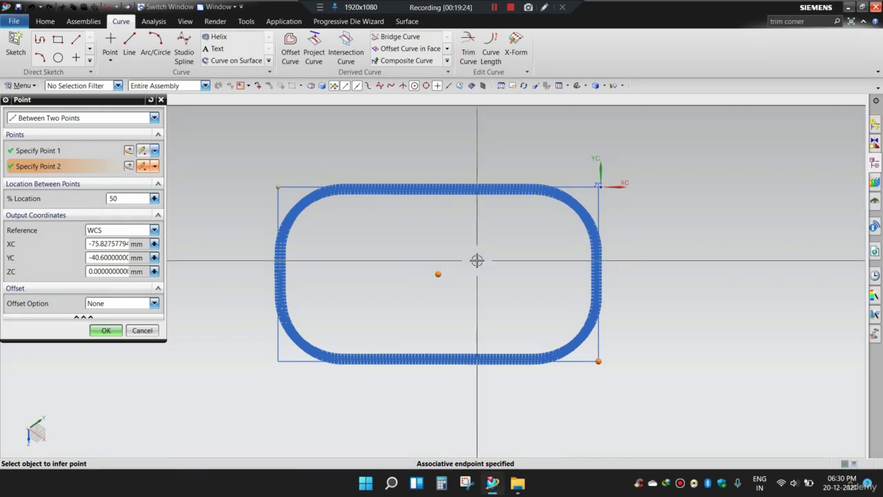
# Step: Accept the midpoint as the WCS origin and save the WCS as a coordinate system at the frame's centre
pyautogui.click(105, 330)
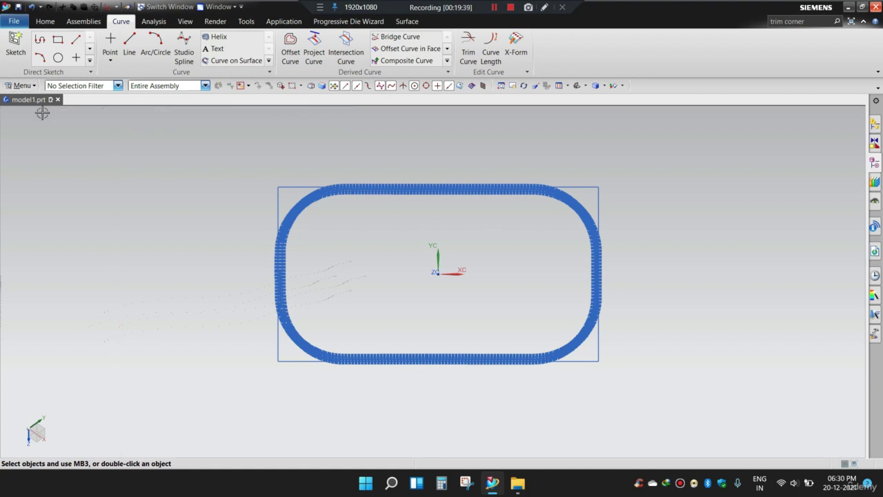
pyautogui.click(20, 85)
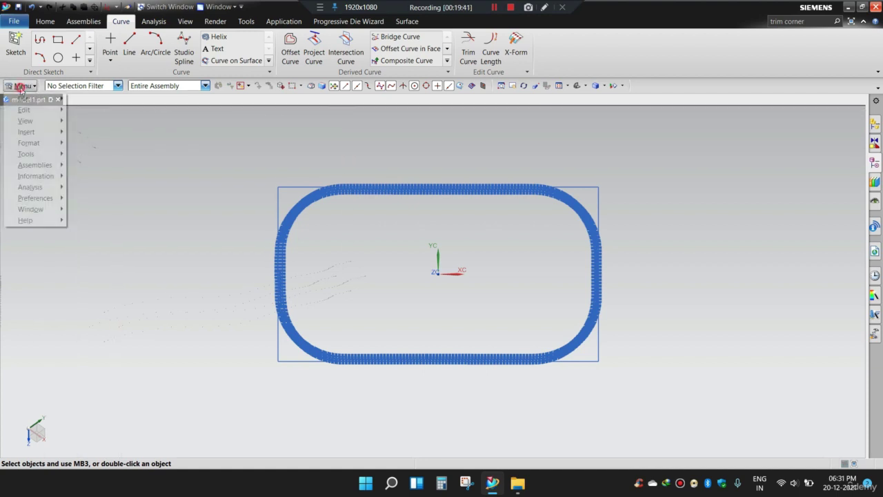
pyautogui.moveTo(38, 142)
pyautogui.moveTo(114, 207)
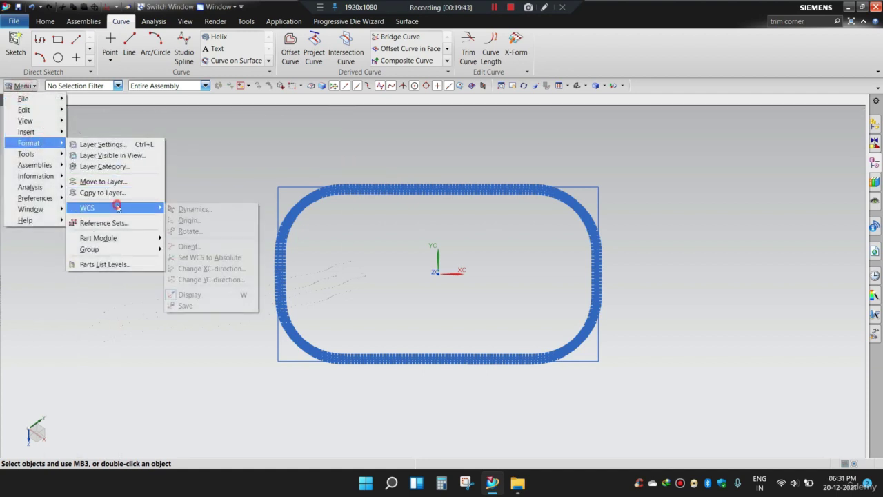
pyautogui.click(198, 306)
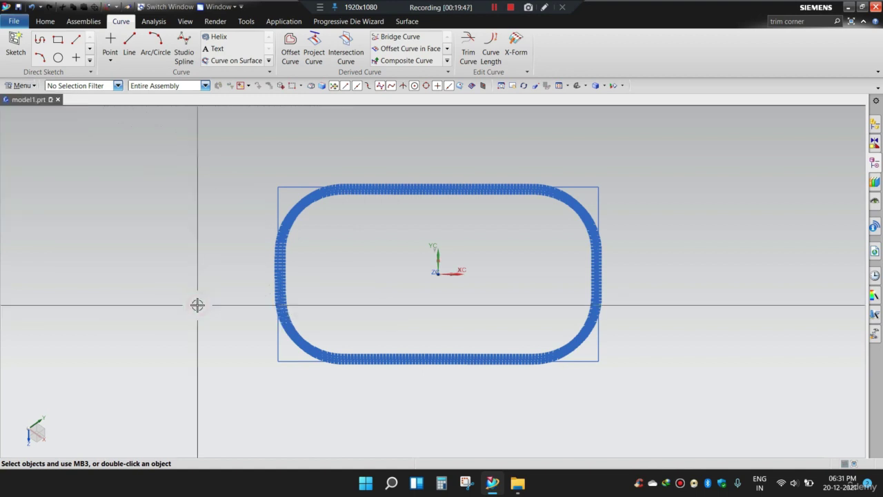
# Step: Examine the saved coordinate system's position within the framed scan loop, close up and from a tilted angle
pyautogui.scroll(5, 423, 331)
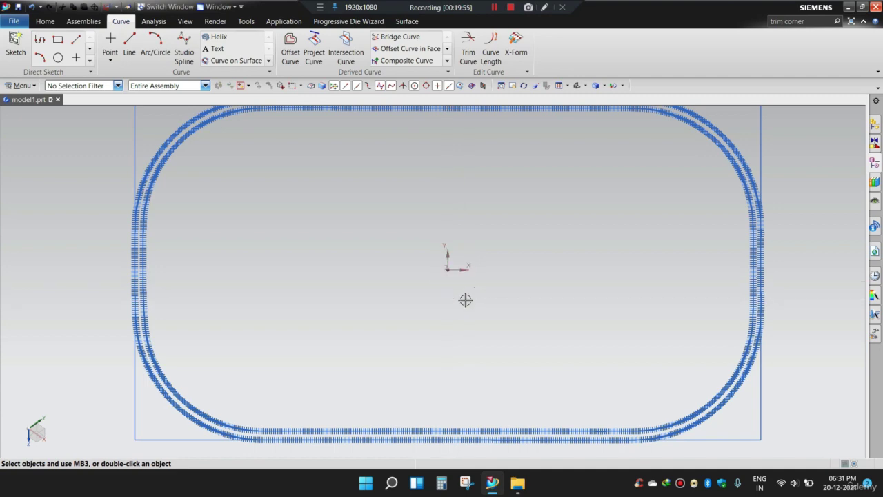
pyautogui.scroll(-2, 456, 283)
pyautogui.scroll(1, 457, 283)
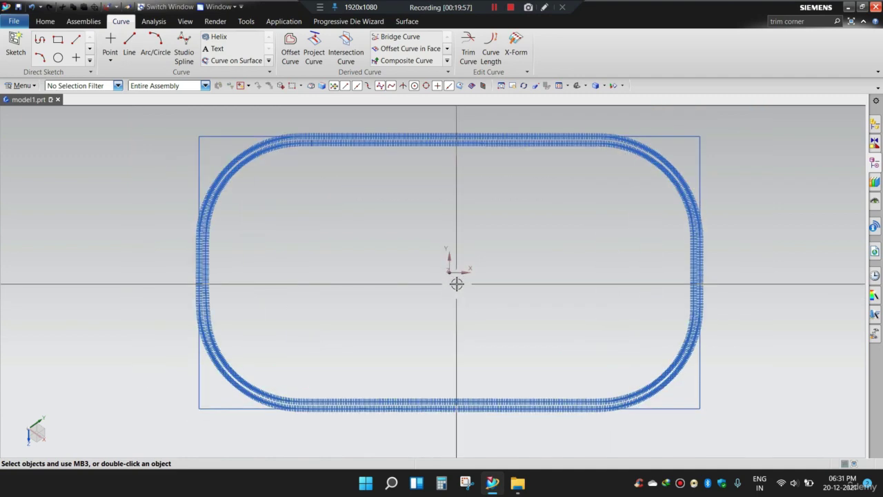
pyautogui.moveTo(466, 301)
pyautogui.mouseDown(button='middle')
pyautogui.moveTo(467, 281)
pyautogui.moveTo(453, 292)
pyautogui.mouseUp(button='middle')
pyautogui.scroll(1, 453, 292)
pyautogui.scroll(-3, 454, 292)
pyautogui.scroll(1, 485, 345)
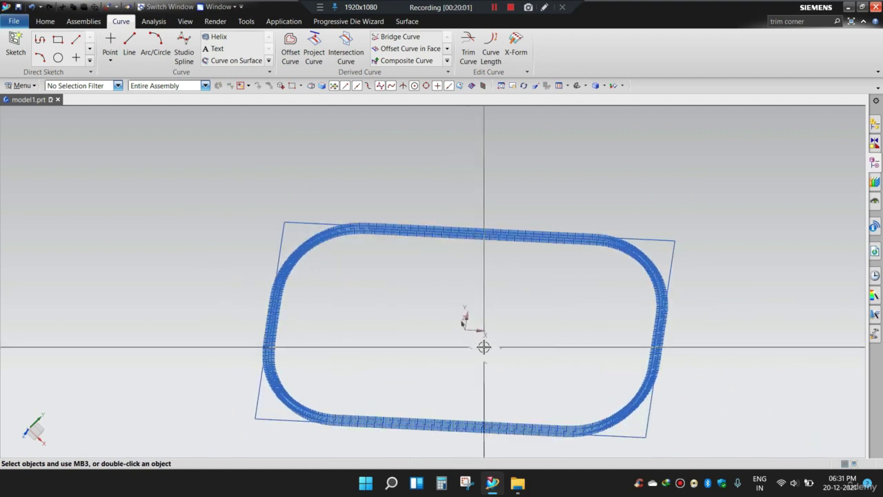
pyautogui.keyDown('shift'); pyautogui.moveTo(483, 346); pyautogui.dragTo(459, 290, button='middle'); pyautogui.keyUp('shift')
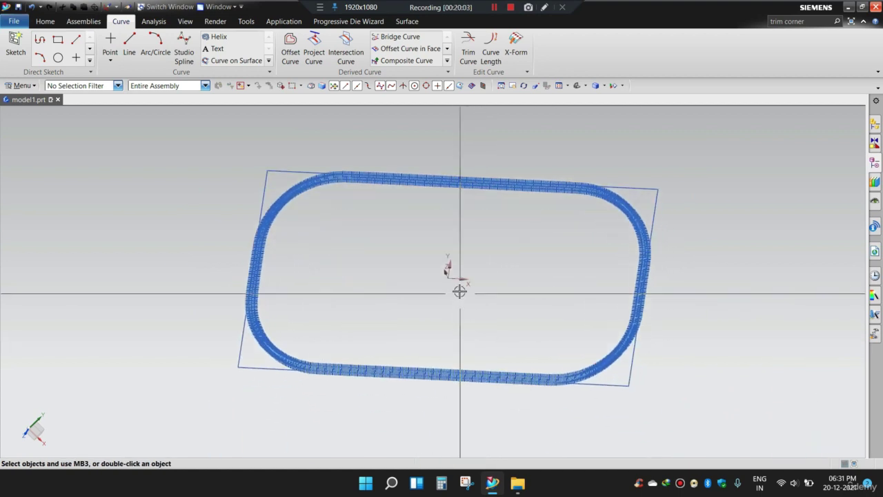